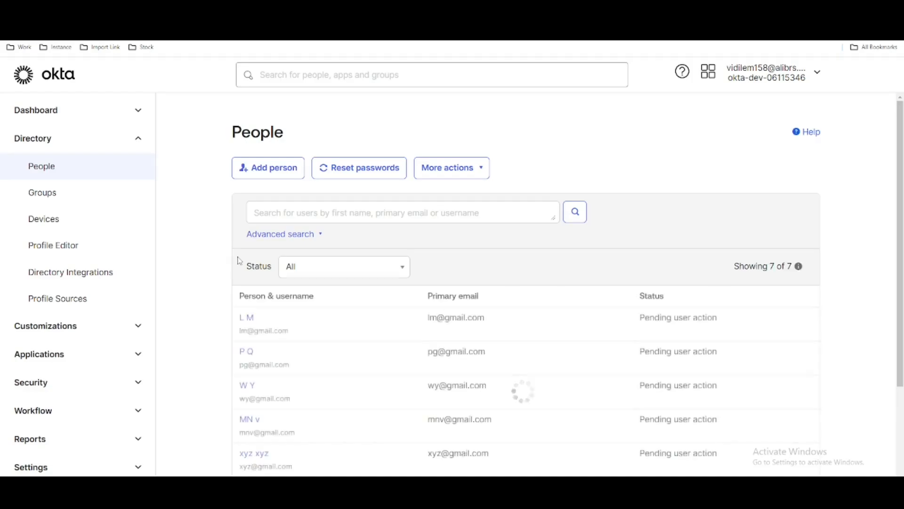
Step: Look through the Okta People list, switch to Postman and send the GET /api/v1/users request
scroll(658, 259, down, 3)
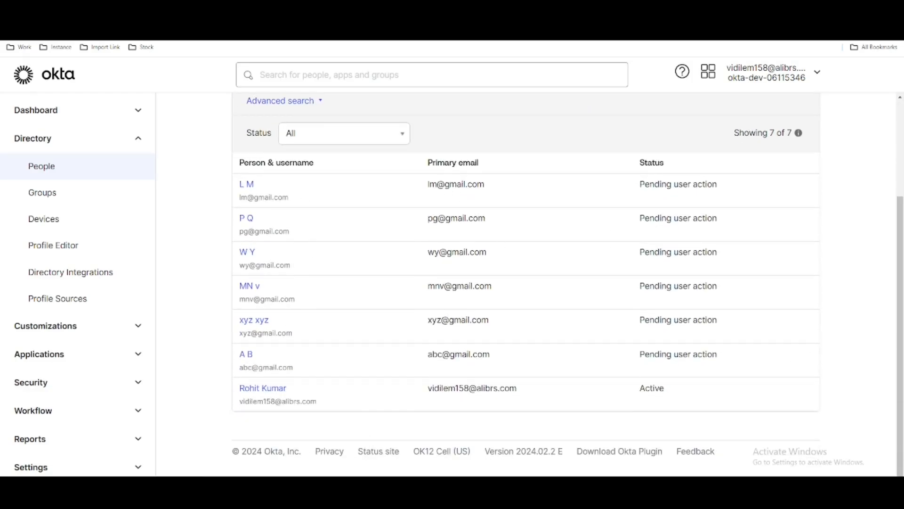
key(alt+Tab)
click(839, 98)
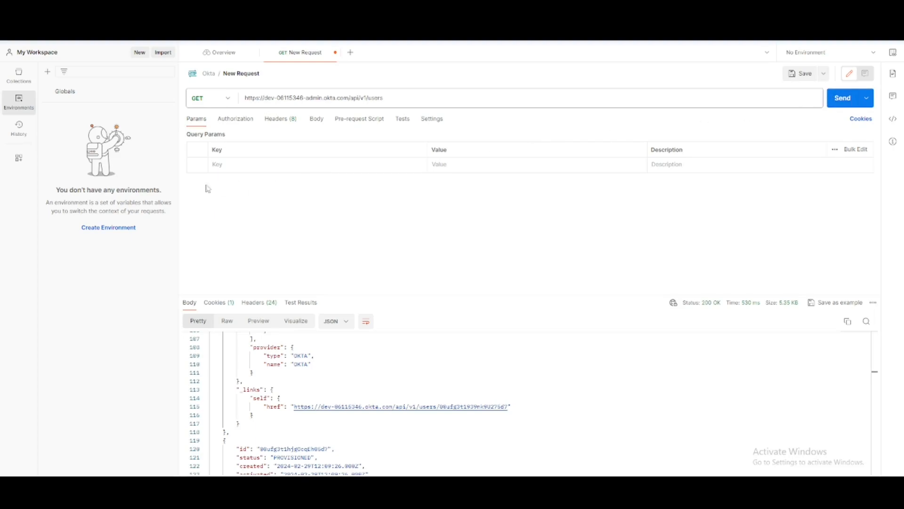
Step: Add a limit query parameter with the value 2 to the users request and send it
click(223, 165)
text(limit)
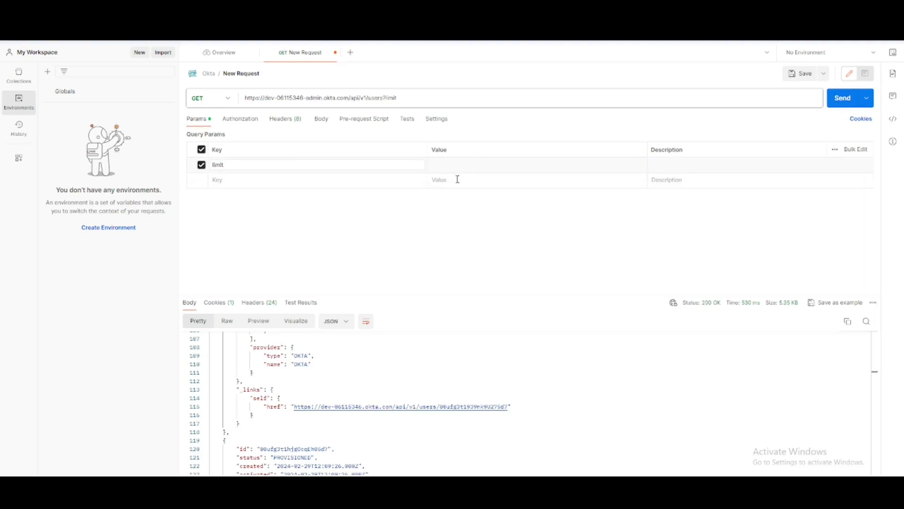
text(=2)
click(446, 215)
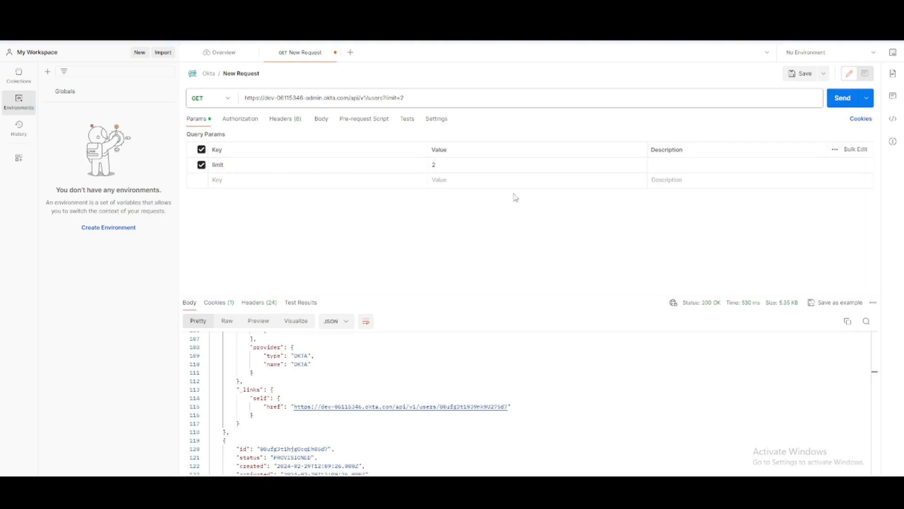
click(842, 101)
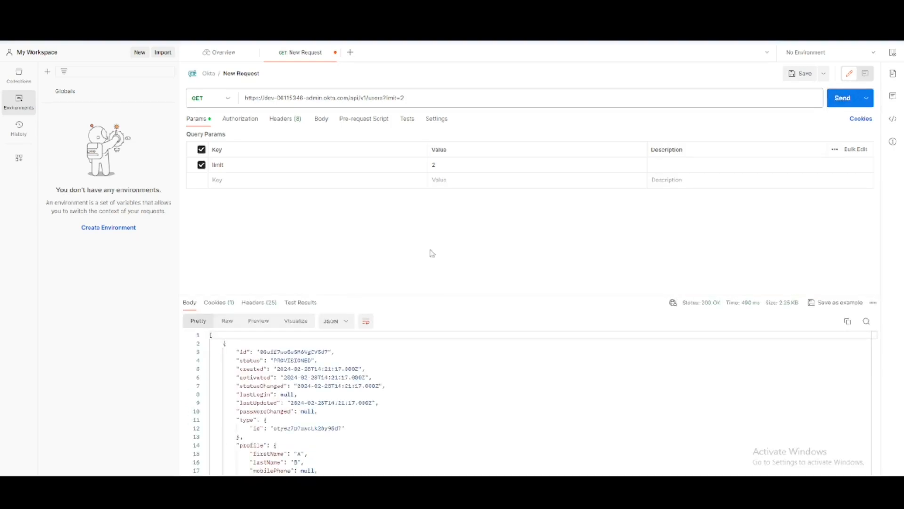
Step: Examine the user records in the JSON response body, comparing their profile names and self links
click(235, 342)
scroll(392, 374, down, 8)
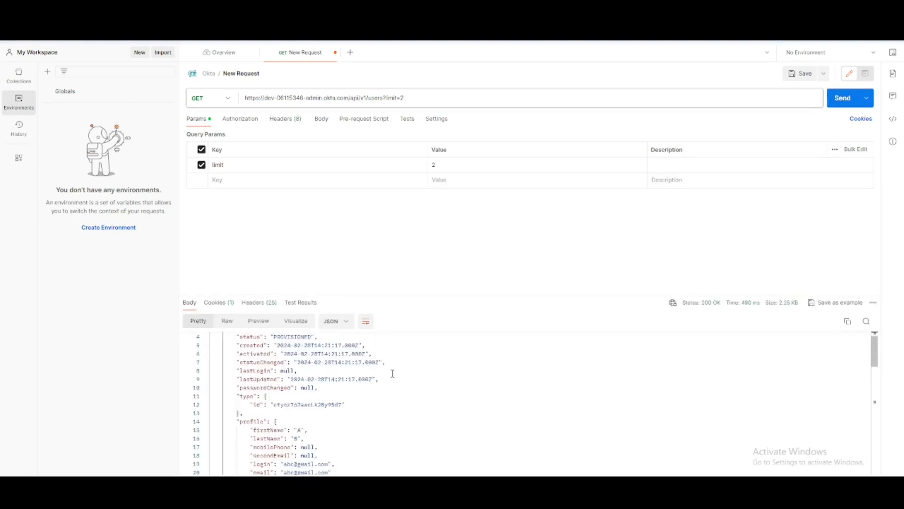
scroll(393, 373, down, 3)
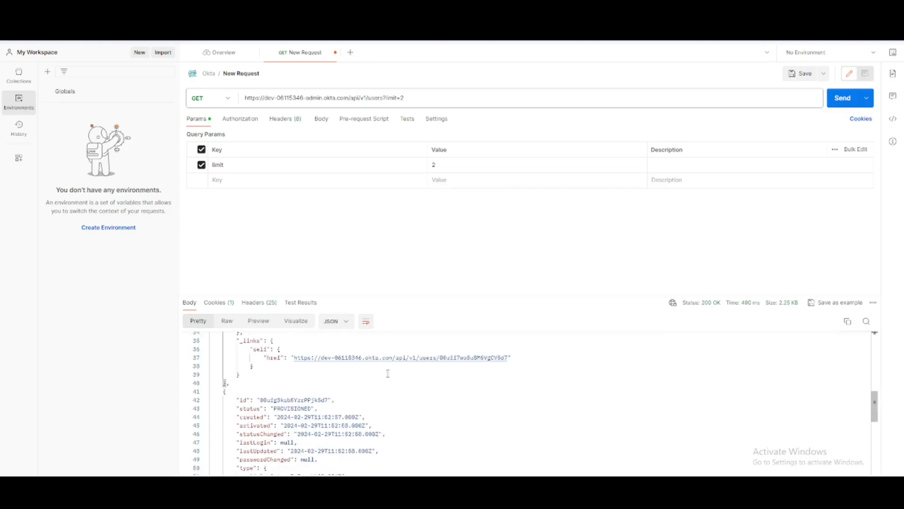
scroll(386, 374, up, 4)
scroll(520, 362, up, 2)
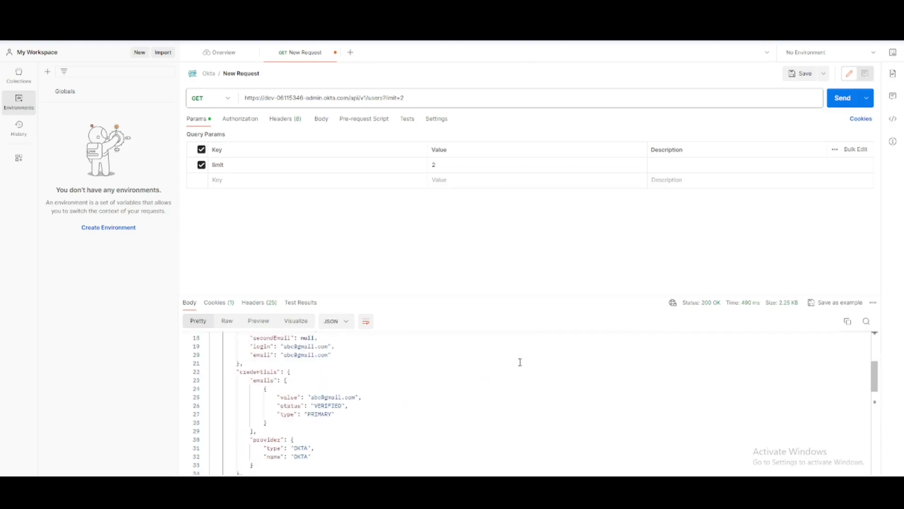
scroll(391, 398, up, 3)
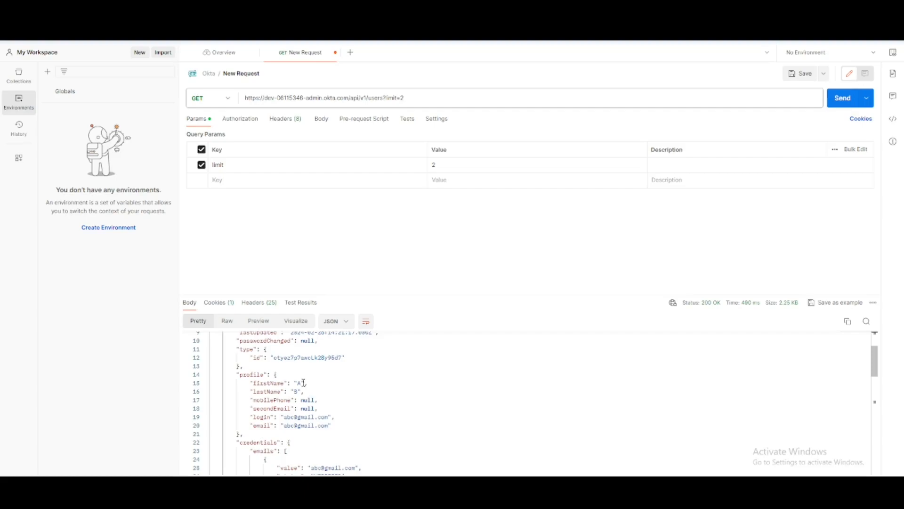
scroll(299, 384, down, 4)
scroll(422, 394, down, 4)
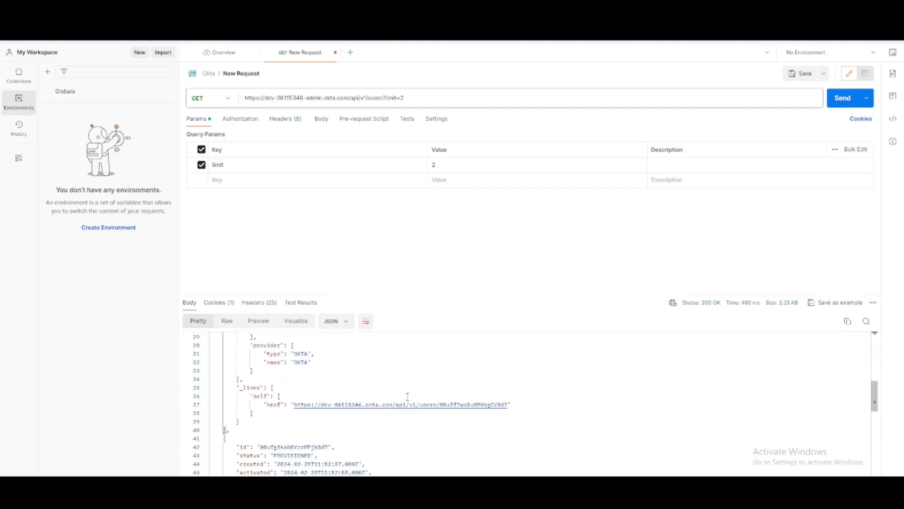
scroll(445, 360, down, 3)
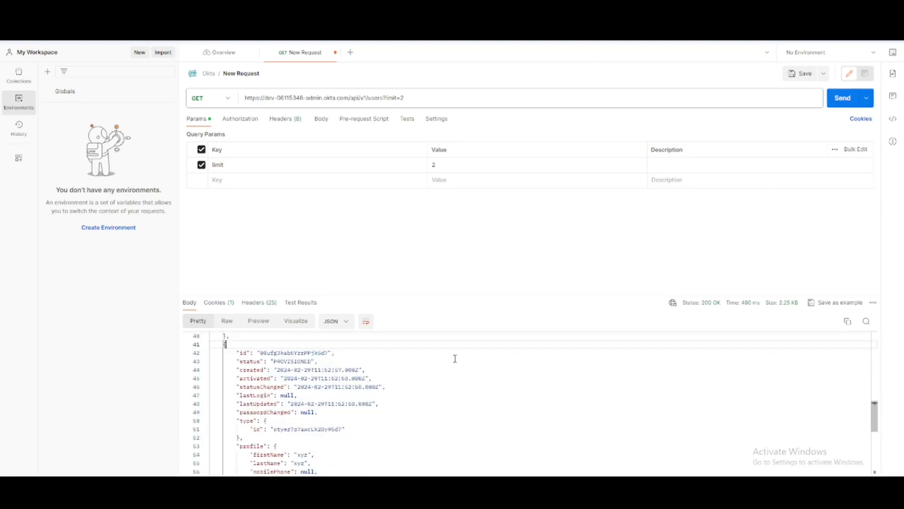
scroll(455, 358, down, 1)
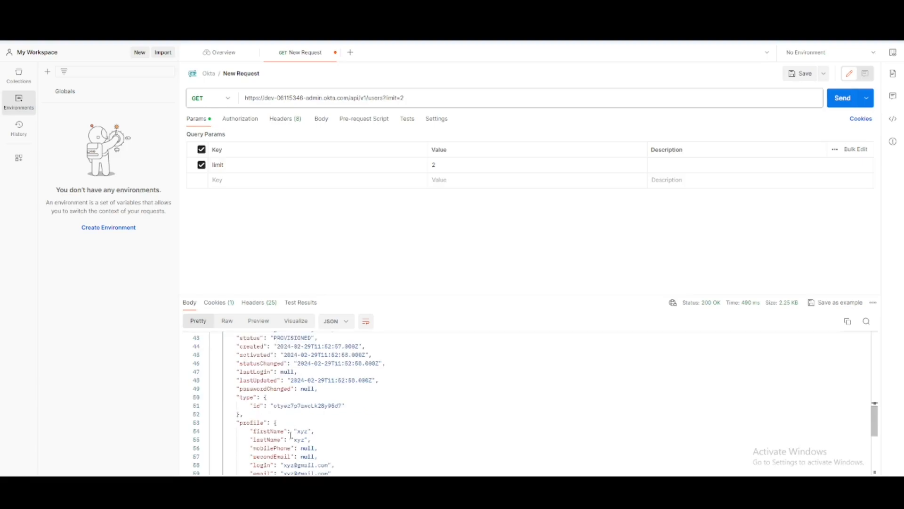
scroll(344, 438, down, 7)
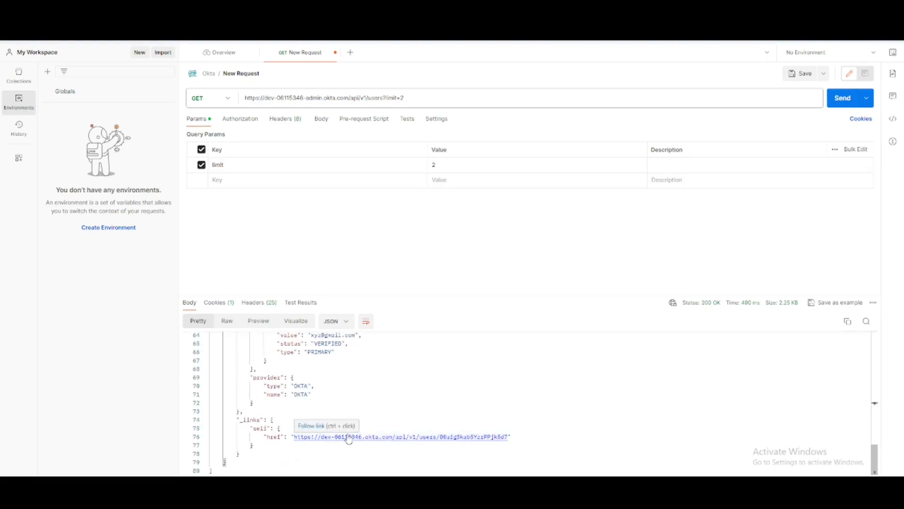
Step: Resend the limited users request, compare the returned users with the Okta People list, and return to Postman
click(844, 100)
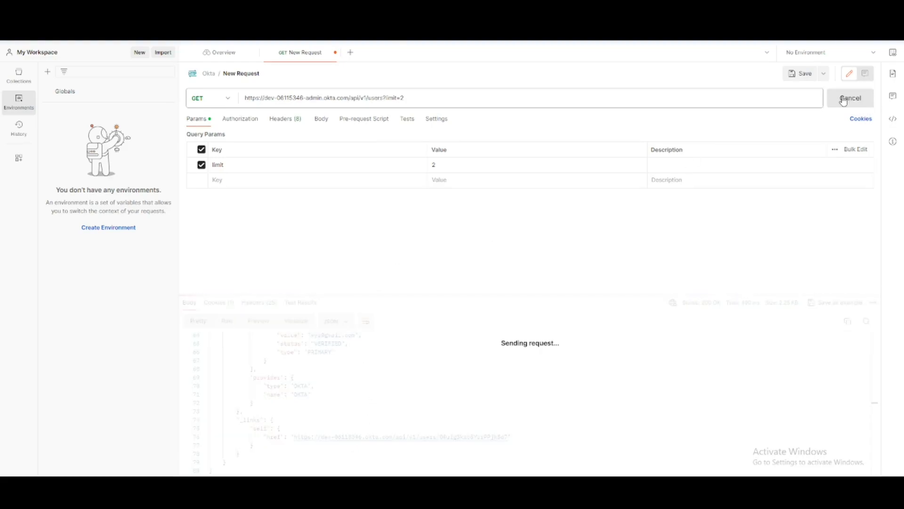
click(844, 100)
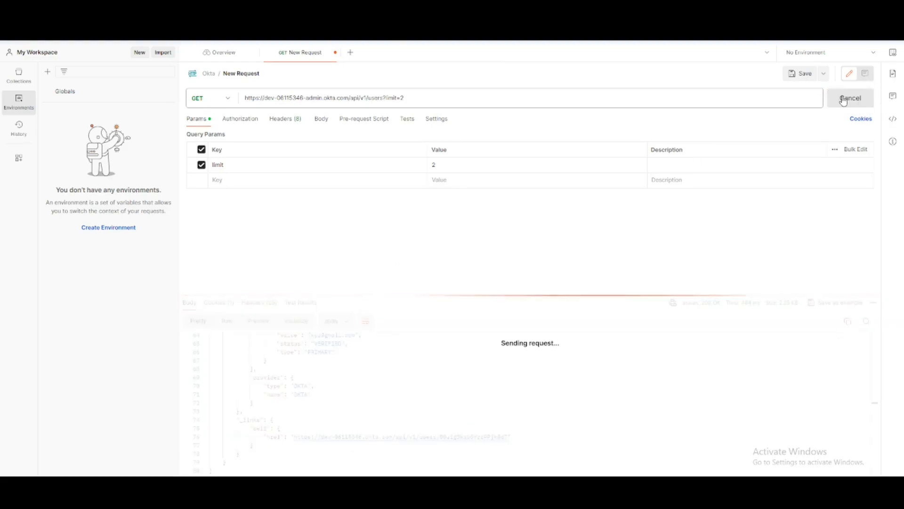
scroll(306, 392, up, 6)
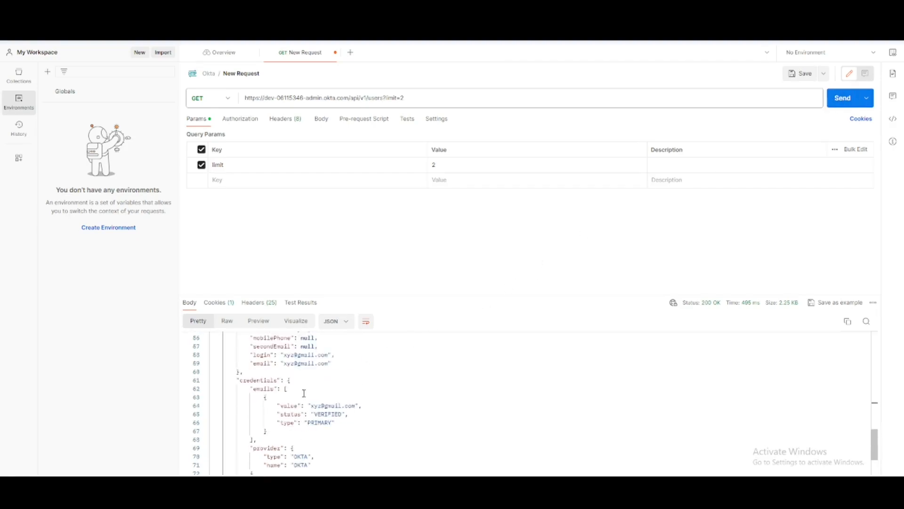
scroll(305, 391, up, 2)
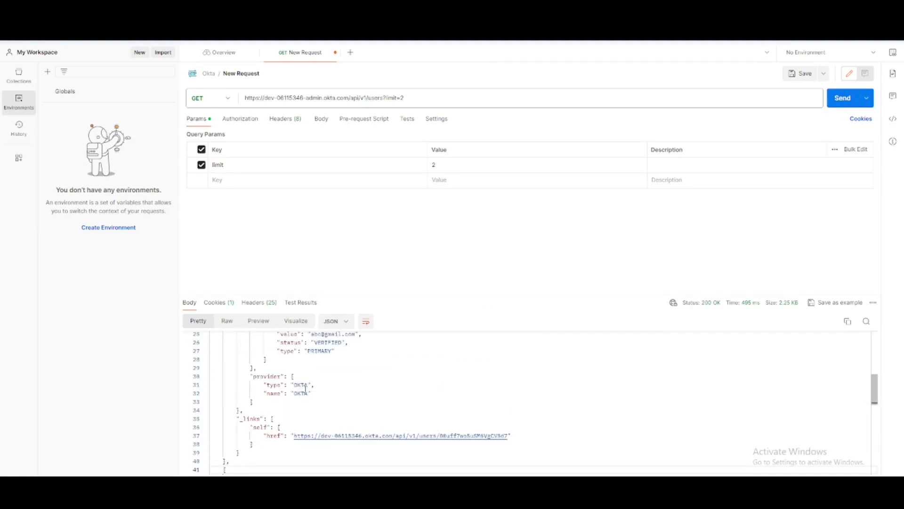
scroll(307, 389, up, 3)
scroll(311, 385, up, 1)
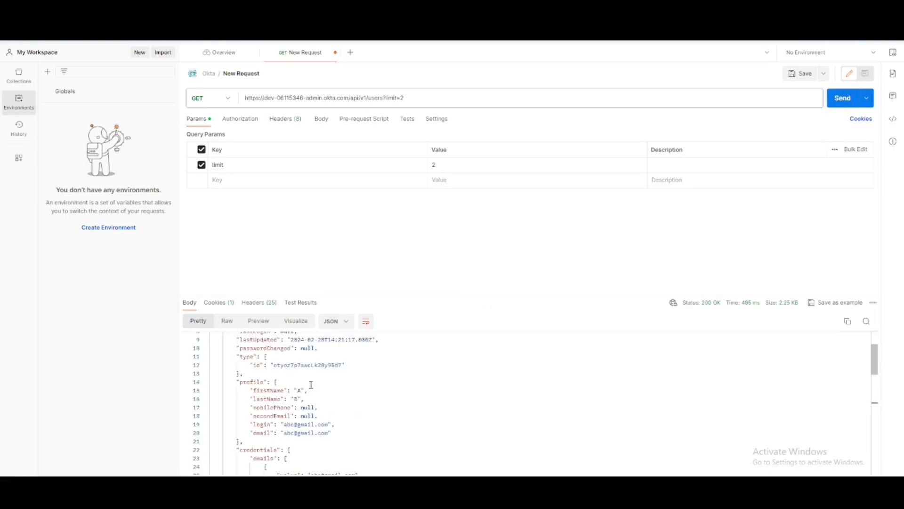
click(287, 498)
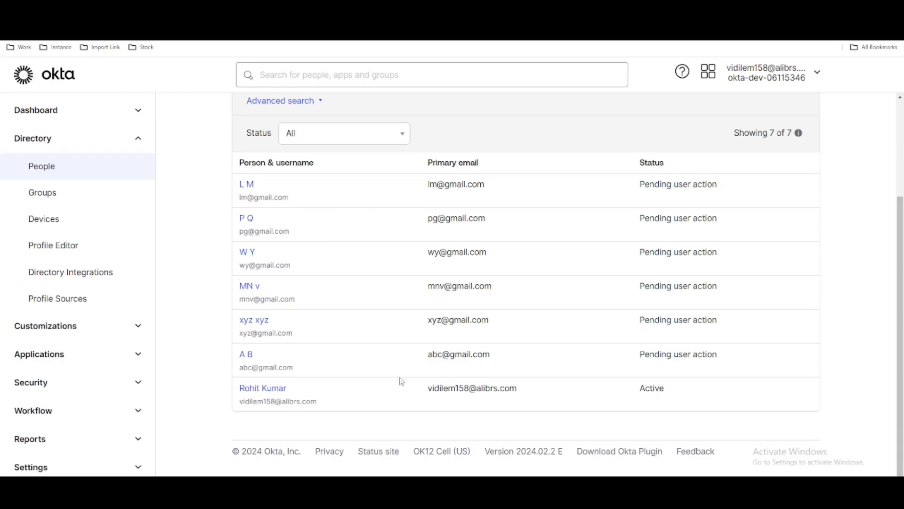
key(alt+Tab)
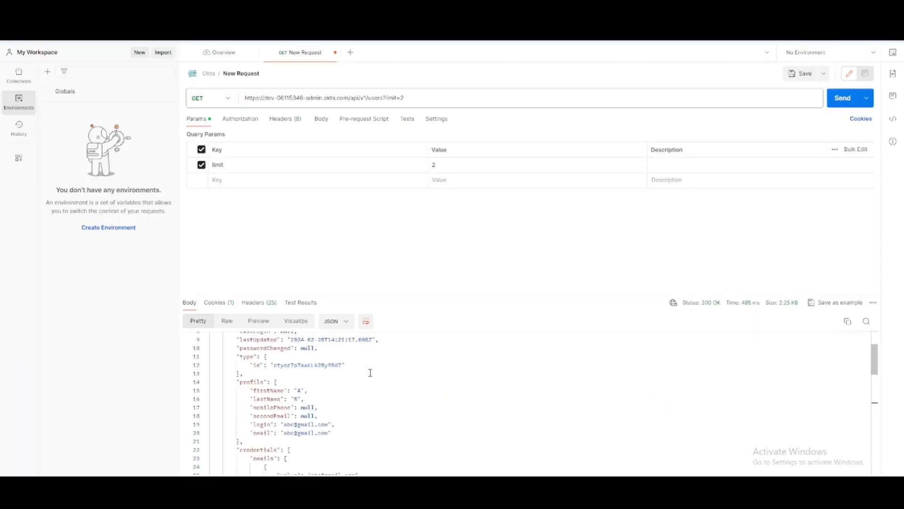
Step: Copy the after cursor from the rel="next" link response header and add it as the value of an after query parameter
click(257, 308)
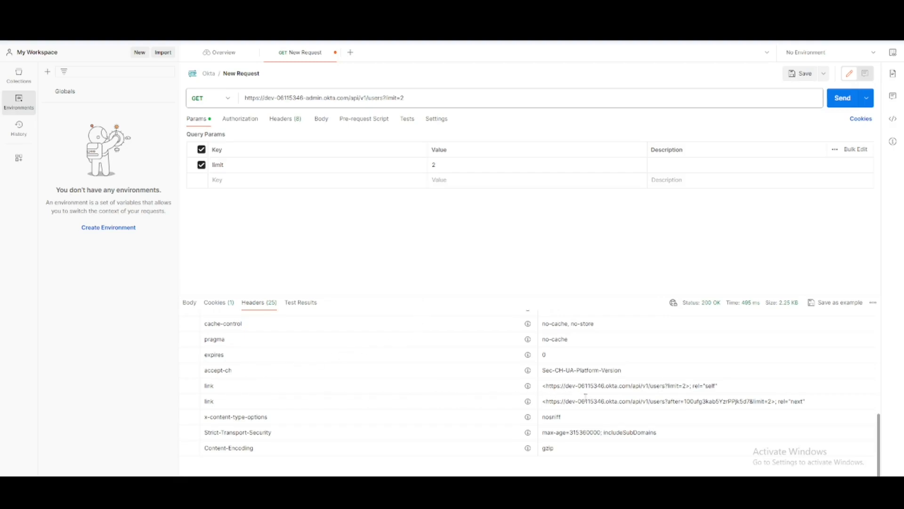
double_click(704, 402)
key(ctrl+c)
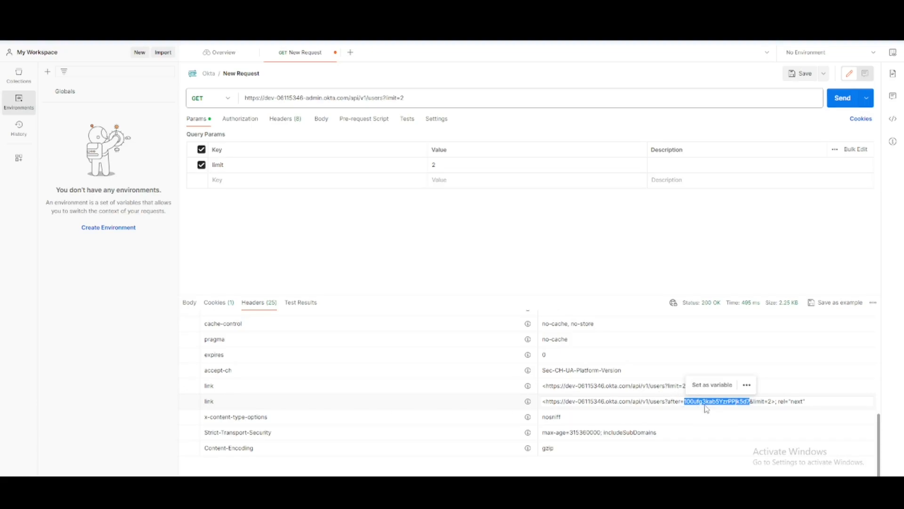
click(239, 181)
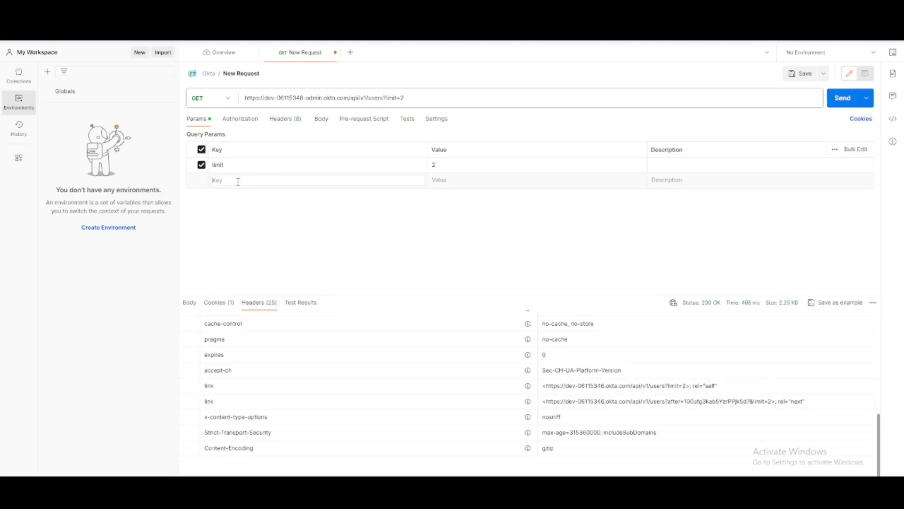
text(after)
click(448, 179)
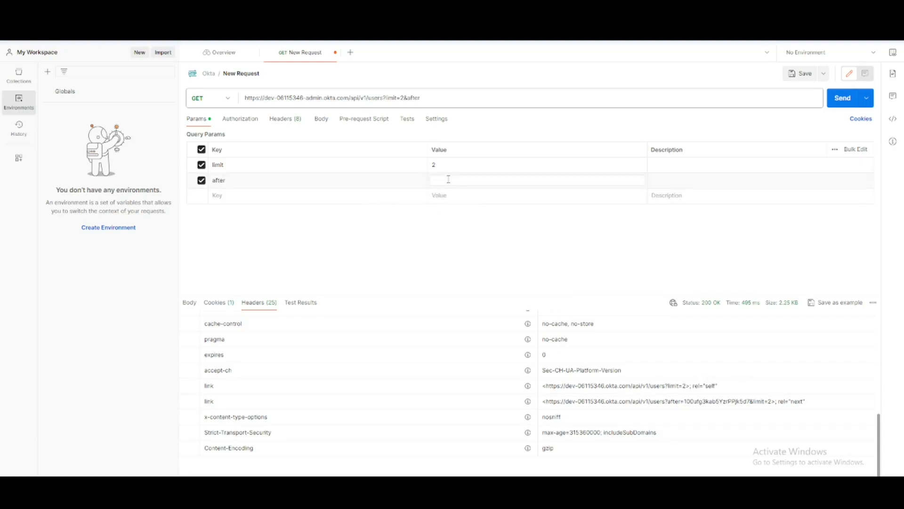
key(ctrl+v)
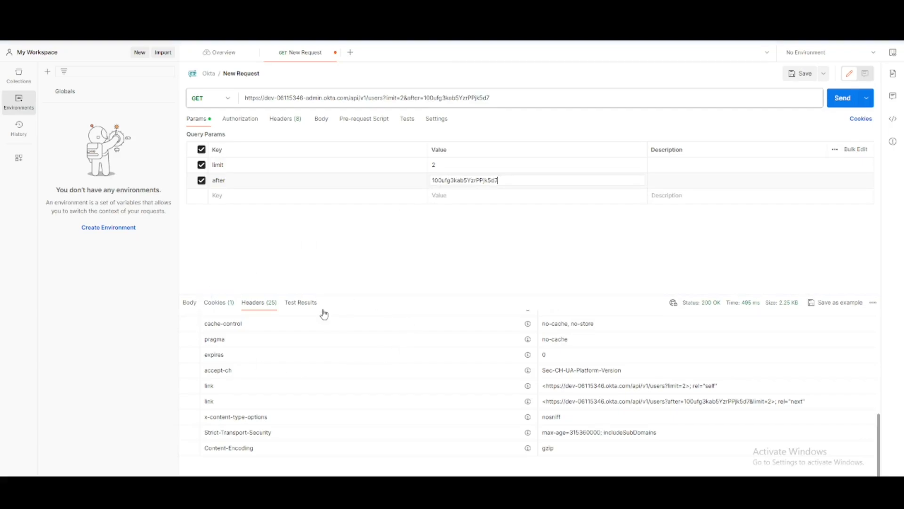
Step: Send the request with the after cursor, check the returned users against the Okta People list, and return to Postman
click(187, 302)
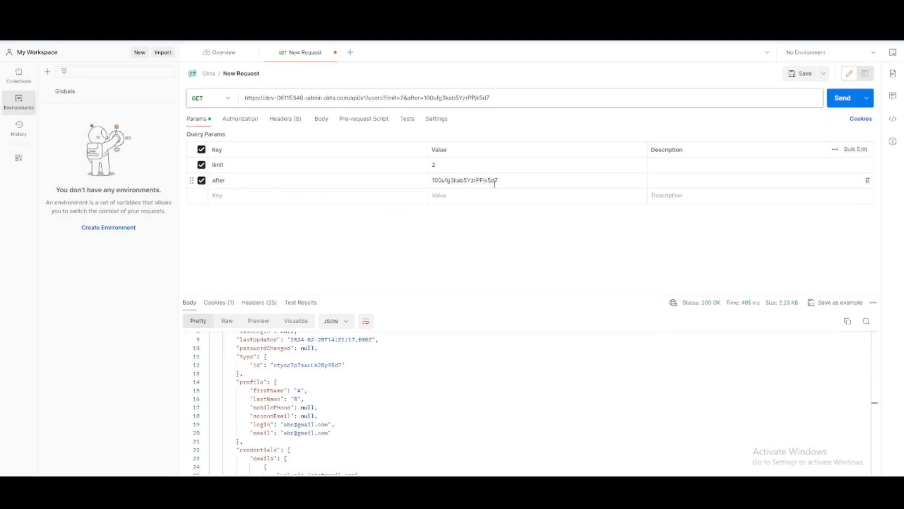
click(846, 99)
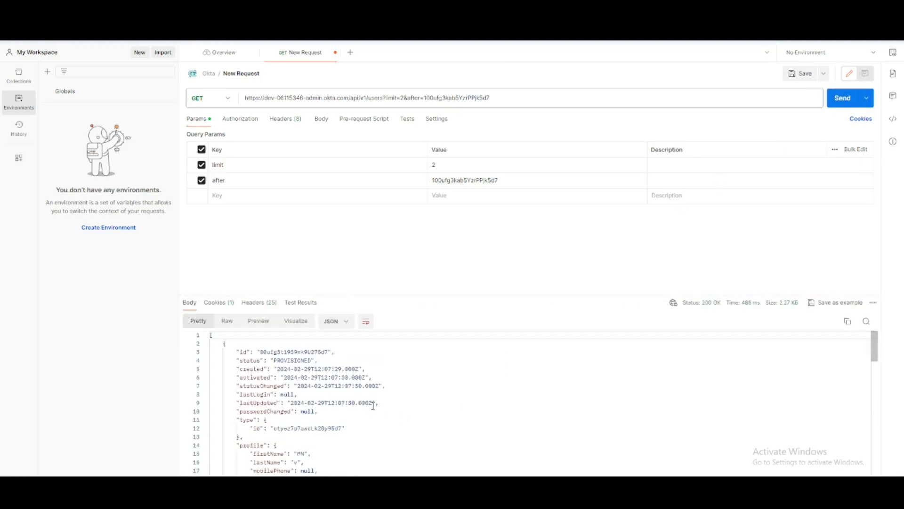
scroll(373, 406, down, 1)
scroll(305, 434, down, 8)
scroll(305, 433, down, 4)
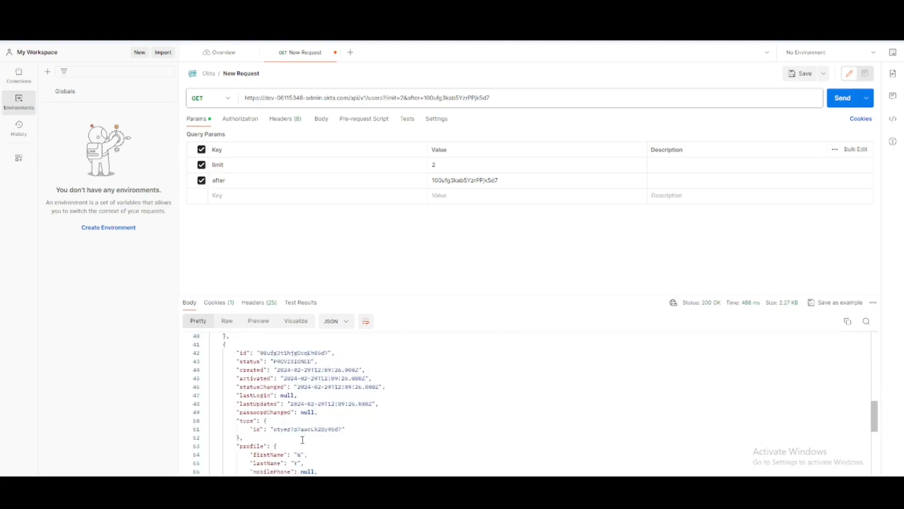
click(292, 492)
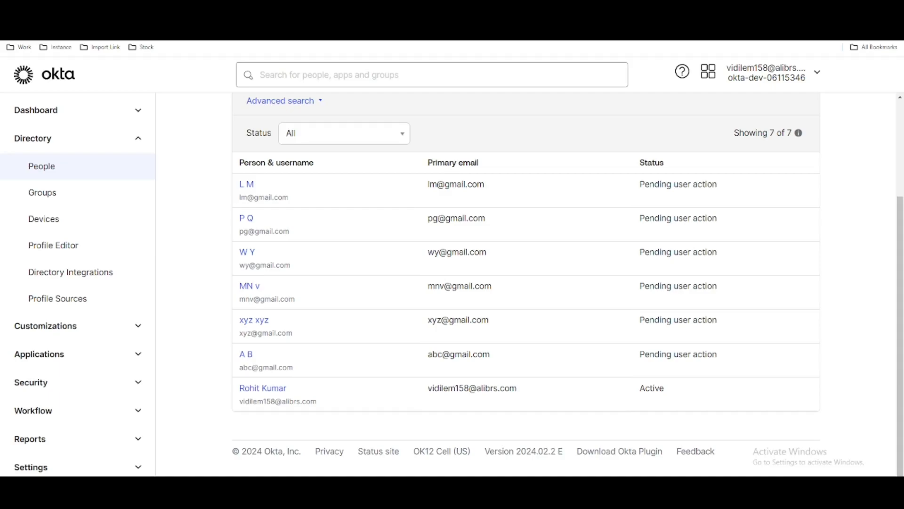
key(alt+Tab)
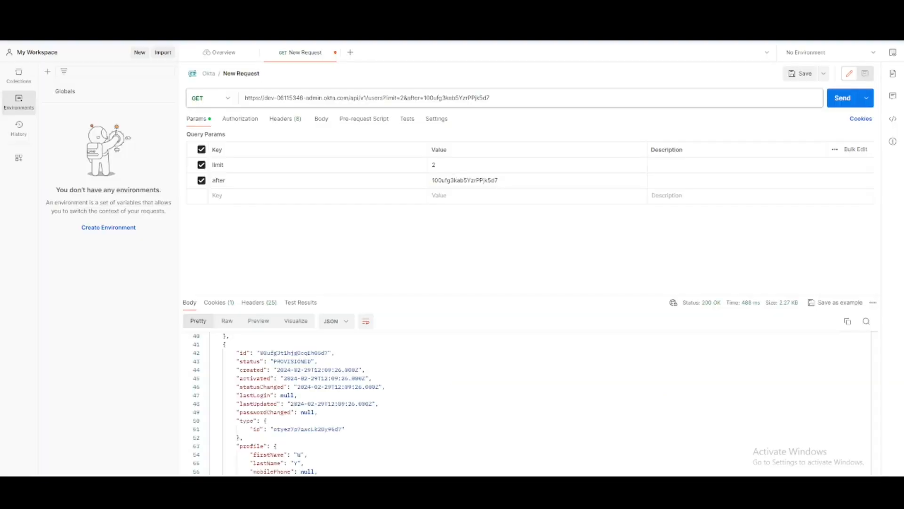
Step: Replace the after parameter's value with the cursor copied from the latest rel="next" link response header and send the request
click(256, 306)
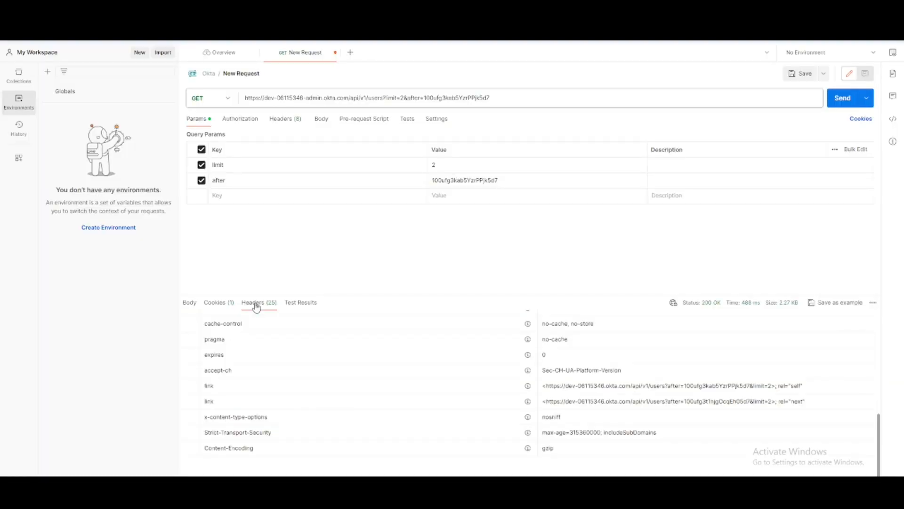
double_click(708, 401)
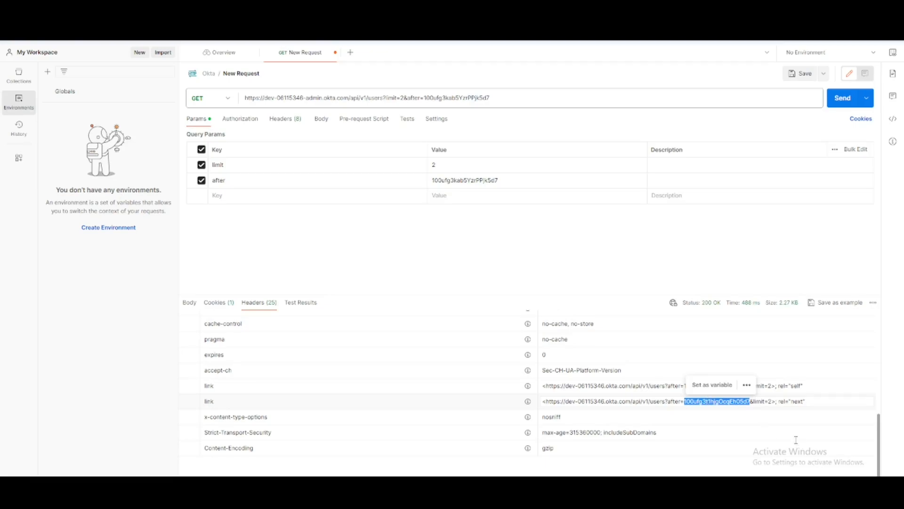
click(571, 264)
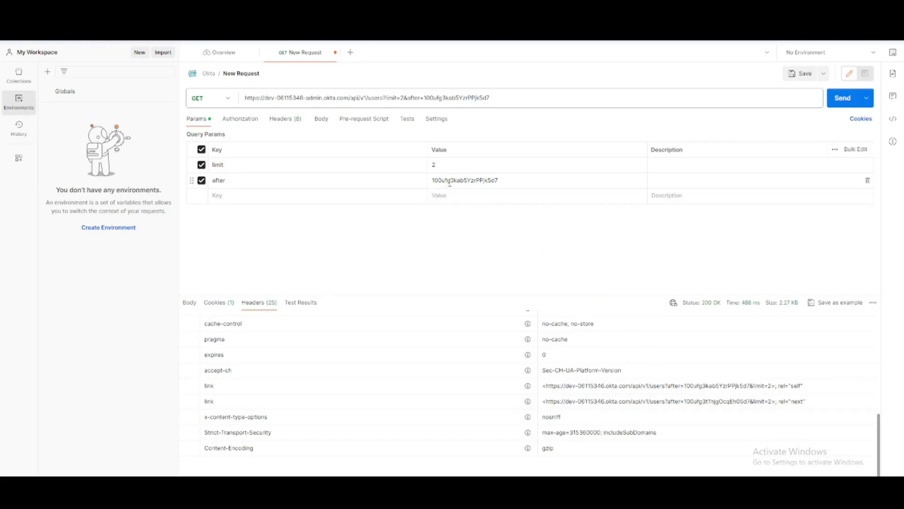
double_click(716, 401)
key(ctrl+c)
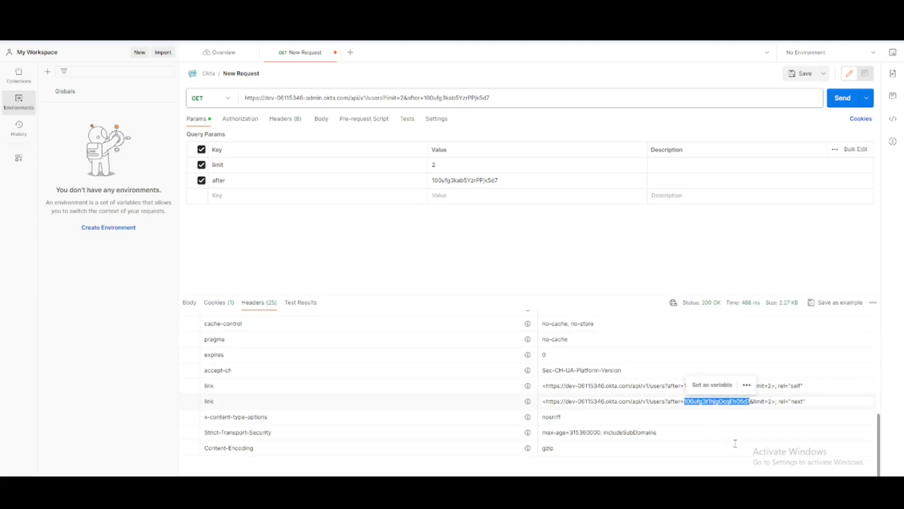
click(493, 180)
double_click(492, 180)
key(ctrl+v)
click(842, 97)
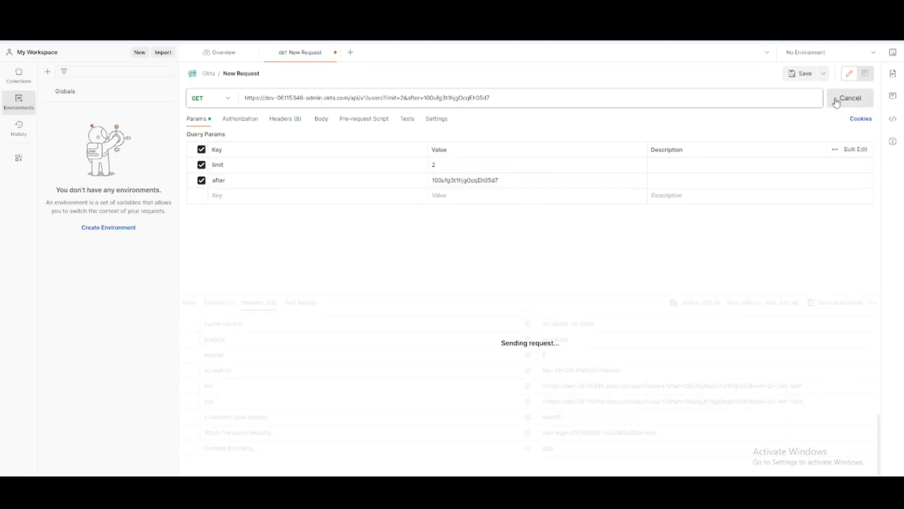
Step: Examine the users in the latest response body and compare them with the Okta People list
click(189, 303)
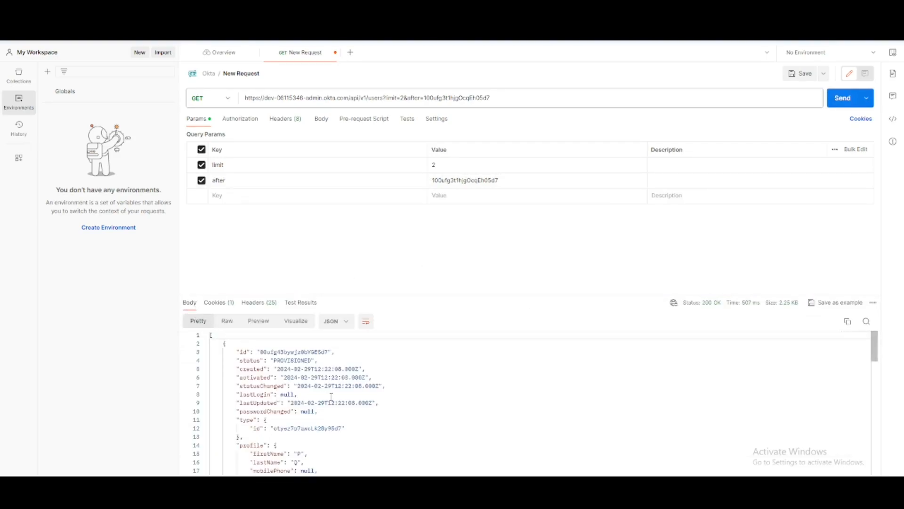
scroll(331, 397, down, 7)
scroll(319, 403, down, 6)
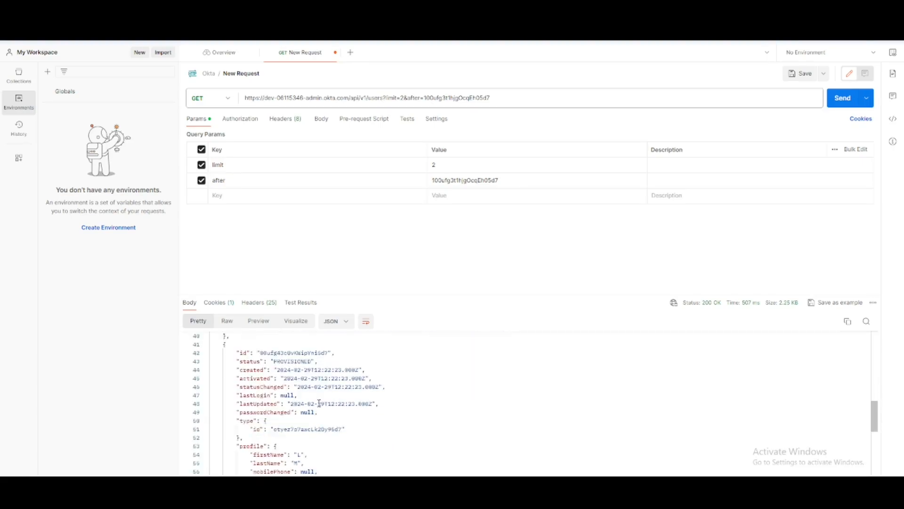
click(323, 497)
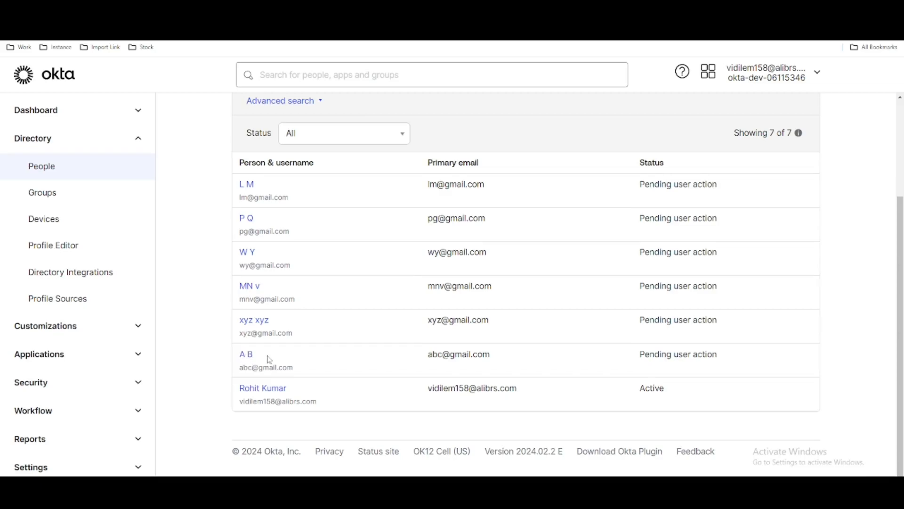
Step: Switch to the ServiceNow instance, find Flow Designer in the navigator and open it
click(325, 493)
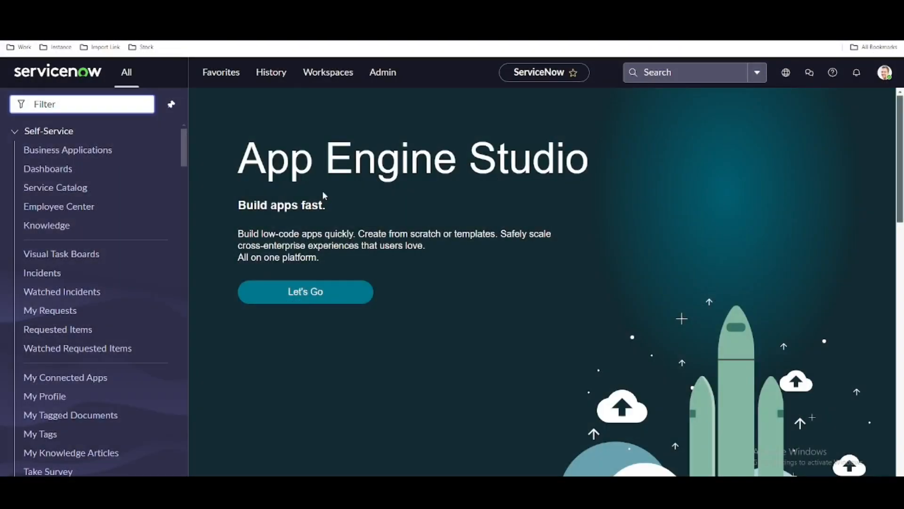
click(46, 109)
text(flow de)
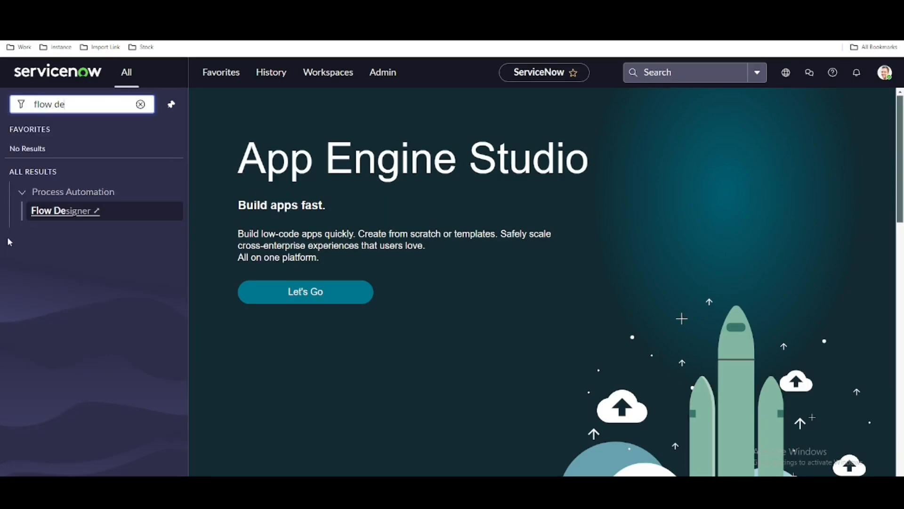
click(47, 211)
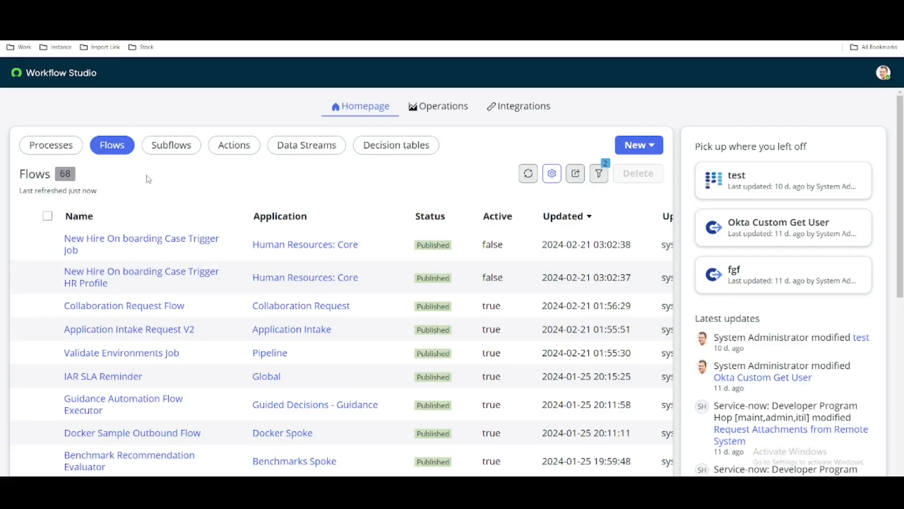
Step: Create and build a new data stream named Okta Custom Paged User in the Global application
click(645, 145)
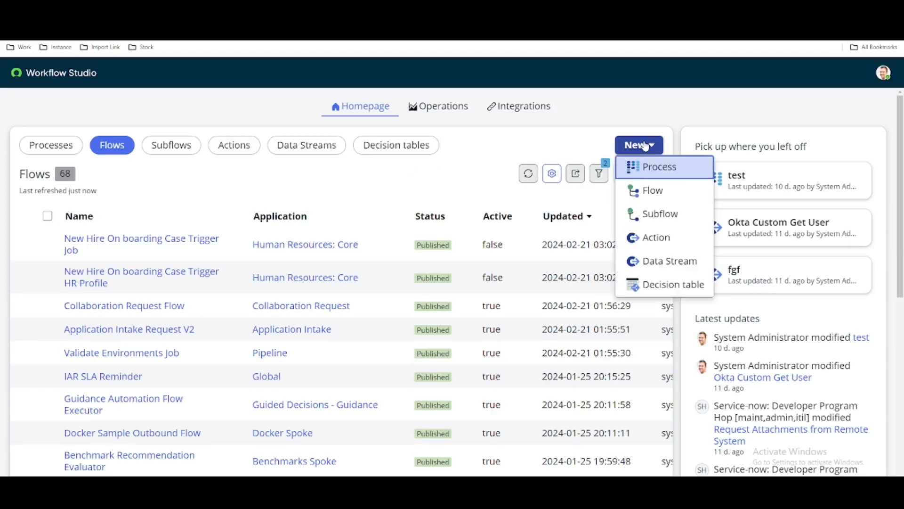
click(661, 270)
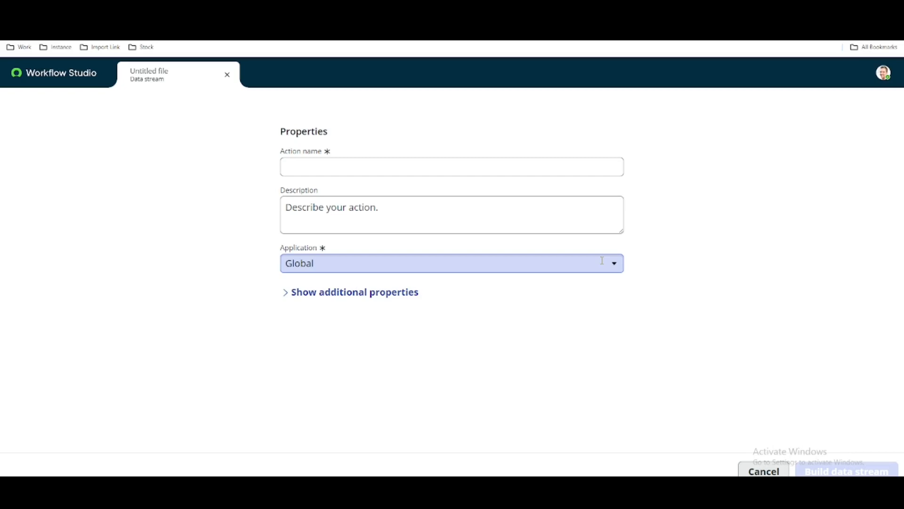
click(470, 165)
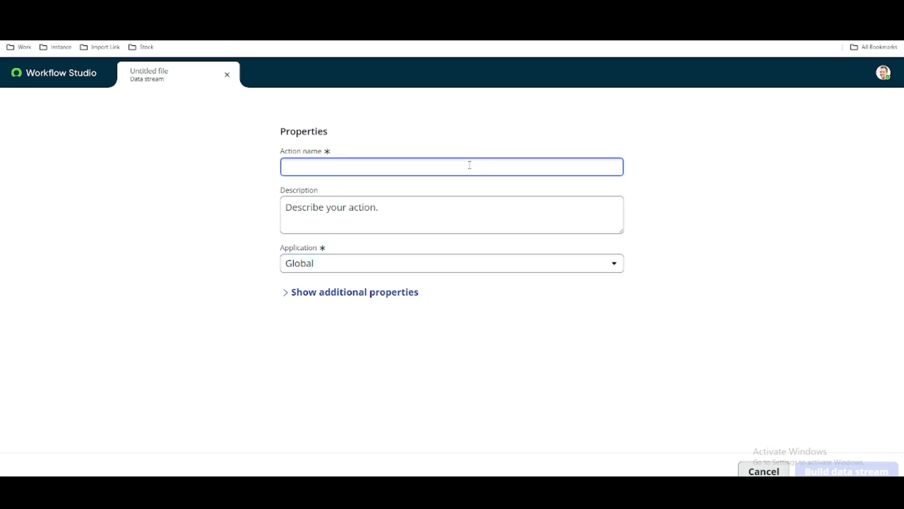
text(Okta Paged User)
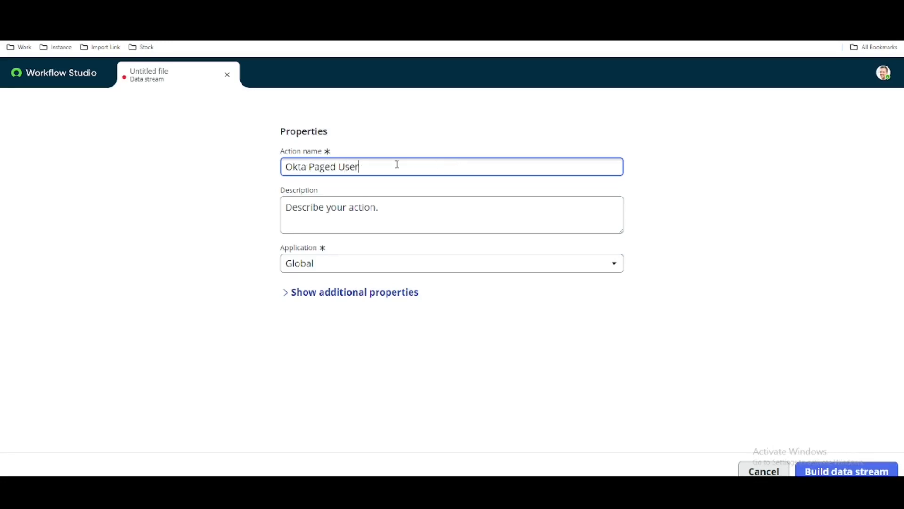
click(307, 166)
text(Custom)
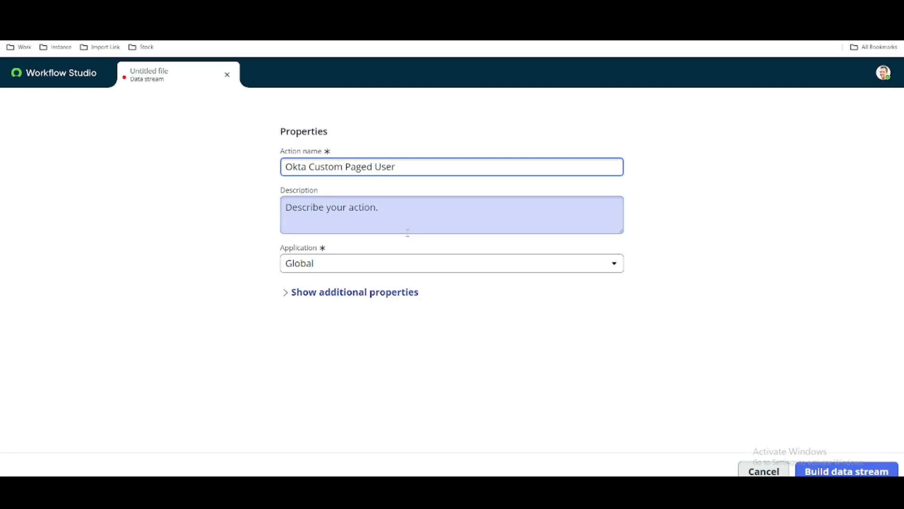
click(286, 299)
scroll(546, 323, down, 1)
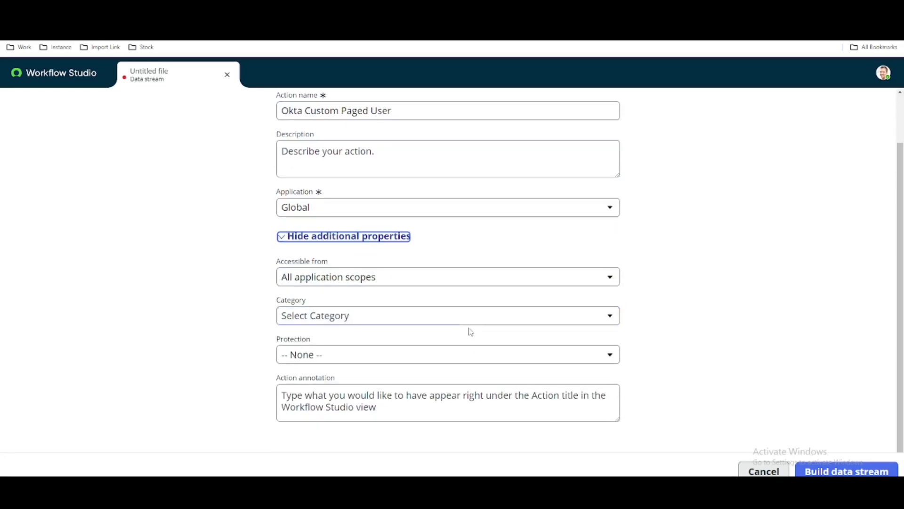
scroll(570, 355, up, 2)
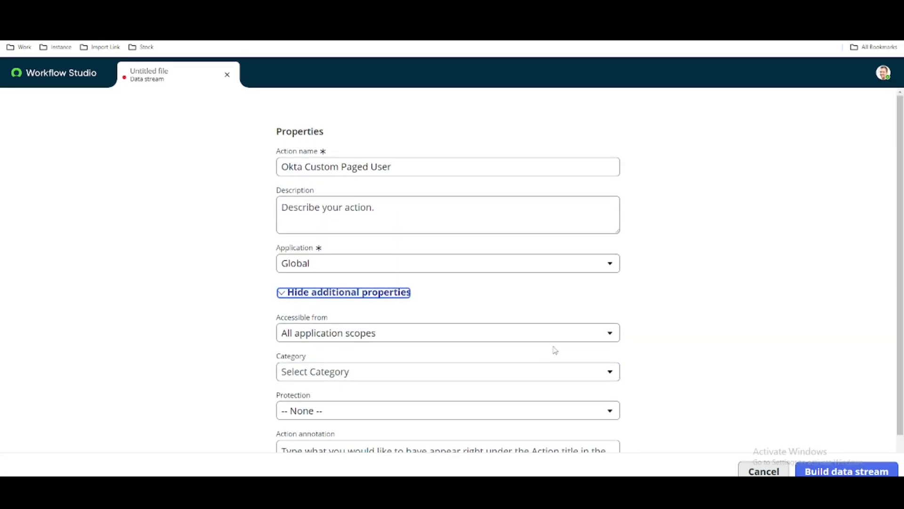
click(860, 473)
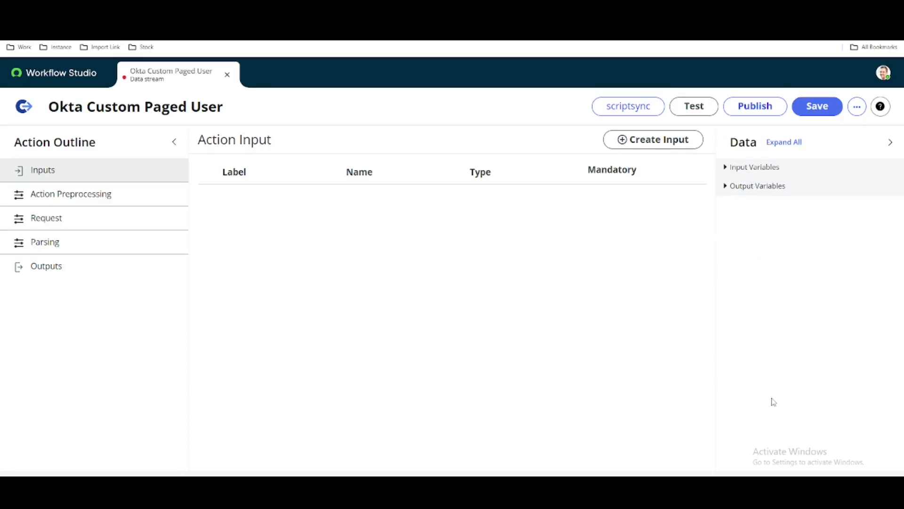
Step: Open the Okta Custom Get User action, compare its outline with the Okta Custom Paged User data stream's, and return to the data stream
click(57, 75)
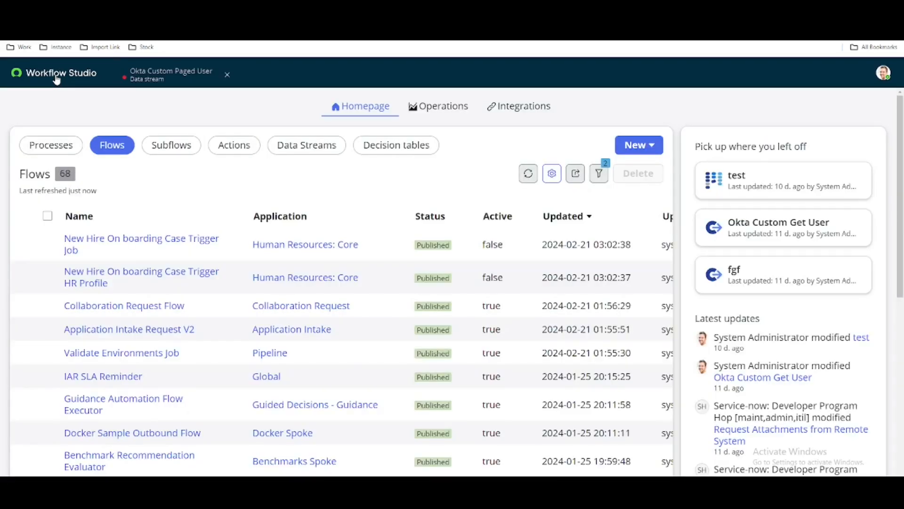
click(234, 146)
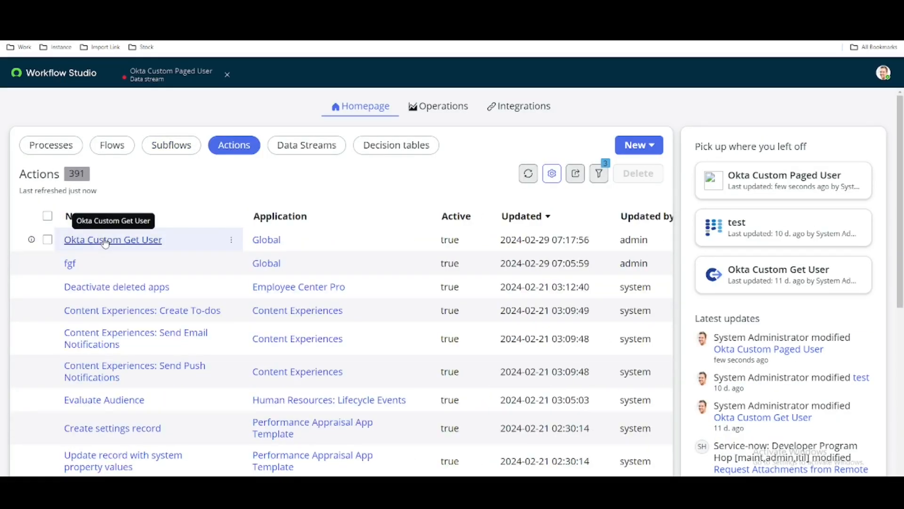
click(105, 240)
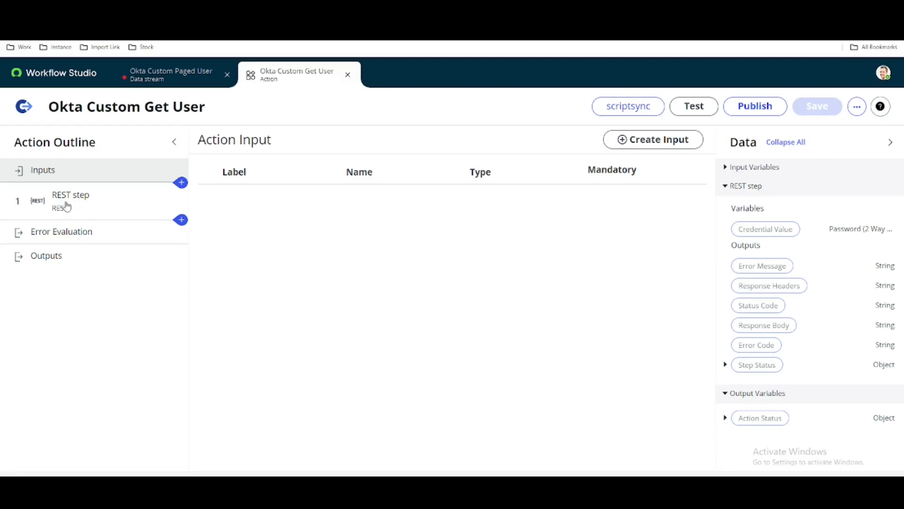
click(165, 71)
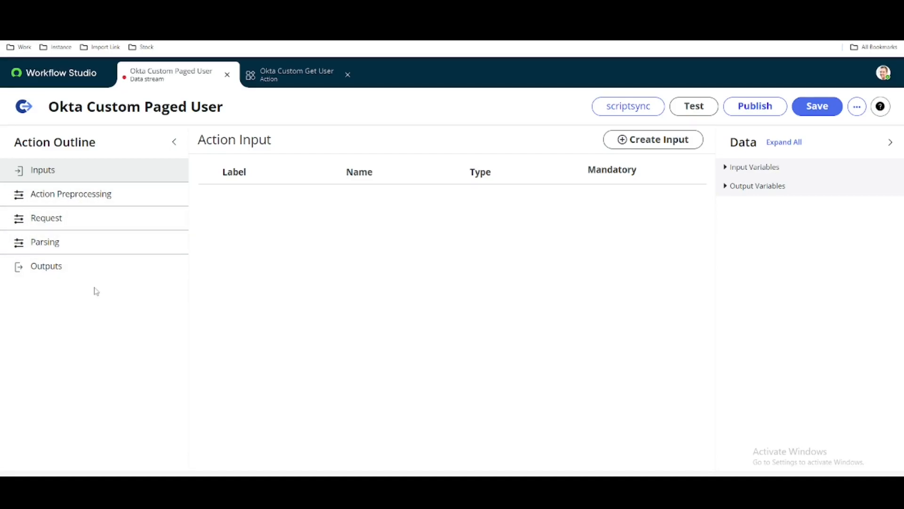
click(289, 81)
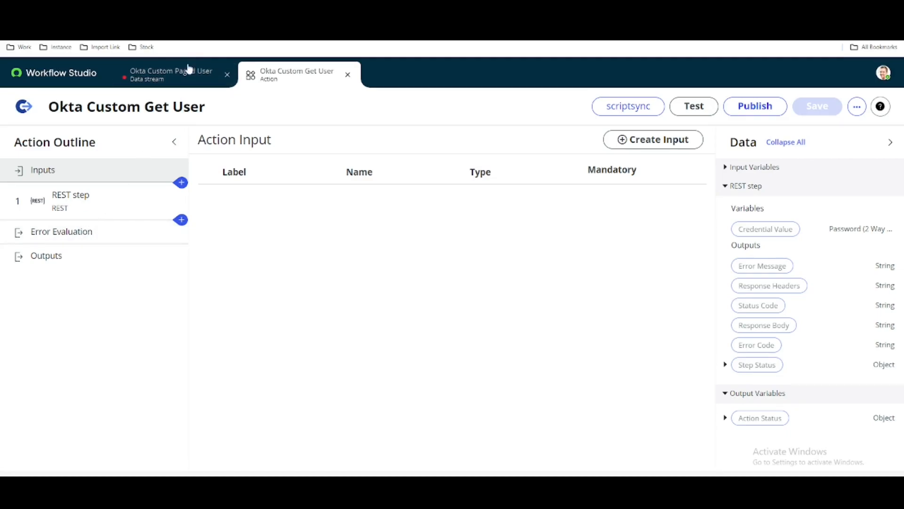
click(191, 71)
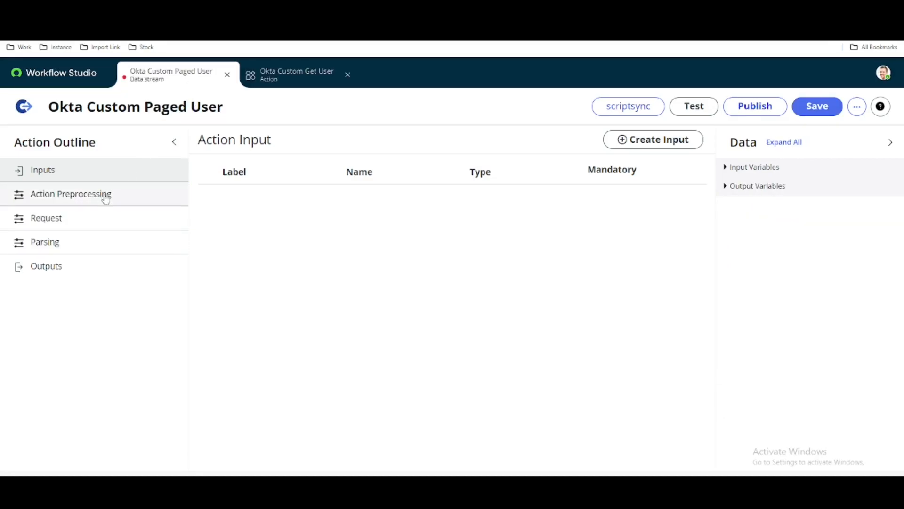
Step: Try the connection info and preprocessing script options in Action Preprocessing, view the script step, and turn both options off again
click(105, 197)
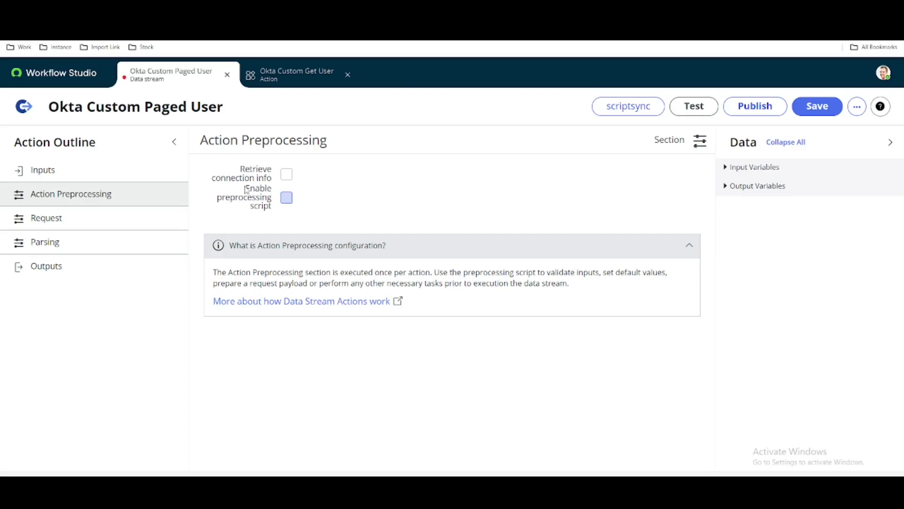
click(286, 174)
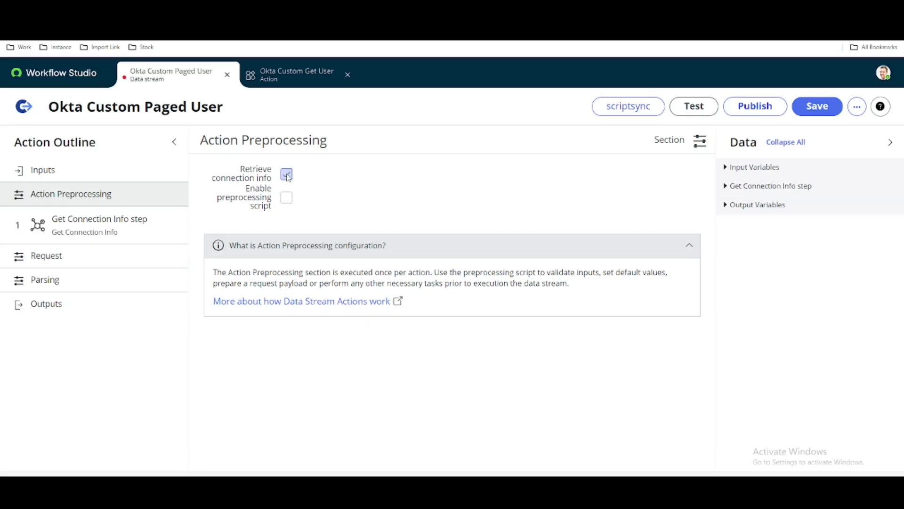
click(286, 175)
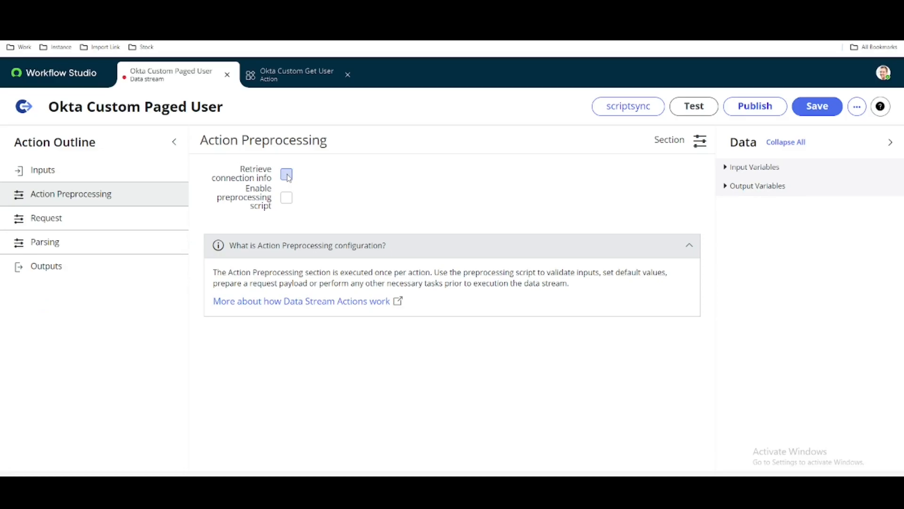
click(286, 199)
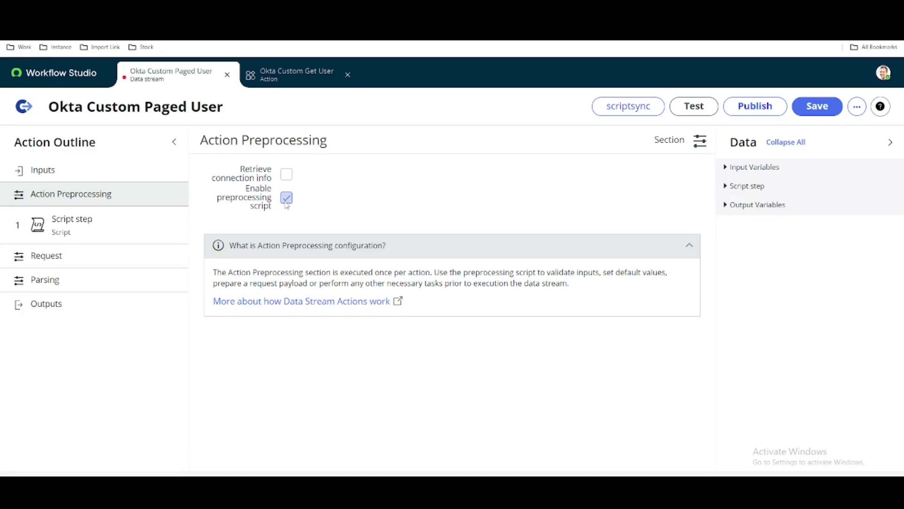
click(96, 234)
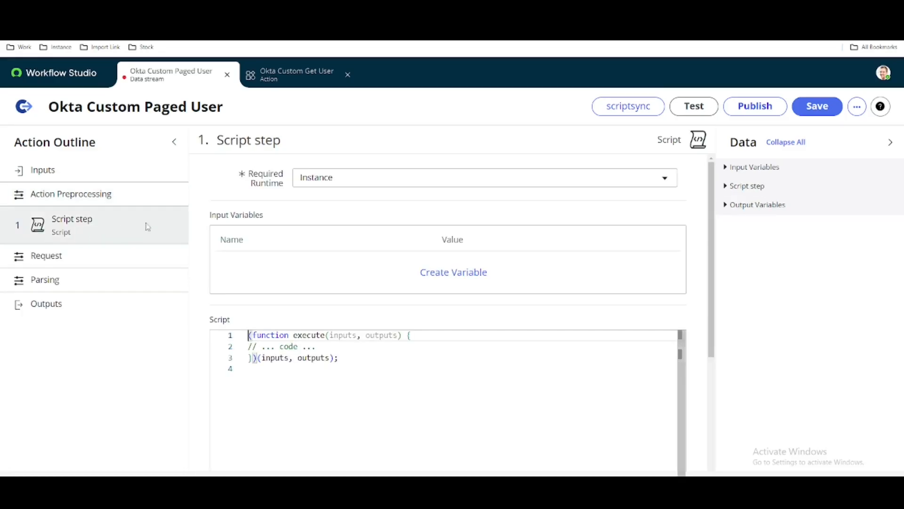
click(96, 201)
click(286, 198)
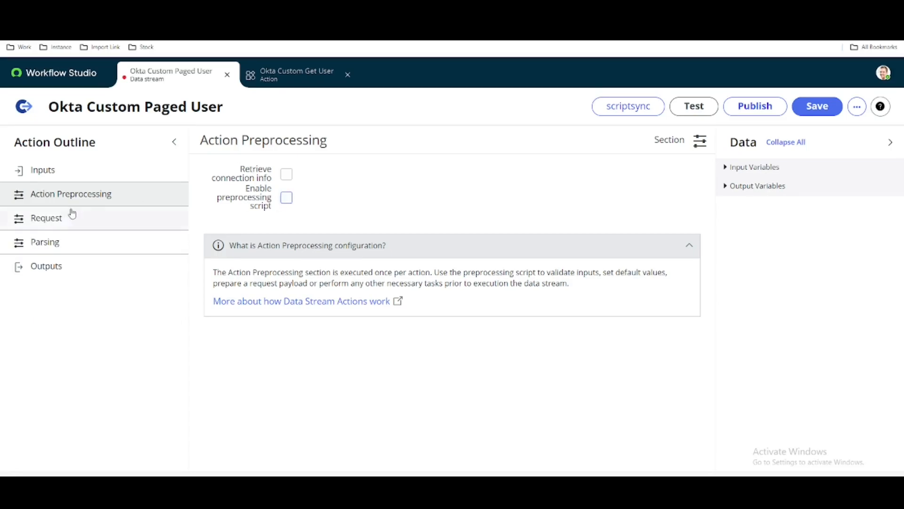
Step: Review the data stream's Request settings with their data source choices, and the record options in the Parsing section
click(55, 218)
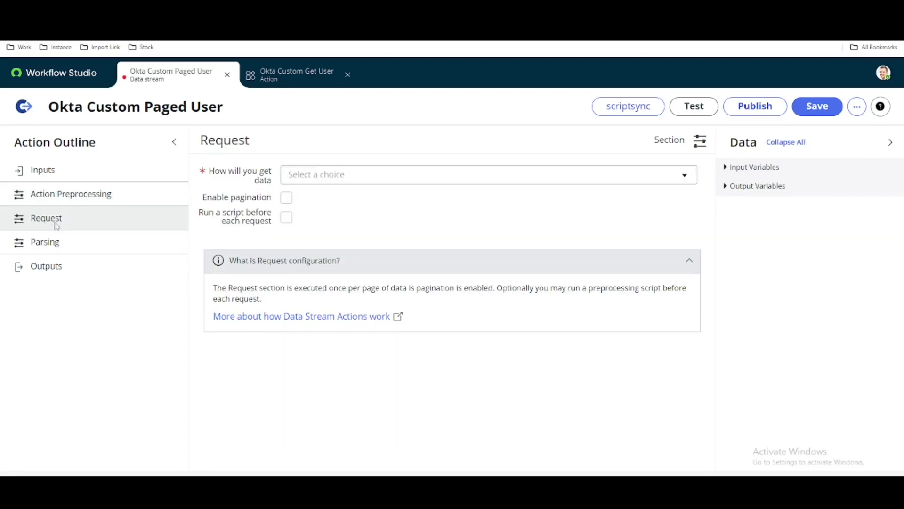
click(386, 185)
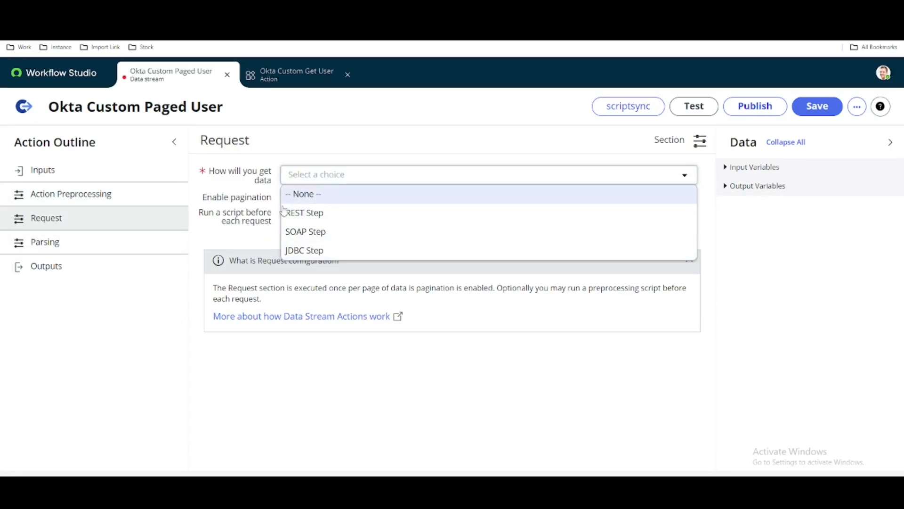
click(320, 149)
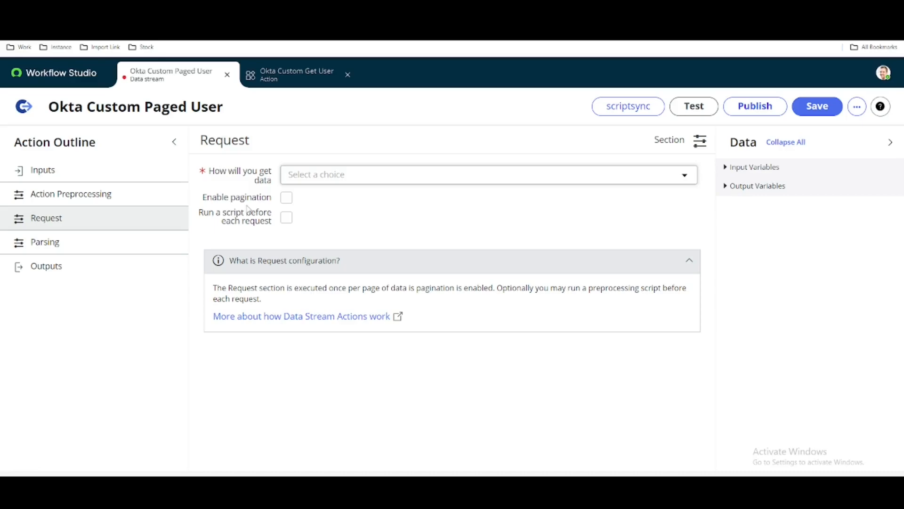
click(64, 247)
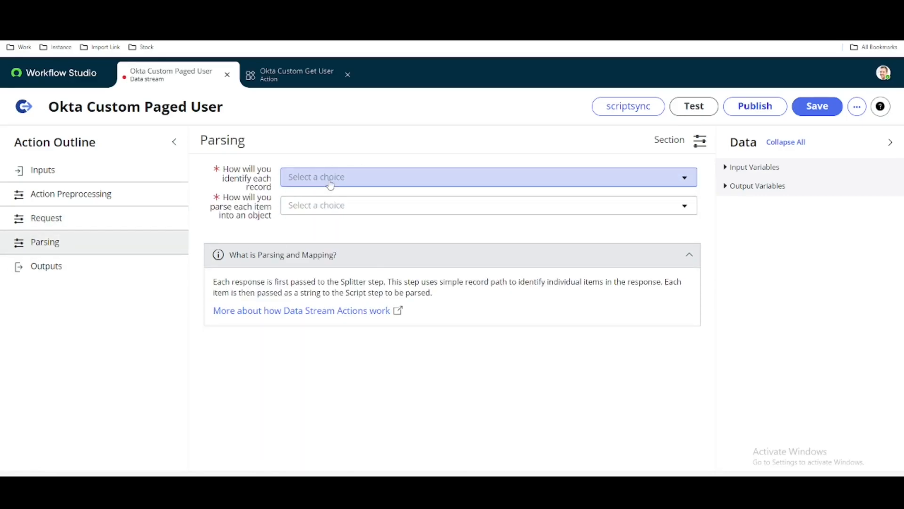
Step: Configure the Request section to get data through a REST Step, accept the protocol change, and enable pagination
click(97, 225)
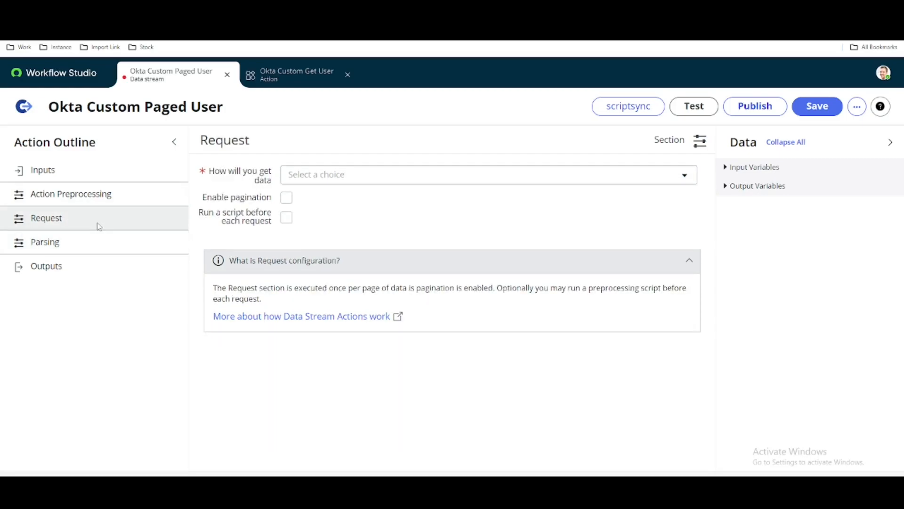
click(417, 175)
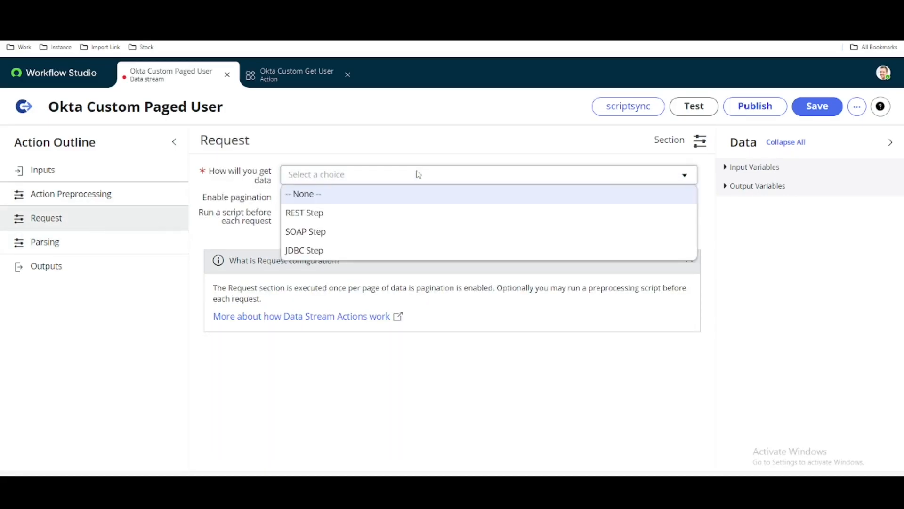
click(326, 214)
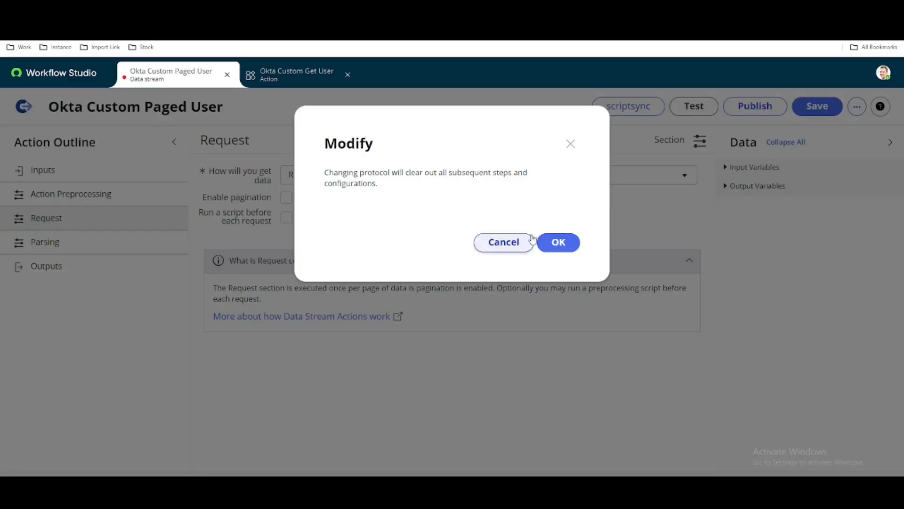
click(559, 242)
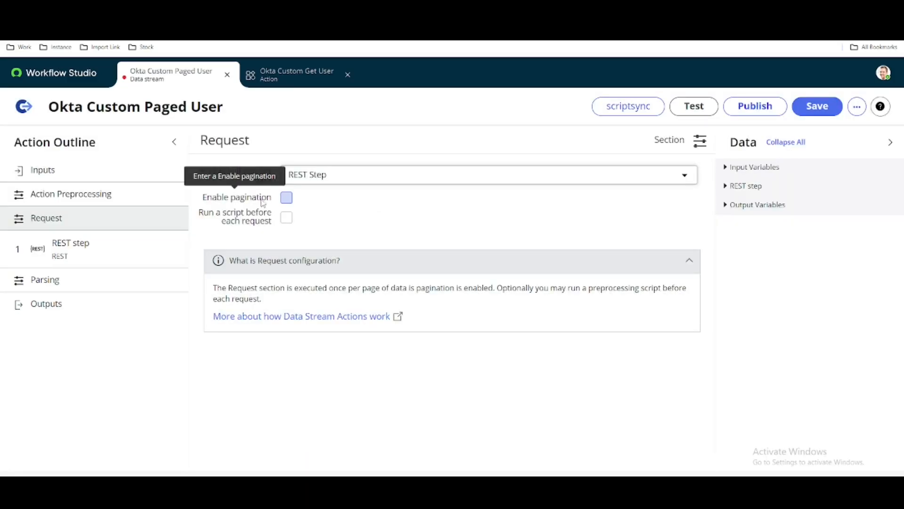
click(286, 198)
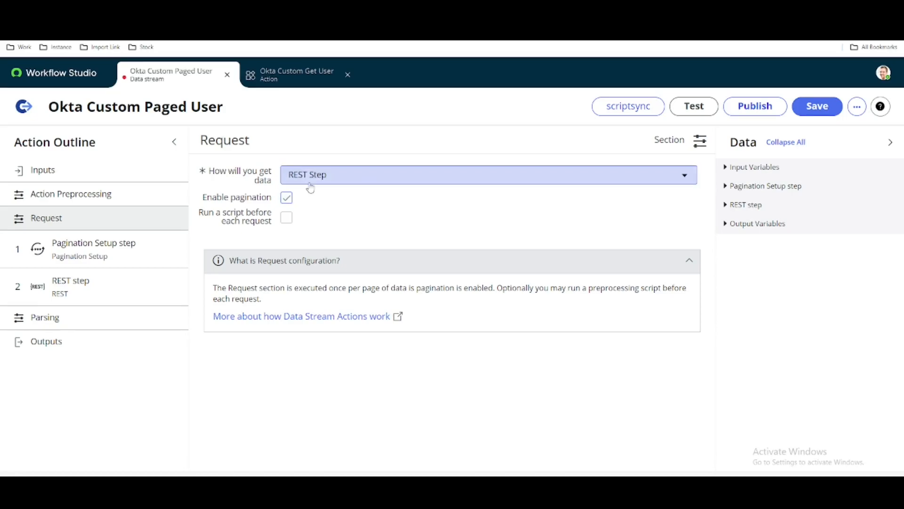
Step: Review the Pagination Setup step and its pagination templates, and close the template dialog without applying one
click(115, 255)
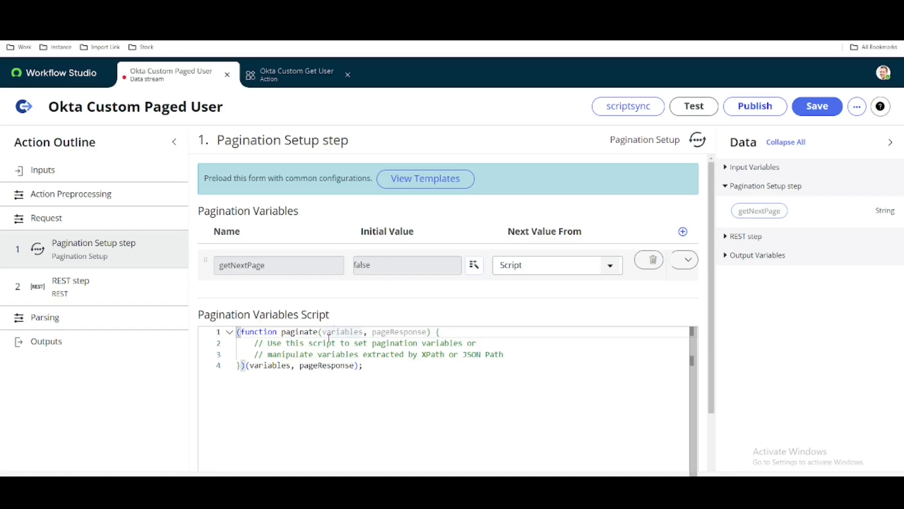
click(426, 184)
scroll(563, 275, down, 1)
scroll(564, 264, up, 1)
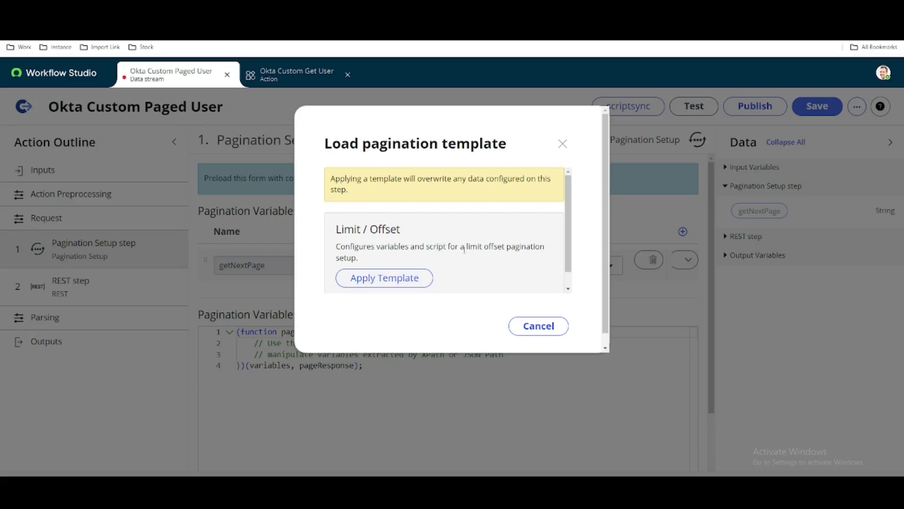
click(562, 143)
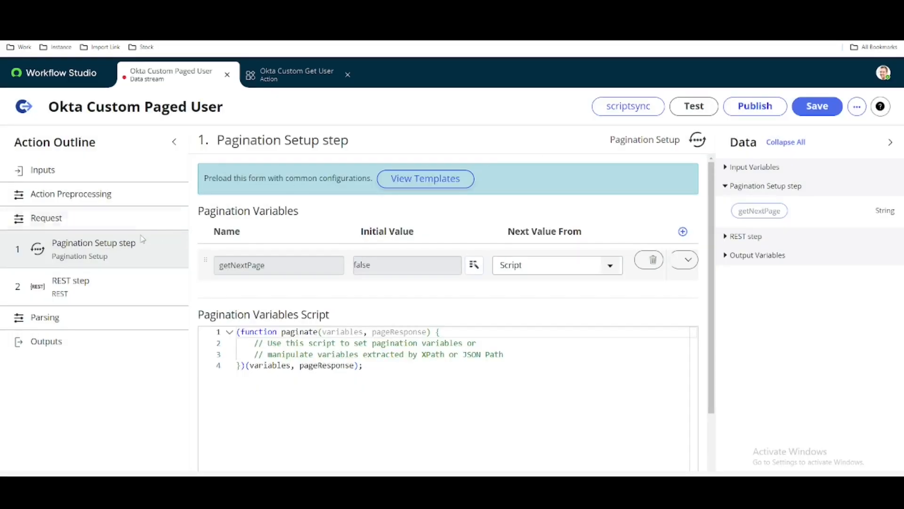
Step: Set the data stream's REST step to Define Connection Inline with credential alias Okta_Custom_2, using the Get User action's REST step as reference
click(93, 291)
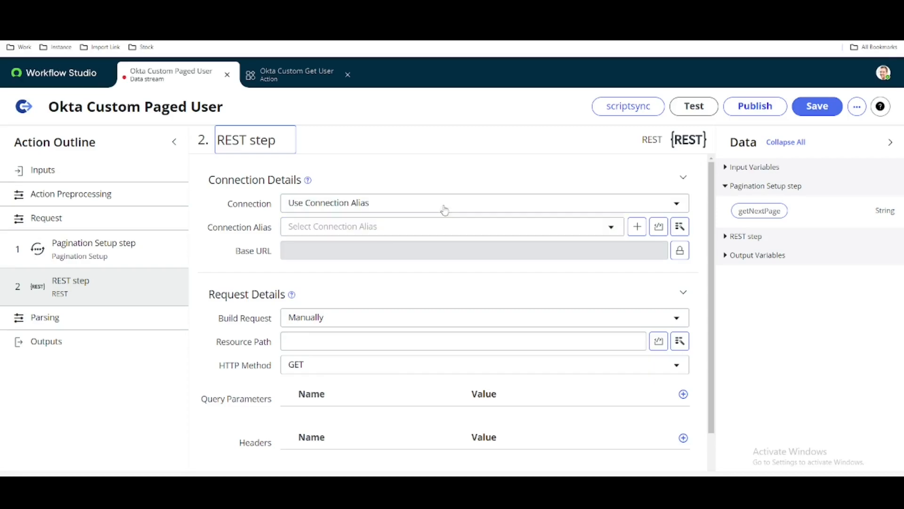
click(283, 81)
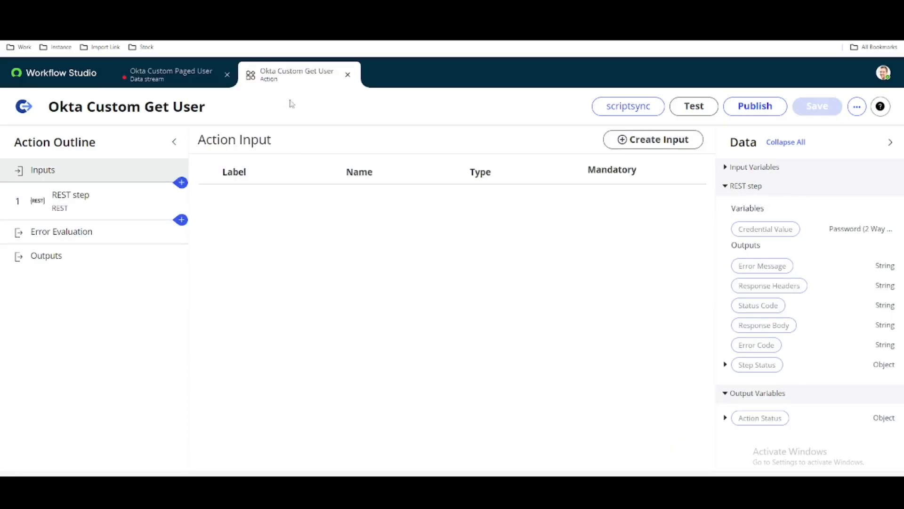
click(115, 206)
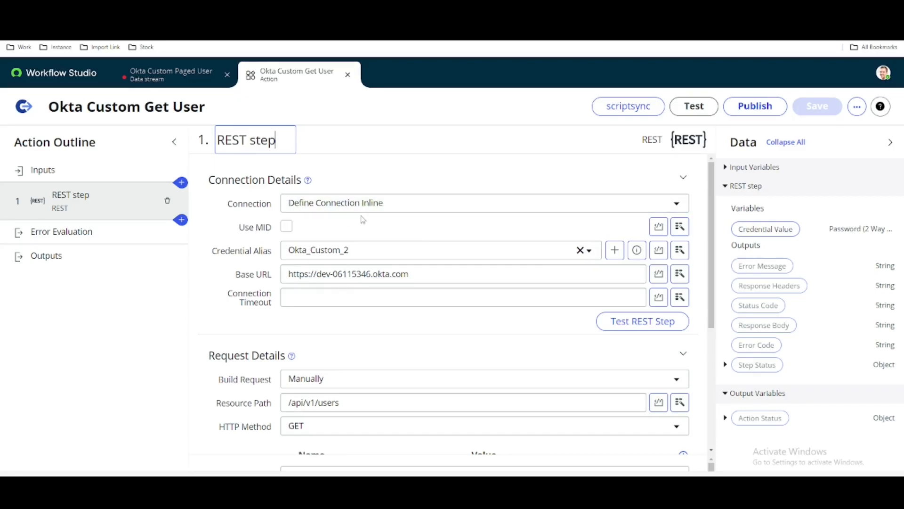
click(167, 74)
click(404, 204)
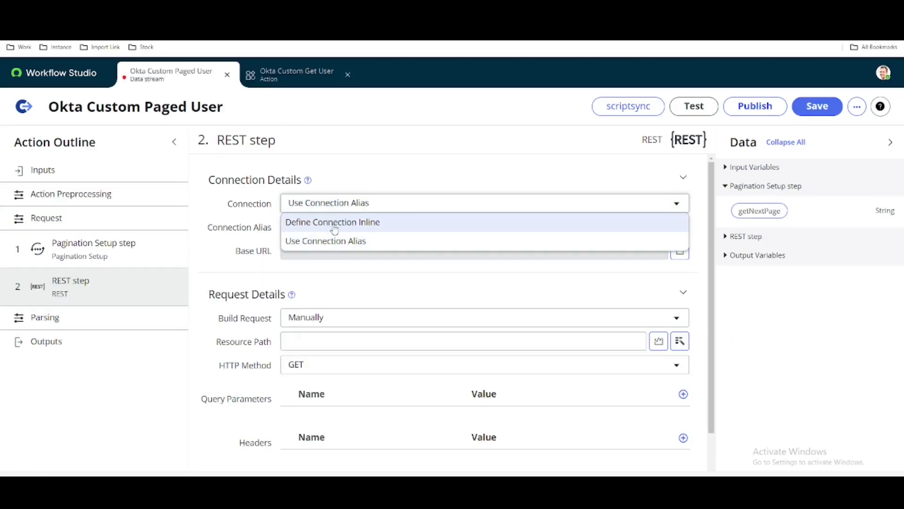
click(335, 230)
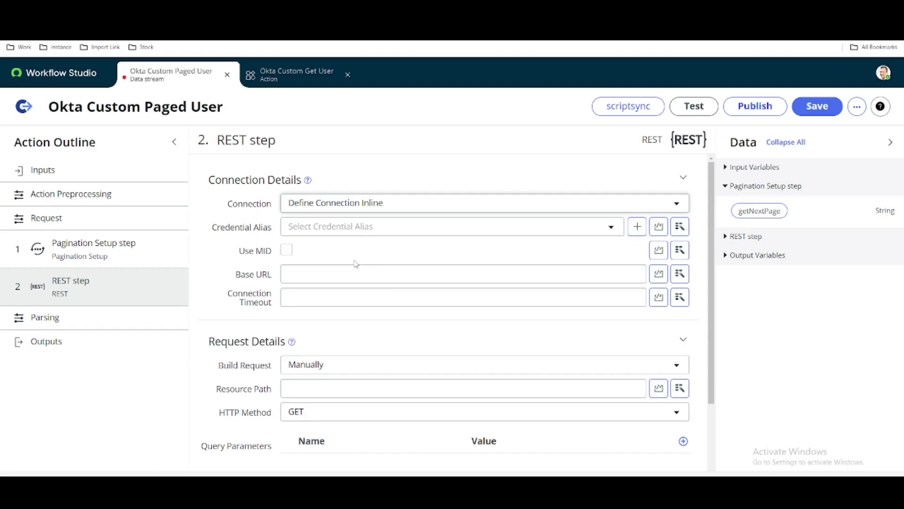
click(361, 233)
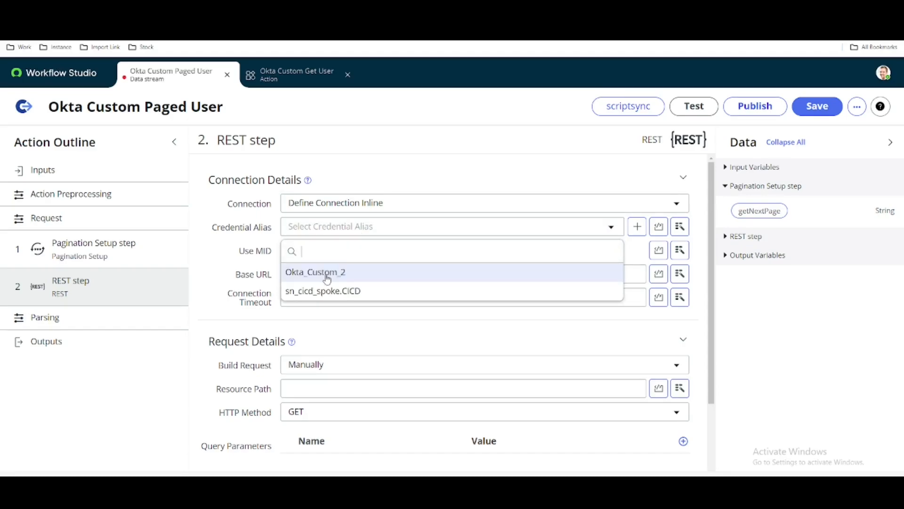
click(324, 272)
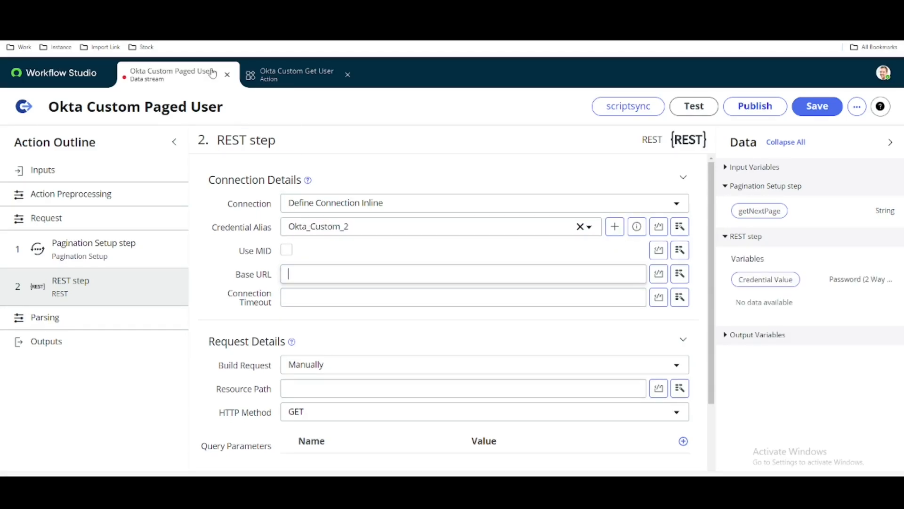
click(262, 76)
drag(406, 274, 229, 275)
key(ctrl+c)
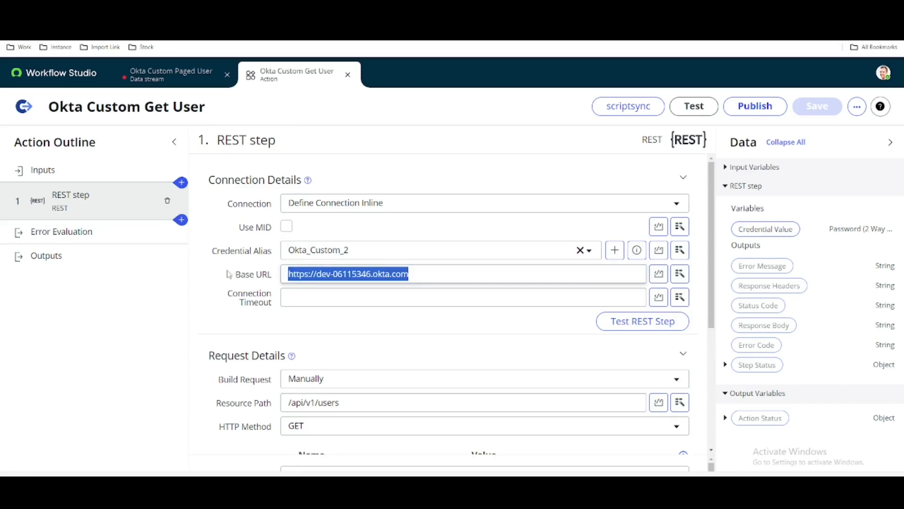
click(171, 75)
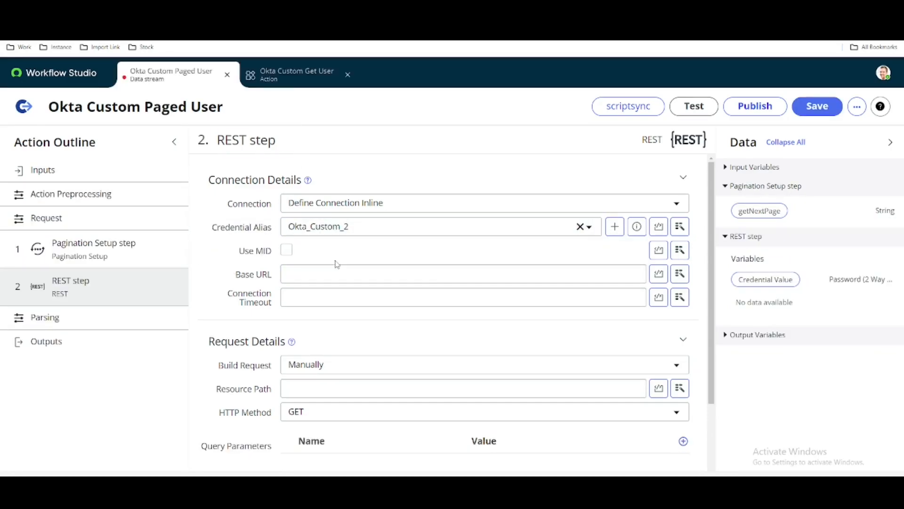
click(344, 277)
key(ctrl+v)
key(Tab)
Step: Copy the resource path /api/v1/users from the Get User action into the data stream's REST step
click(282, 73)
scroll(330, 363, down, 1)
drag(340, 357, 275, 355)
key(ctrl+c)
click(171, 75)
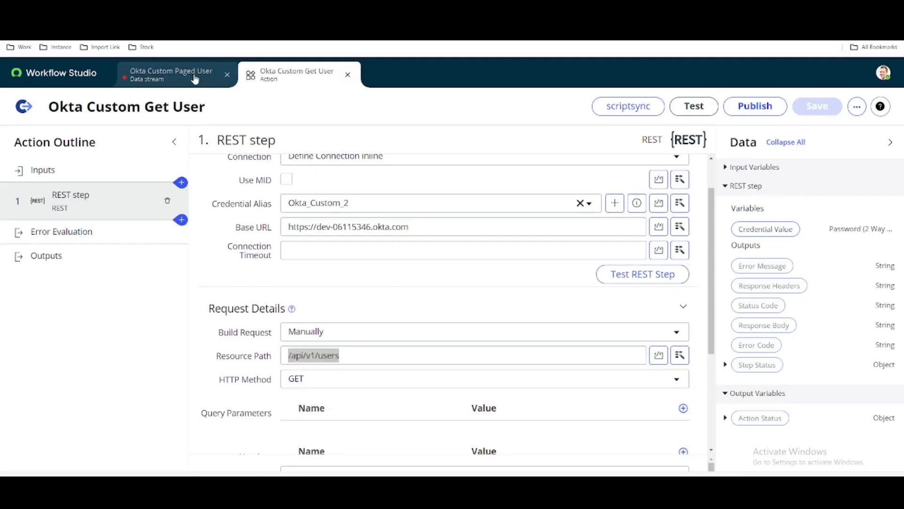
click(319, 388)
key(ctrl+v)
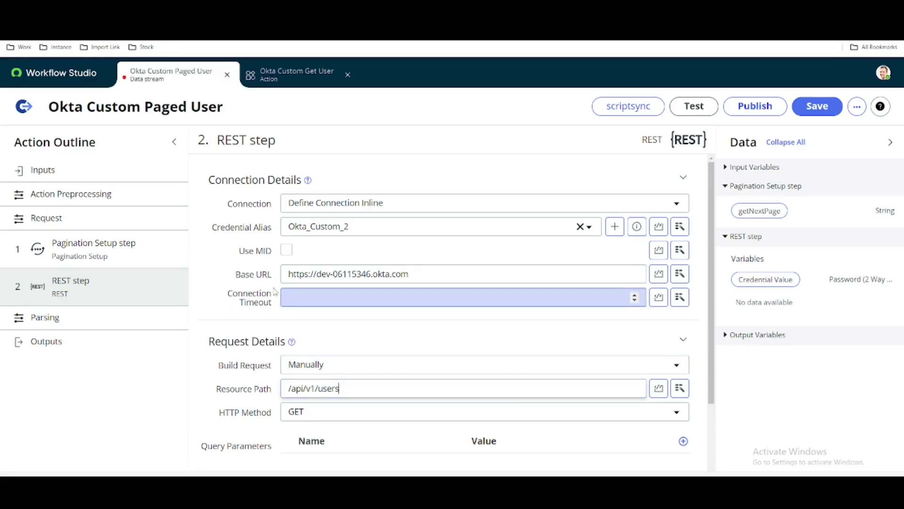
Step: Compare the query parameters and headers of the Get User action's REST step with those of the data stream's REST step
click(279, 73)
scroll(263, 303, down, 1)
scroll(263, 303, down, 3)
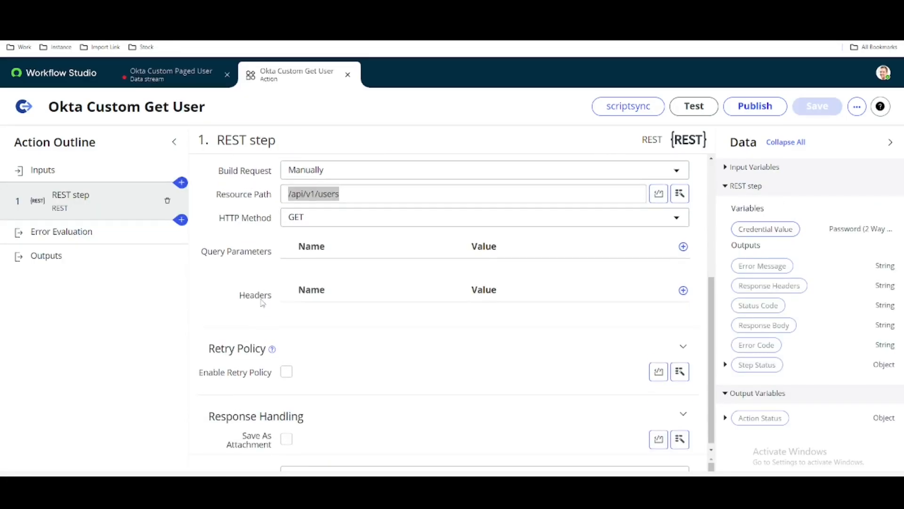
click(177, 71)
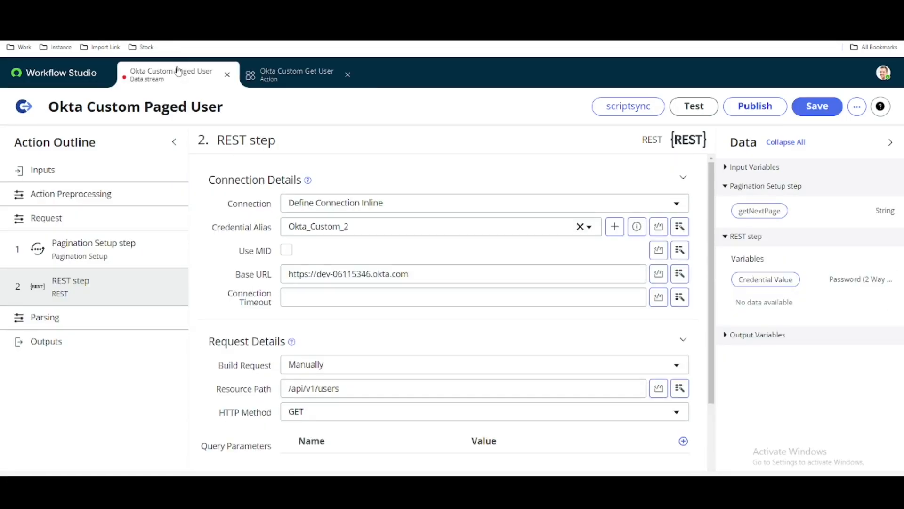
scroll(267, 330, down, 2)
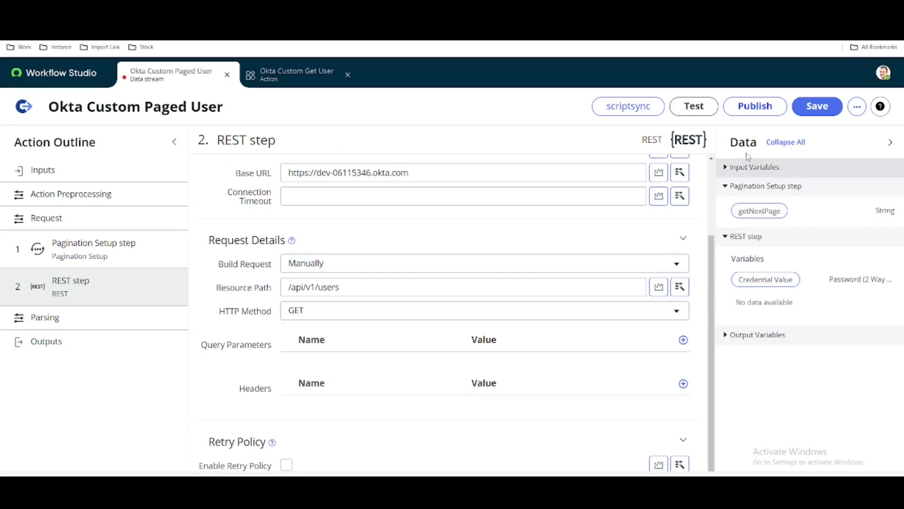
Step: Save the Okta Custom Paged User data stream, run its test, and close the test dialog
click(810, 114)
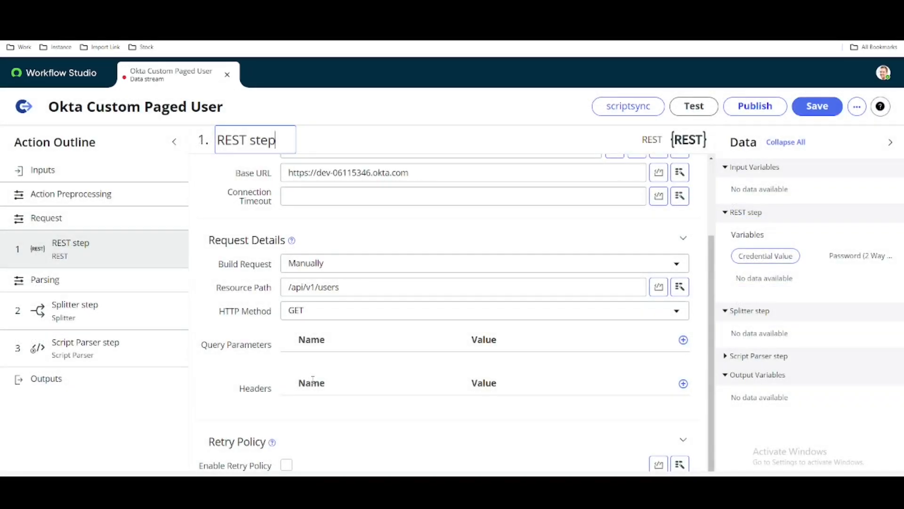
click(705, 109)
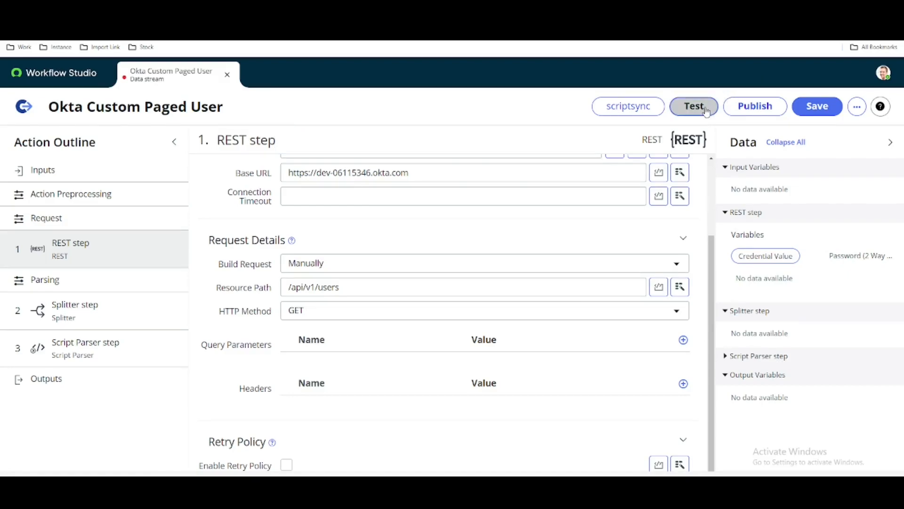
click(676, 292)
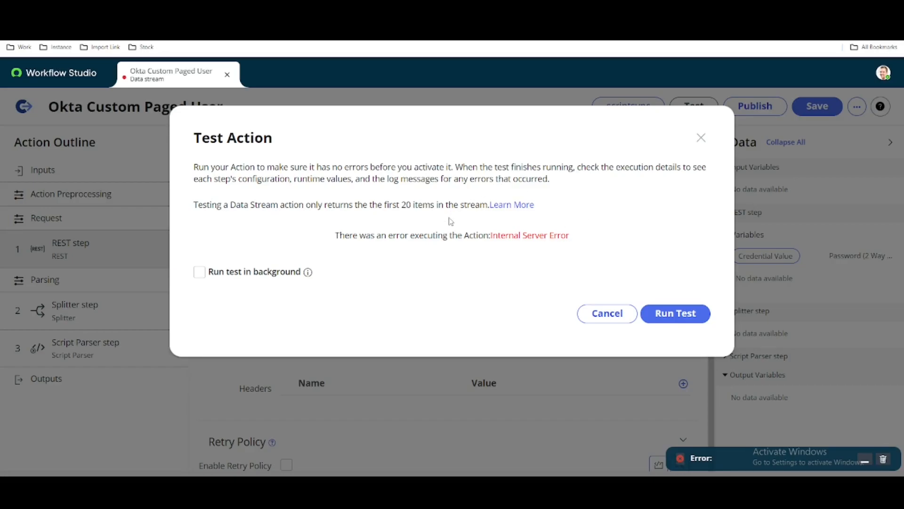
click(702, 138)
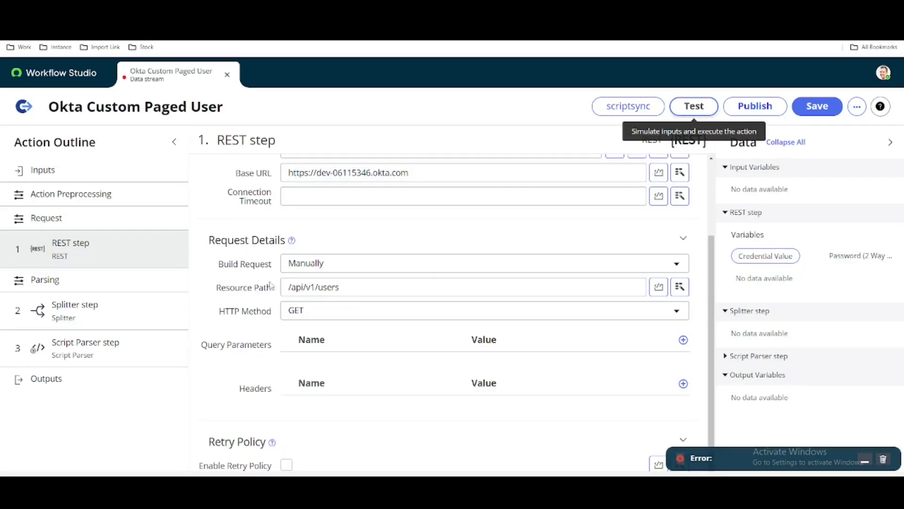
Step: Review the Splitter and Script Parser steps, and examine the user fields in the Okta response body in Postman
click(88, 321)
click(77, 356)
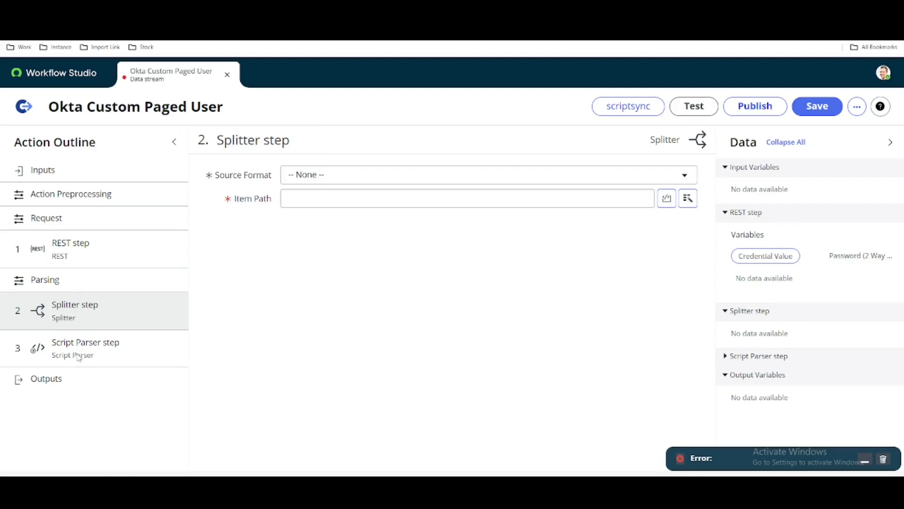
click(62, 385)
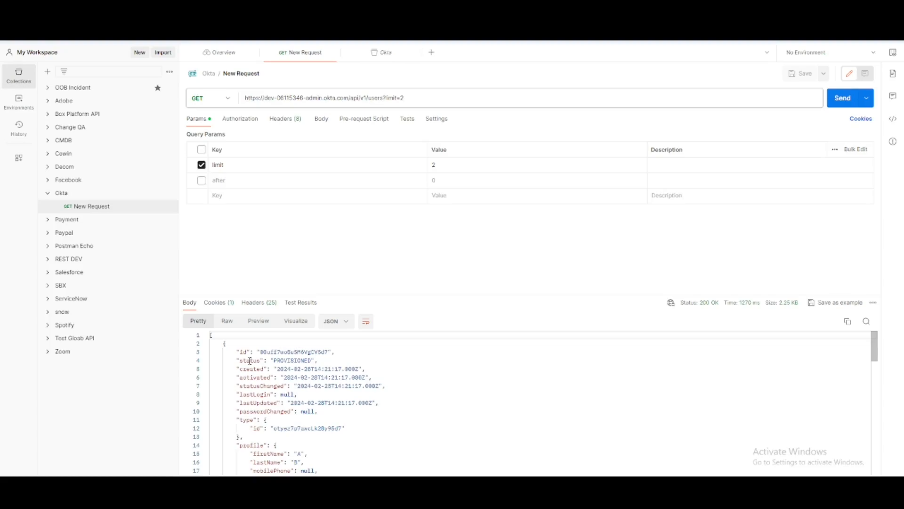
scroll(270, 401, down, 1)
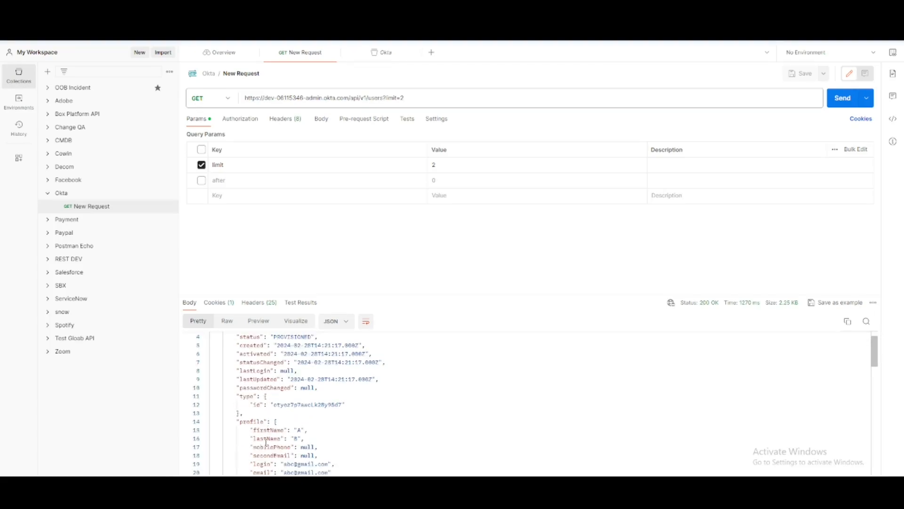
scroll(272, 386, up, 1)
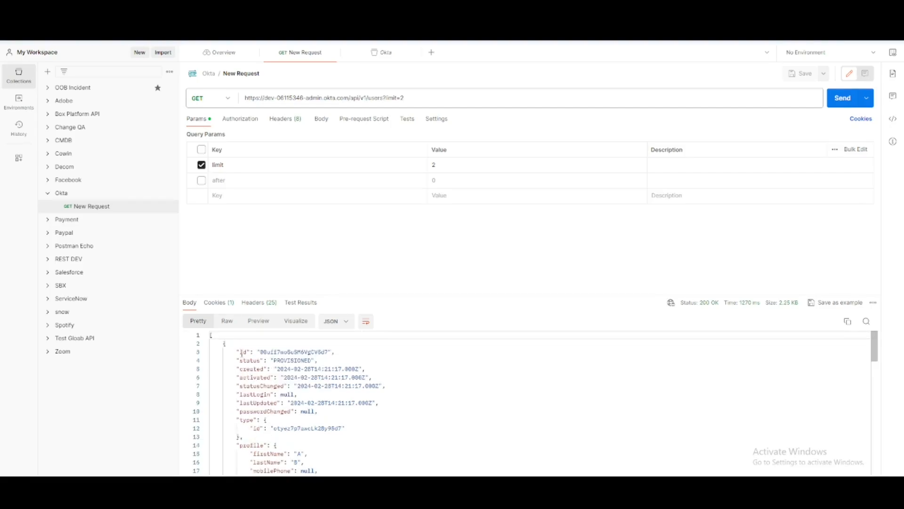
scroll(265, 407, down, 1)
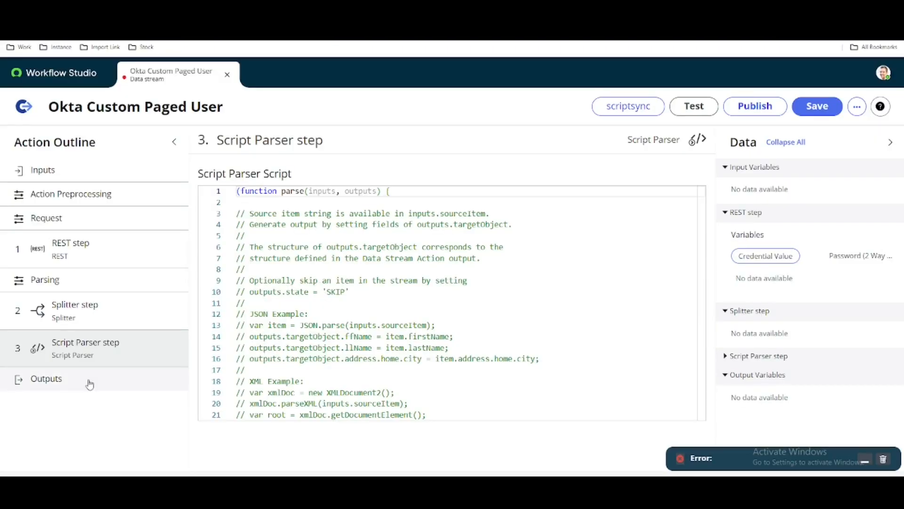
Step: In Workflow Studio, create an action output for the data stream, try the Array.Object type, and set its type to Object
click(90, 384)
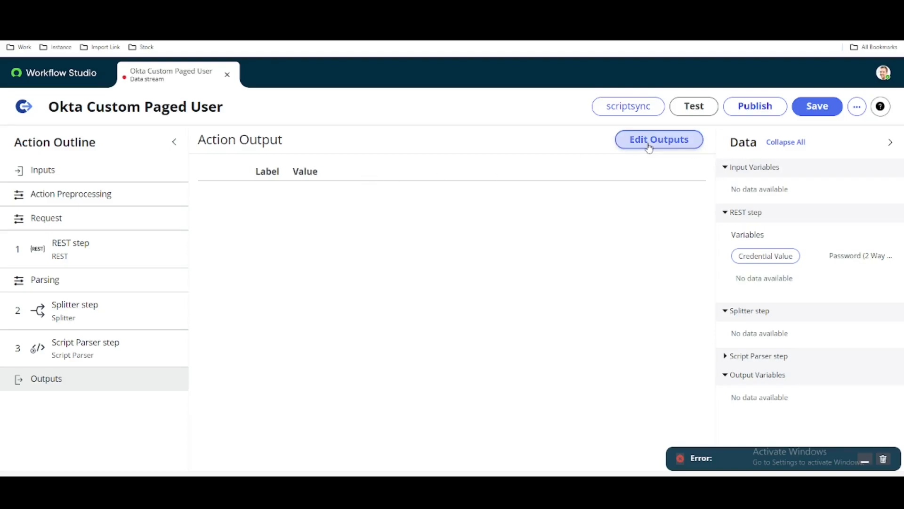
click(648, 146)
click(547, 146)
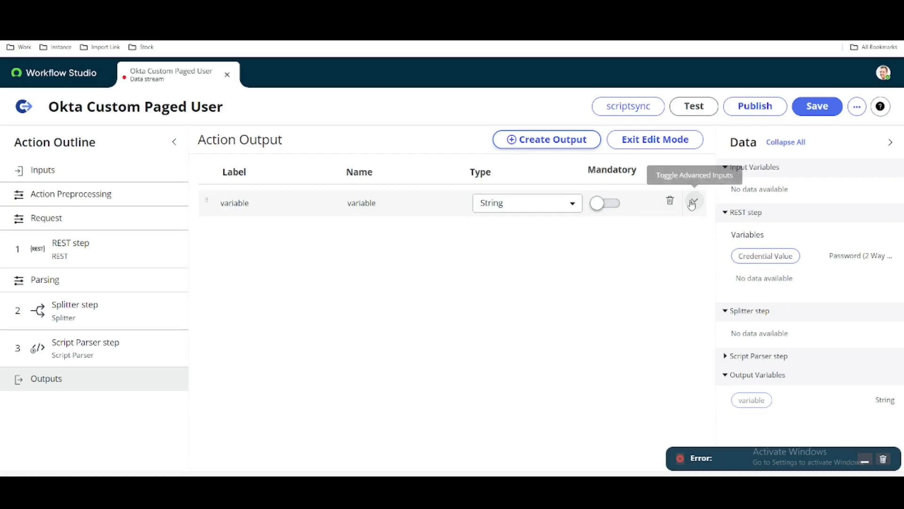
click(505, 203)
text(obj)
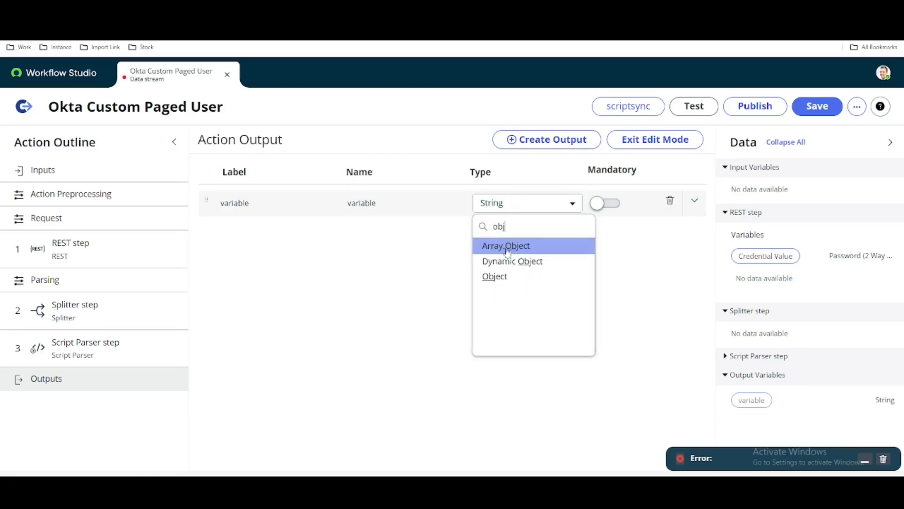
click(508, 248)
click(541, 207)
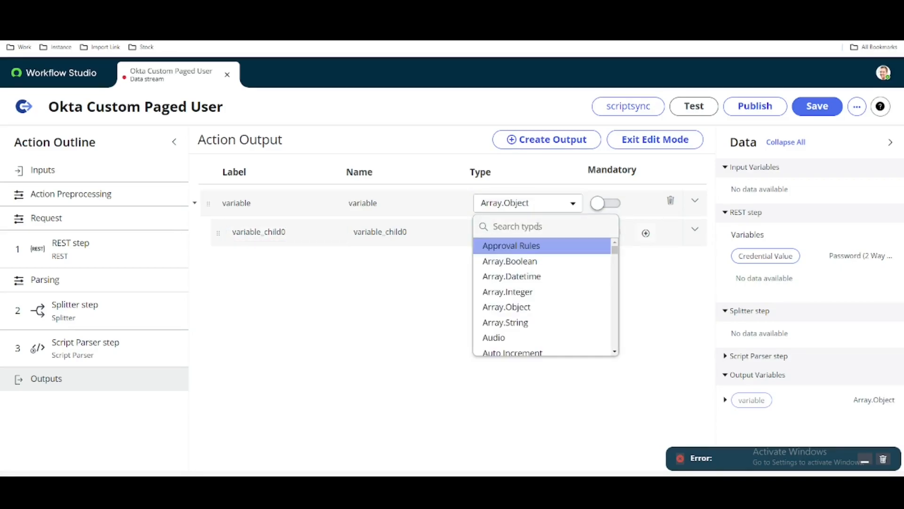
text(obj)
click(512, 276)
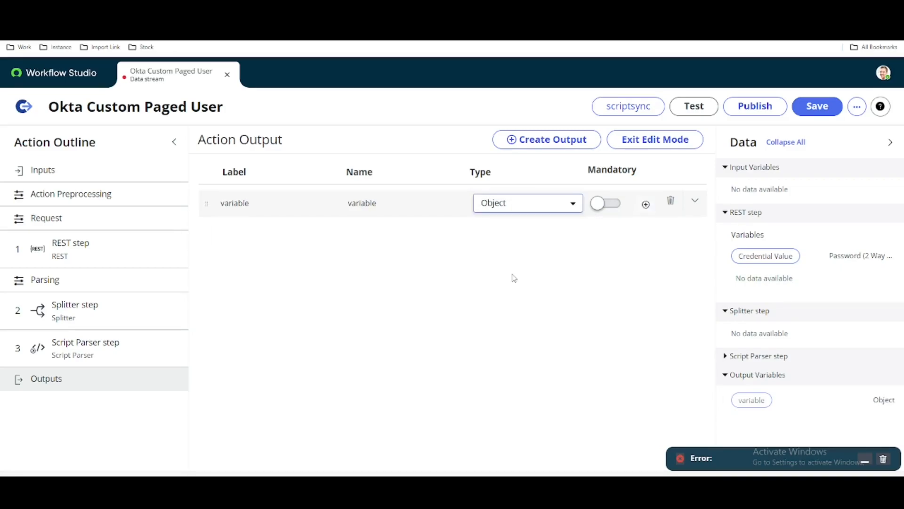
Step: Add two string child fields to the output object, labelled First Name and Last Name
click(646, 204)
click(316, 227)
drag(316, 228, 185, 232)
text(F)
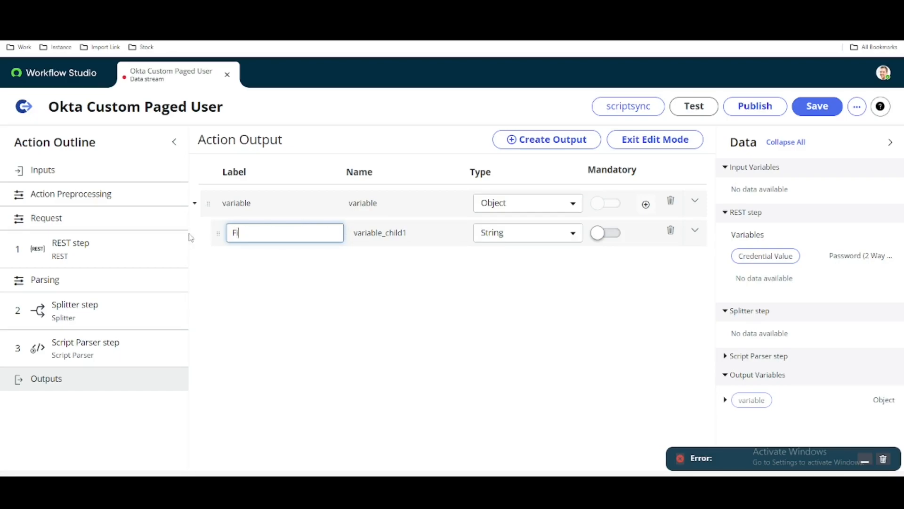
text(irst Name)
click(260, 281)
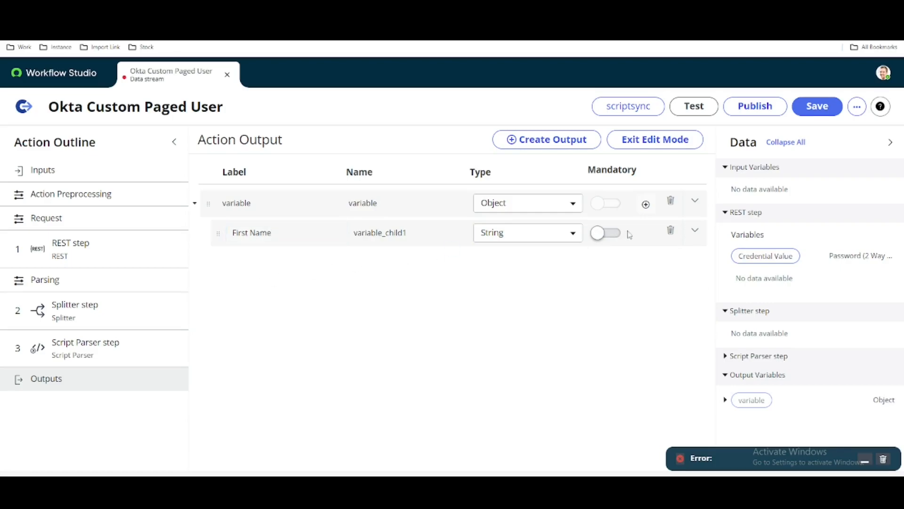
click(646, 203)
key(ctrl+a)
text(Last name)
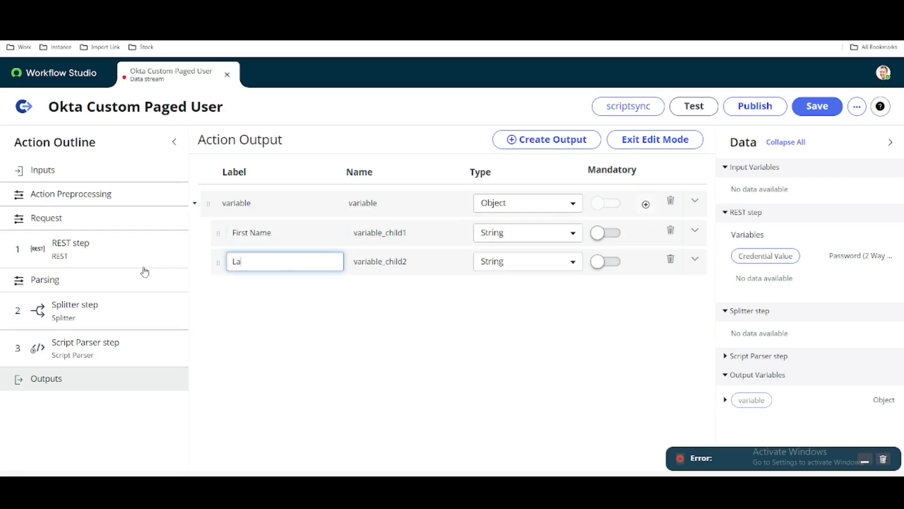
Step: Add two more string child fields to the output object, labelled Status and ID
click(646, 204)
key(ctrl+a)
text(St)
click(646, 204)
key(ctrl+a)
text(ID)
Step: Set the internal name of the First Name output field to first_name
click(417, 232)
key(ctrl+a)
text(first)
key(ctrl+z)
text(first?)
key(BackSpace)
text(_name)
Step: Set the internal names of the Last Name, Status and ID output fields to last_name, status and id
double_click(408, 261)
text(last_name)
double_click(409, 291)
text(status)
double_click(408, 320)
text(id)
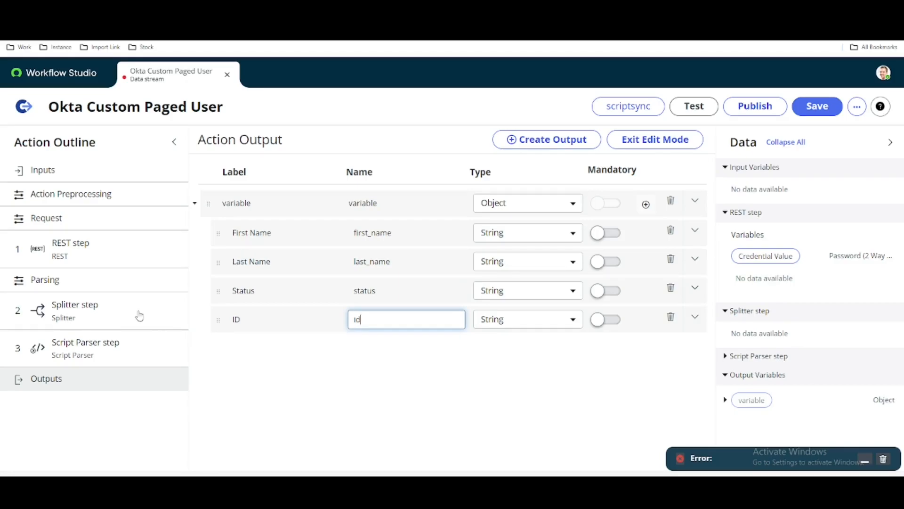
Step: Set the Splitter step's source format to JSON and item path to $, checking the root array of the Okta response in Postman
click(101, 309)
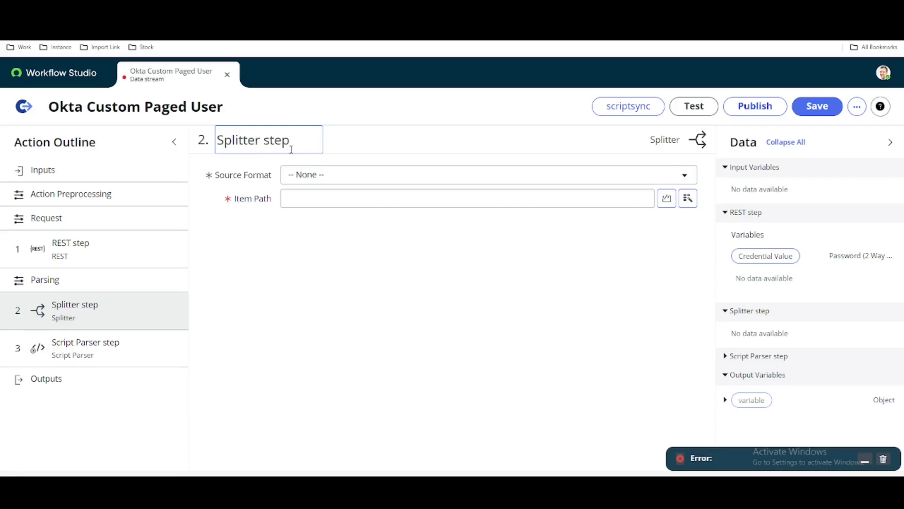
click(303, 176)
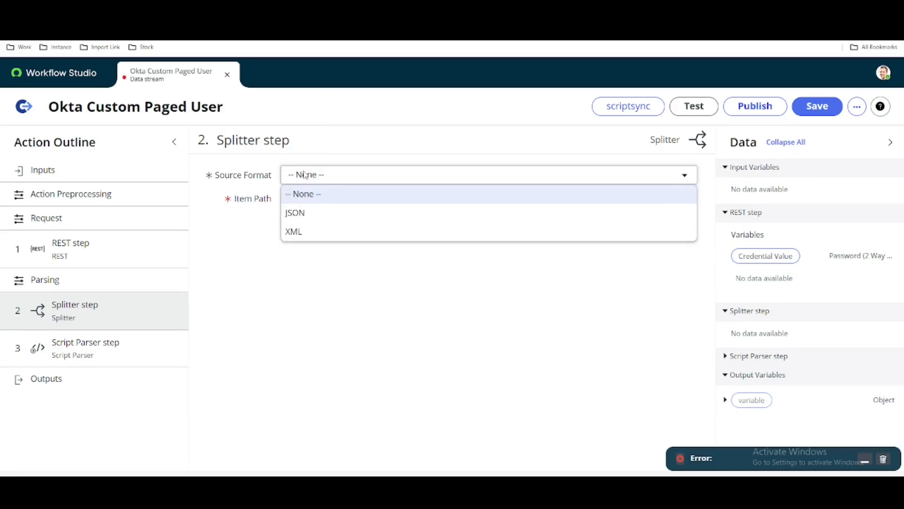
click(304, 215)
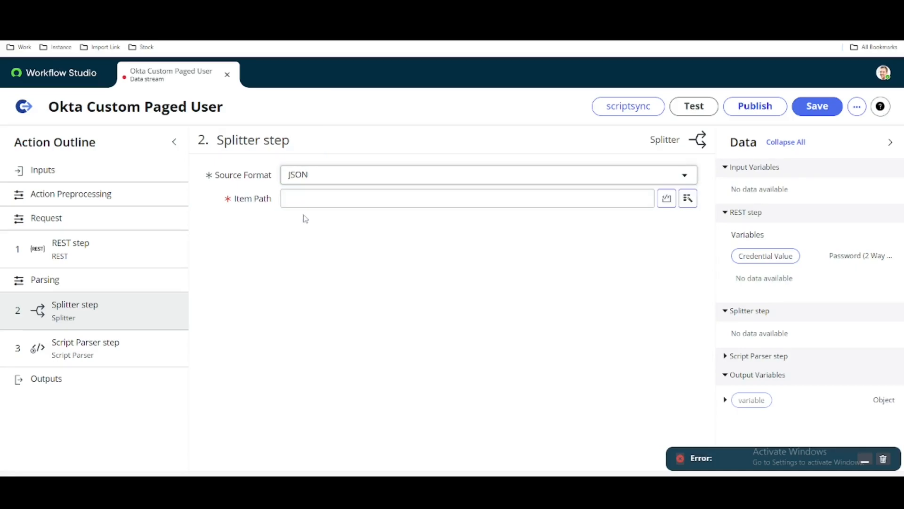
click(347, 200)
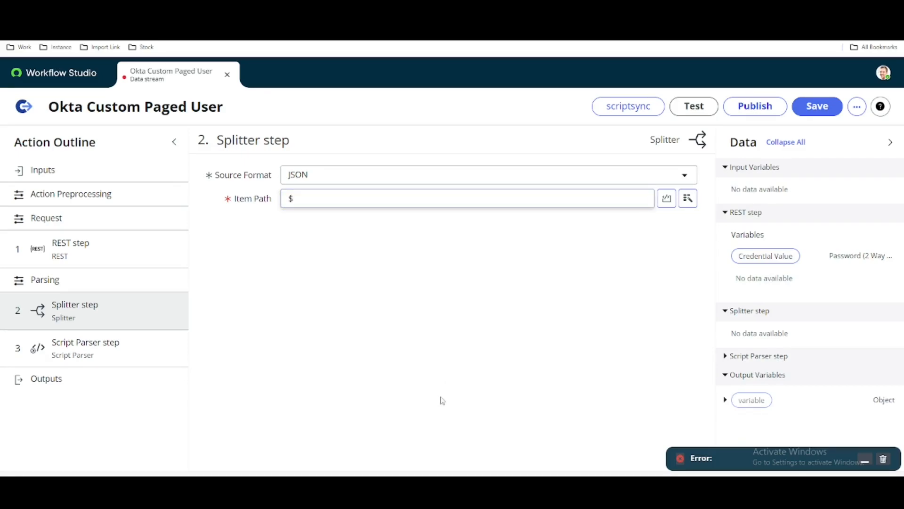
key(alt+Tab)
scroll(289, 360, up, 1)
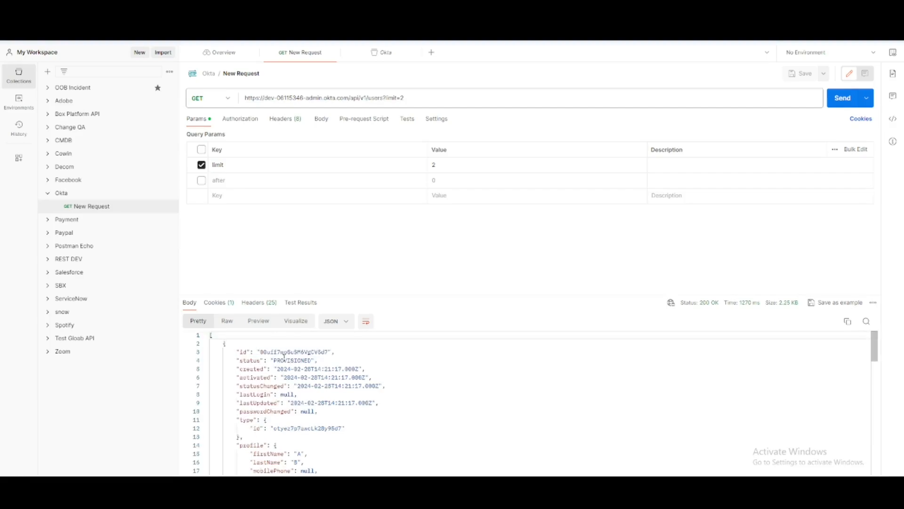
click(215, 336)
click(293, 494)
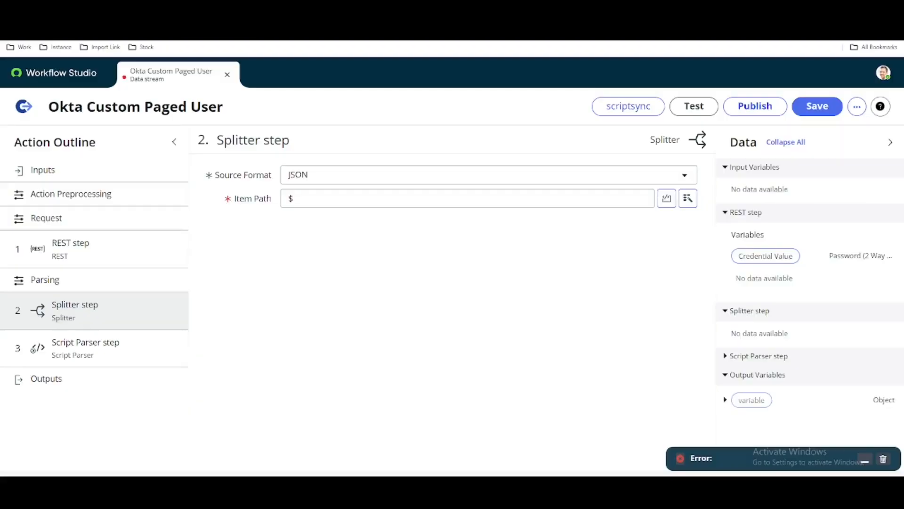
Step: Uncomment the four JSON example code lines in the Script Parser step's script, from the item parsing to the city assignment
click(121, 347)
scroll(348, 276, down, 3)
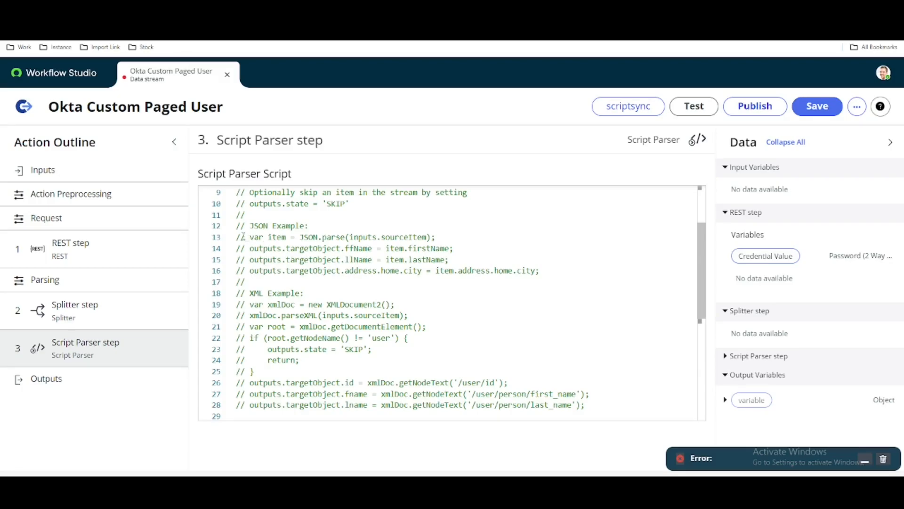
drag(237, 234, 547, 273)
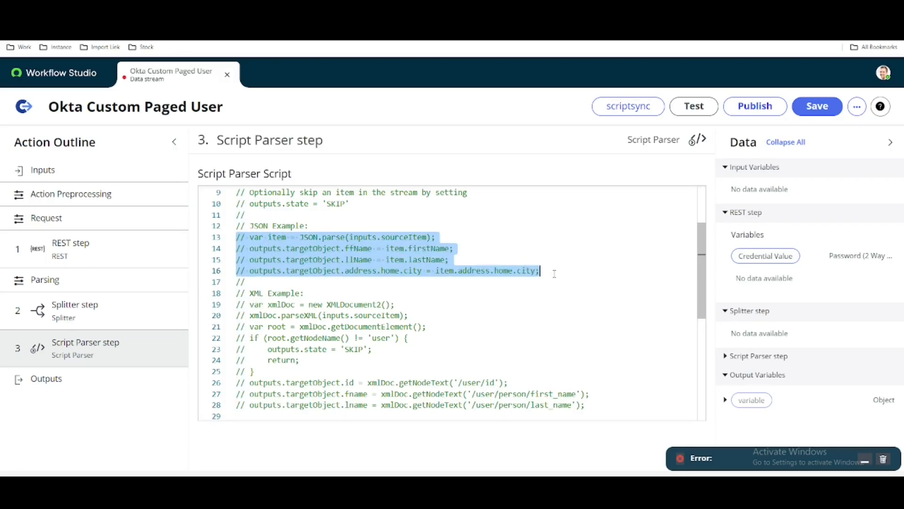
scroll(565, 285, up, 3)
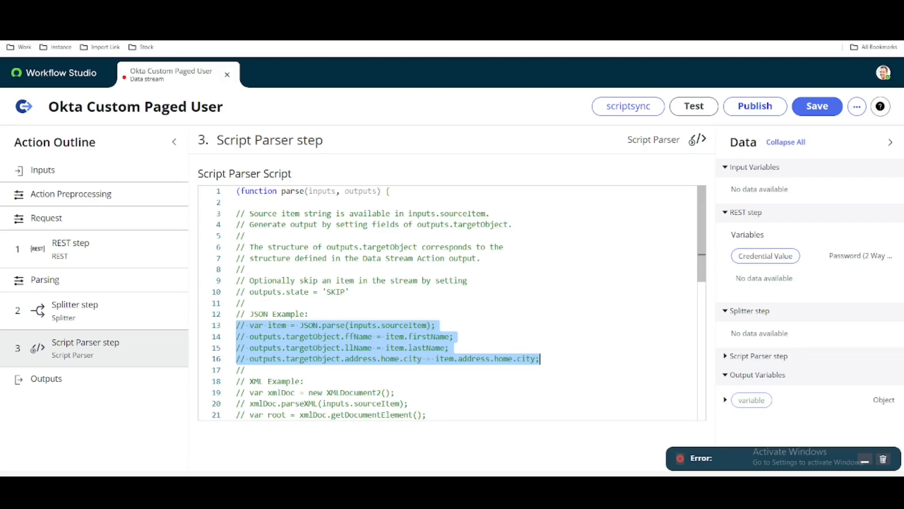
click(250, 325)
key(BackSpace)
key(BackSpace)
key(BackSpace)
click(250, 336)
key(BackSpace)
key(BackSpace)
key(BackSpace)
click(250, 347)
key(BackSpace)
key(BackSpace)
key(BackSpace)
click(251, 358)
key(BackSpace)
key(BackSpace)
key(BackSpace)
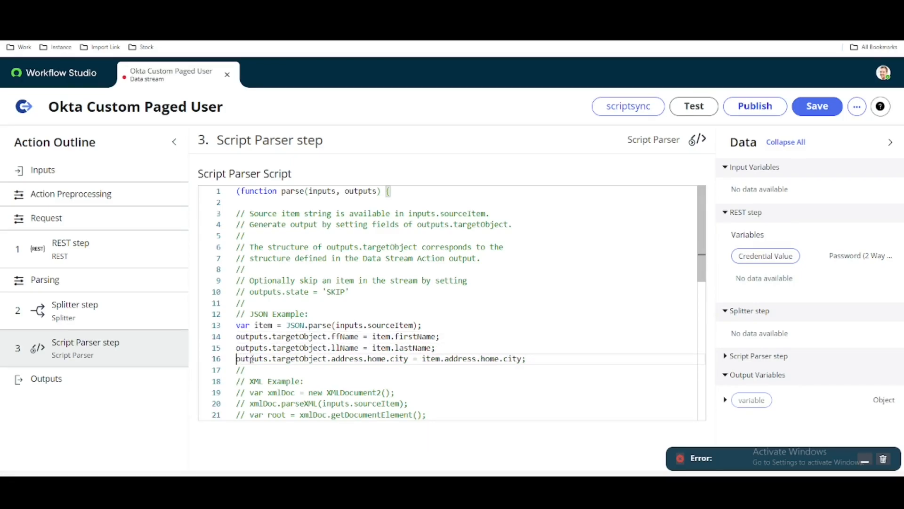
Step: Replace ffName with the output field name first_name in the Script Parser's first targetObject assignment
double_click(389, 325)
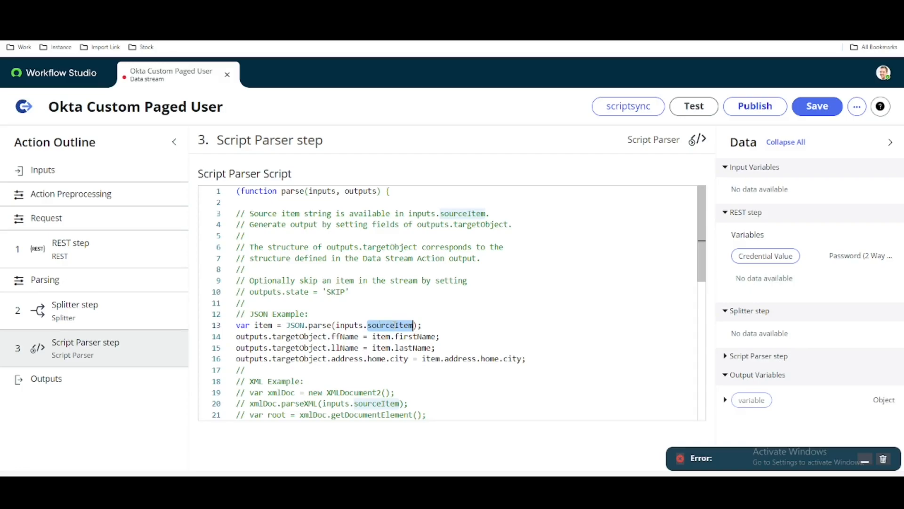
click(109, 328)
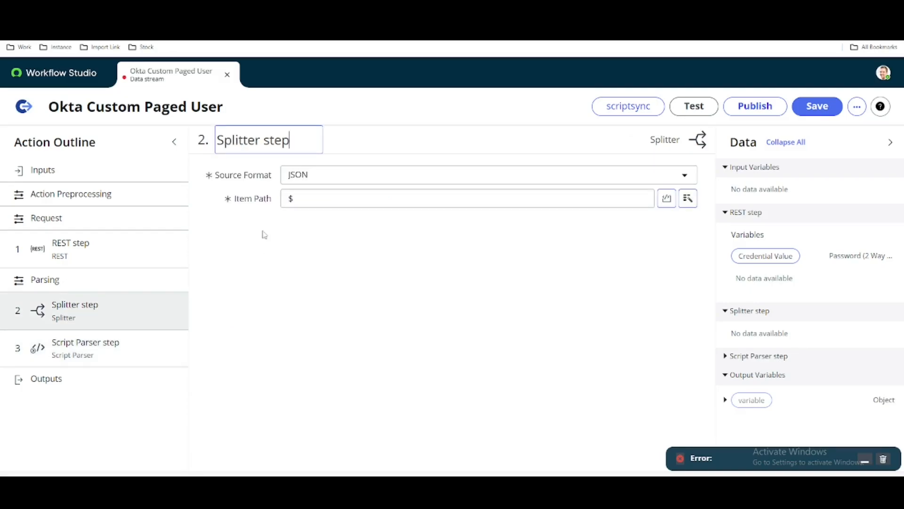
click(84, 354)
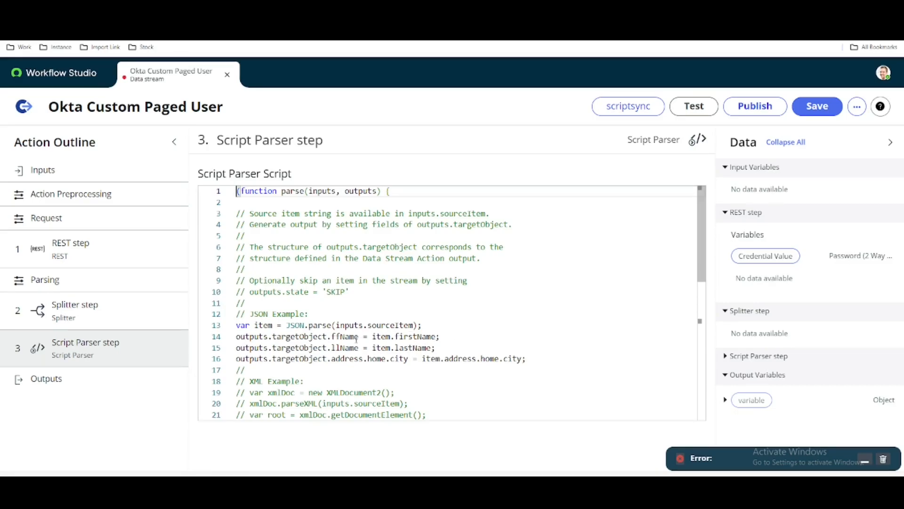
double_click(343, 337)
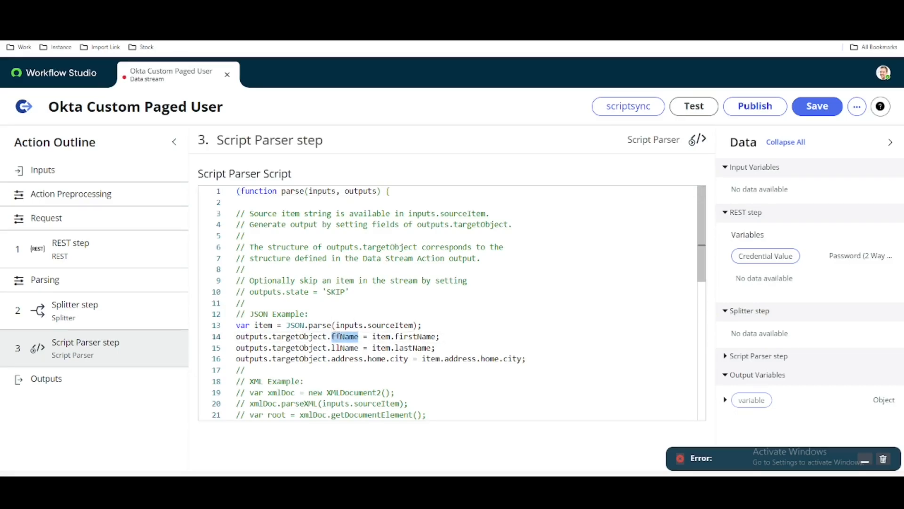
click(89, 380)
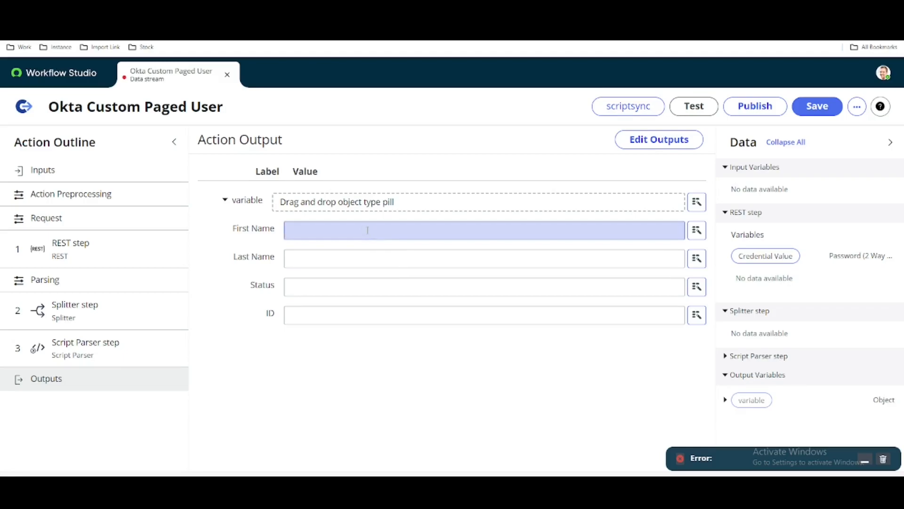
click(678, 139)
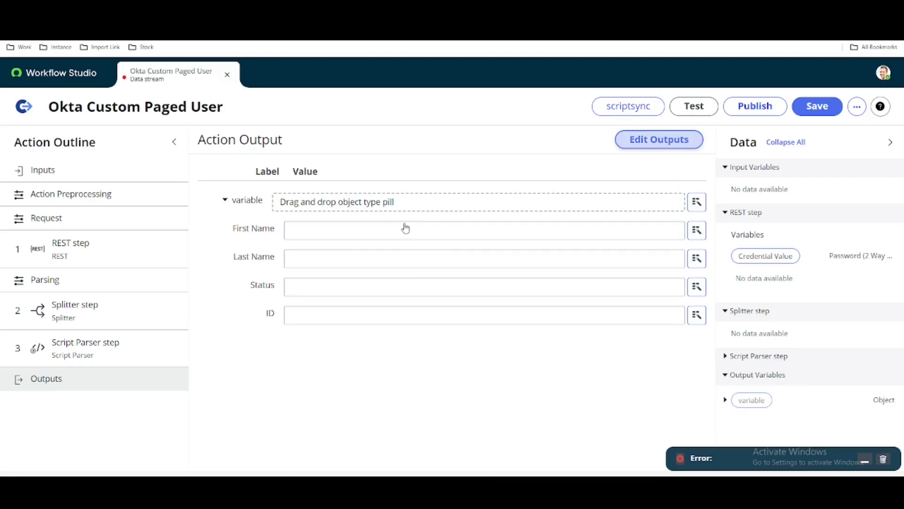
click(411, 233)
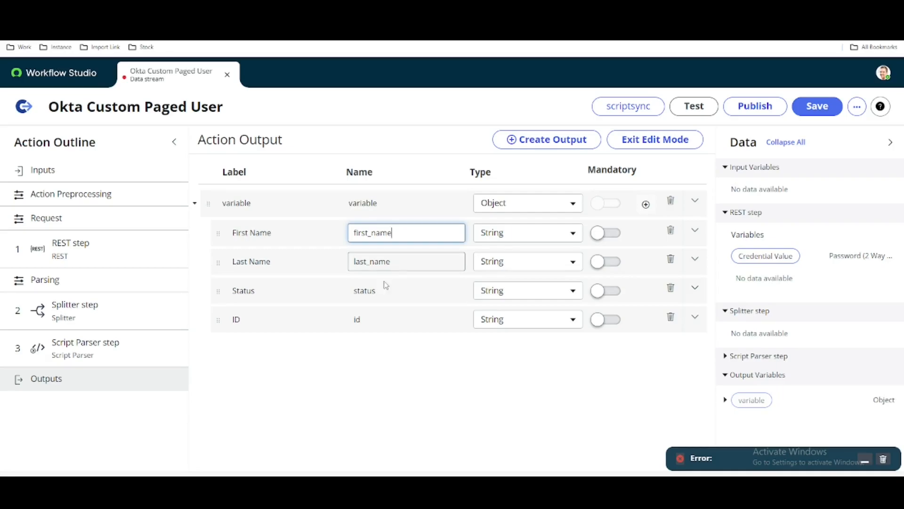
drag(398, 233, 343, 234)
key(ctrl+c)
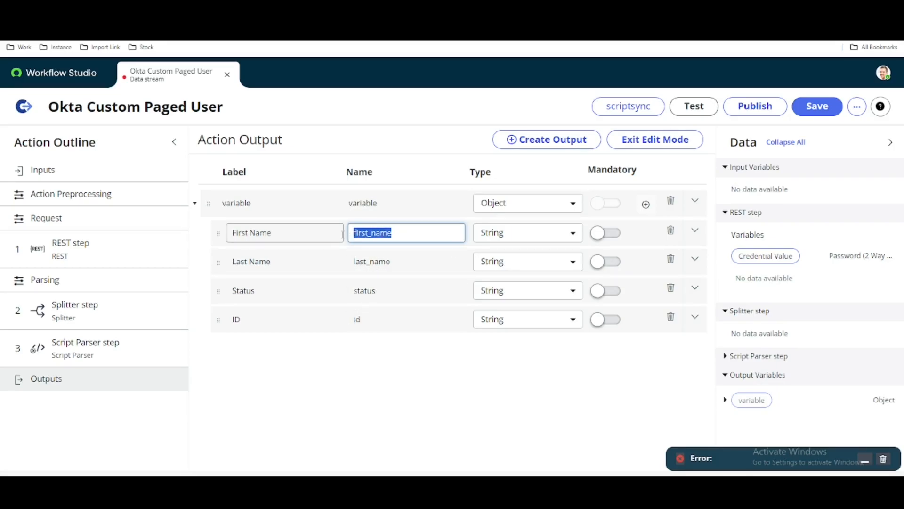
click(122, 348)
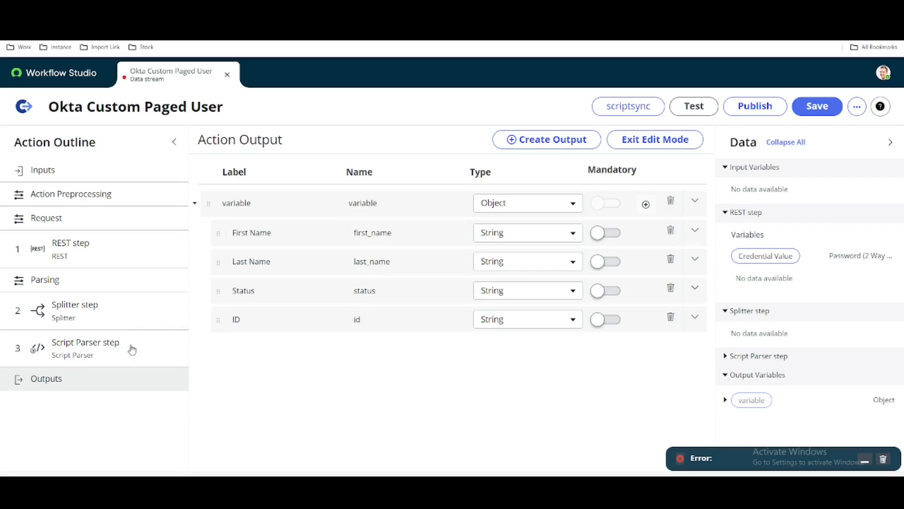
double_click(349, 337)
key(ctrl+v)
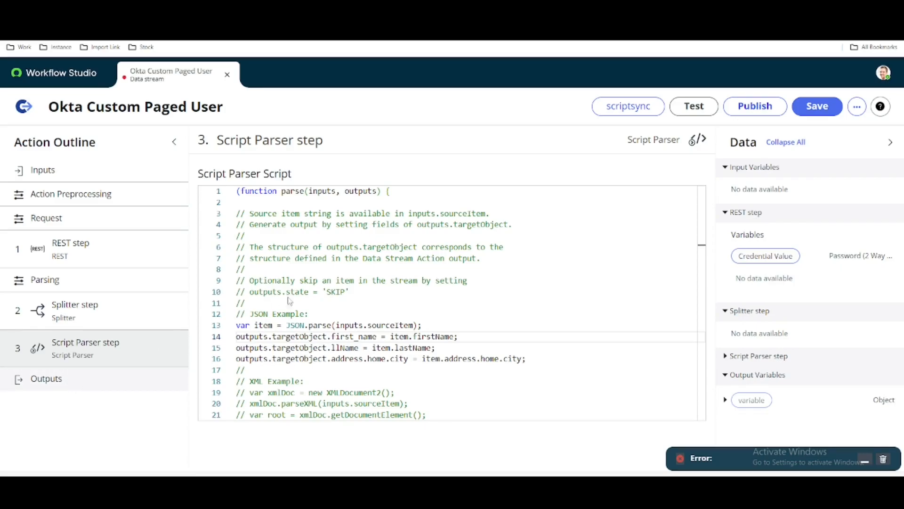
Step: Replace llName with the output field name last_name in the Script Parser's second targetObject assignment
click(70, 380)
click(659, 139)
double_click(377, 261)
key(ctrl+c)
click(122, 335)
double_click(346, 348)
key(ctrl+v)
Step: Change the address.home.city target property to status, then duplicate that assignment below it with id as the target property
drag(334, 358, 408, 359)
text(status)
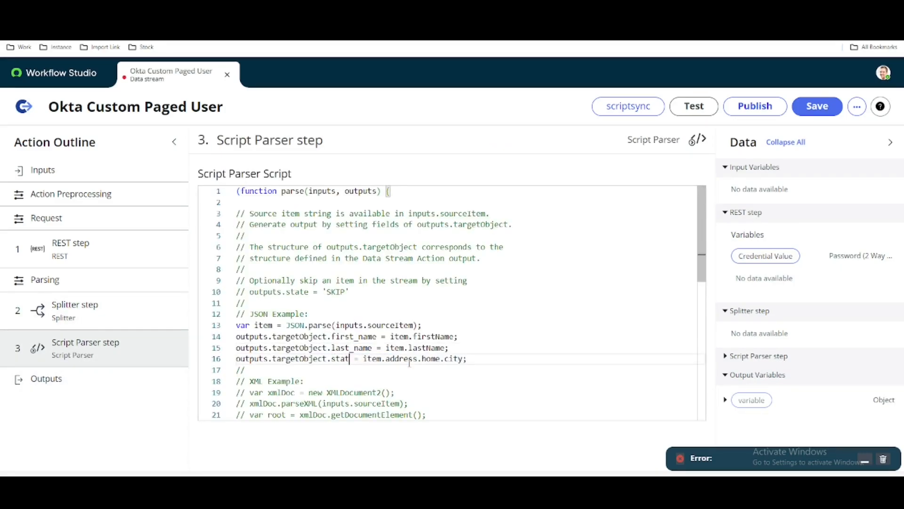
drag(476, 359, 228, 364)
key(ctrl+c)
click(476, 359)
key(Return)
key(ctrl+v)
double_click(342, 370)
key(BackSpace)
text(id)
click(426, 391)
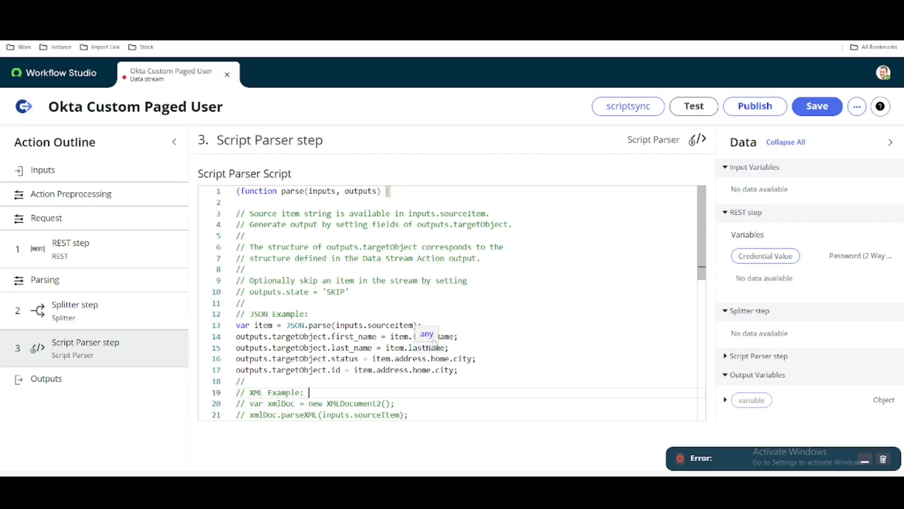
Step: Map first_name to item.profile.firstName in the parser script, using the key names from the Okta response in Postman
click(95, 315)
click(99, 354)
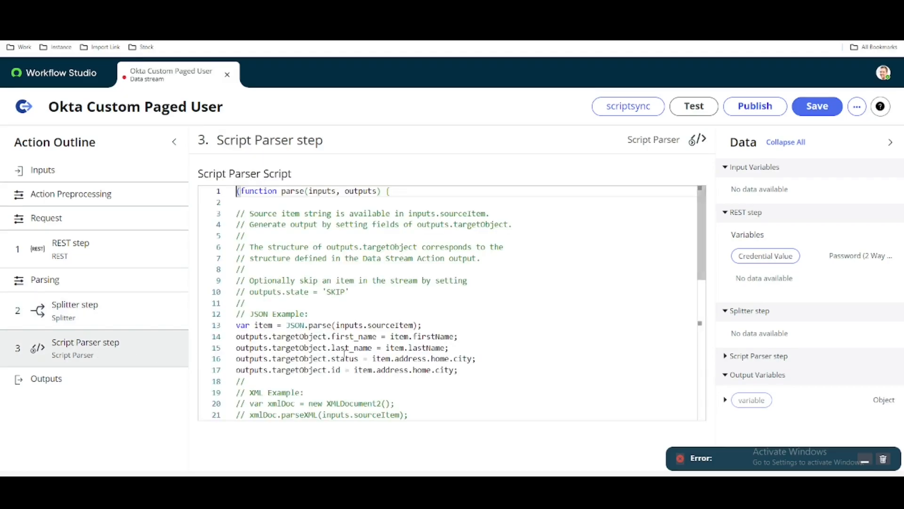
double_click(437, 336)
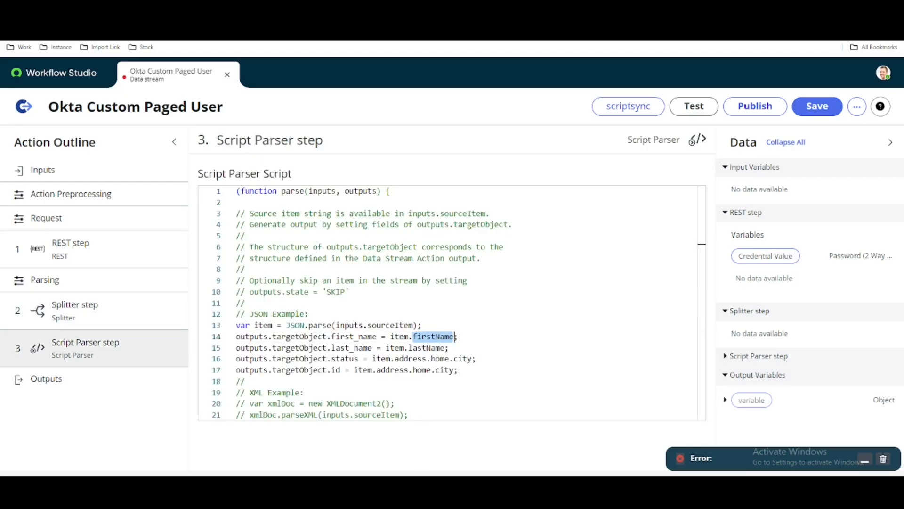
click(422, 487)
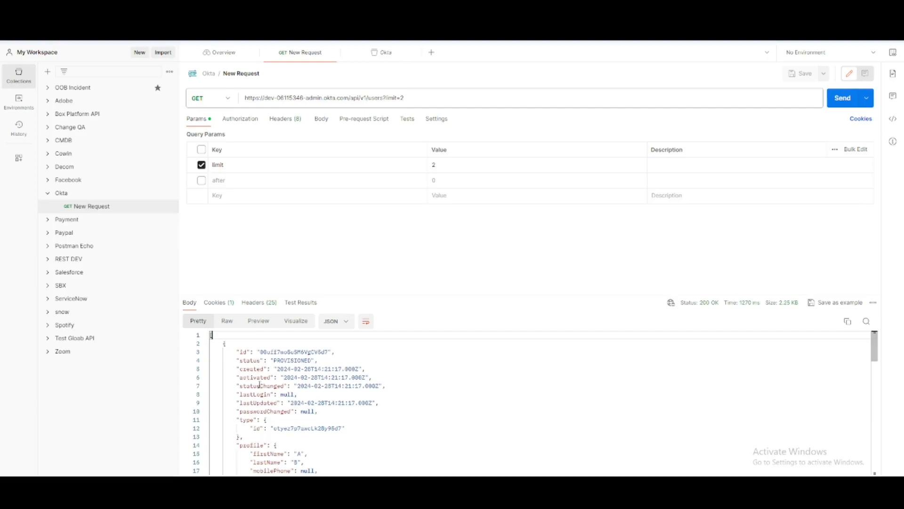
scroll(255, 430, down, 1)
double_click(252, 420)
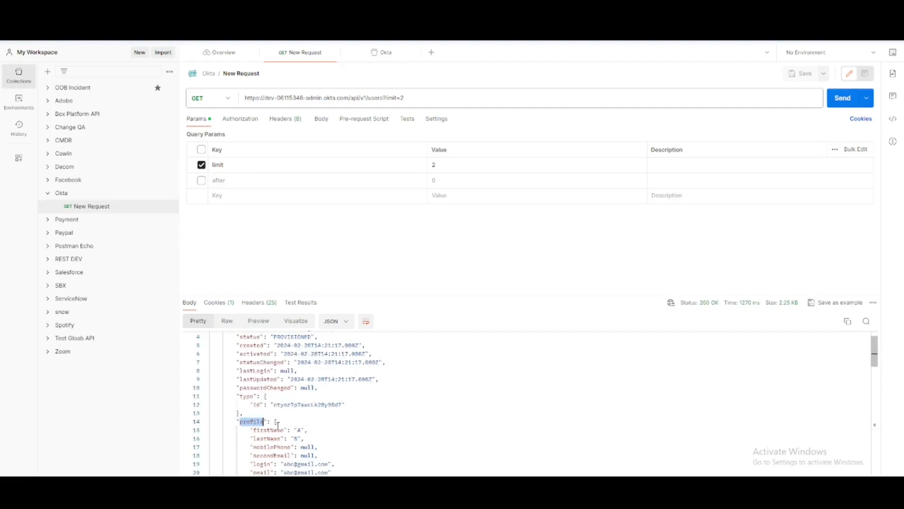
key(alt+Tab)
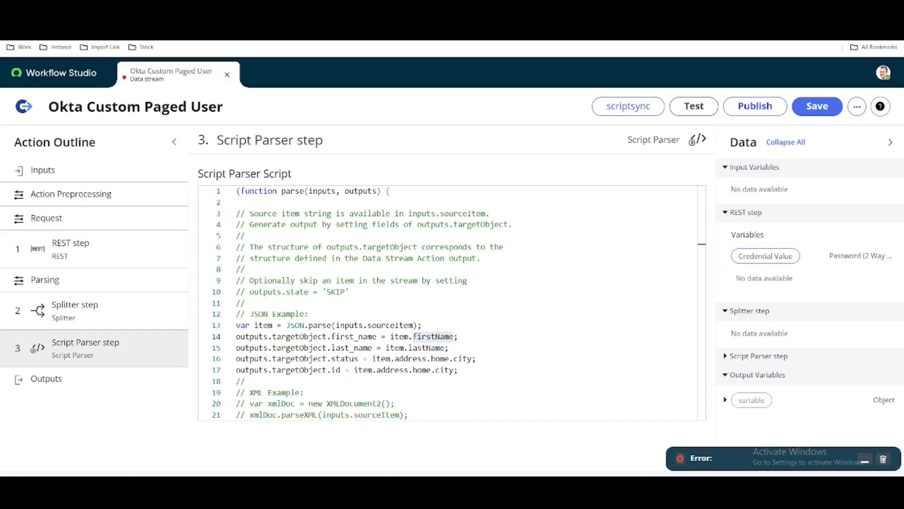
key(ctrl+v)
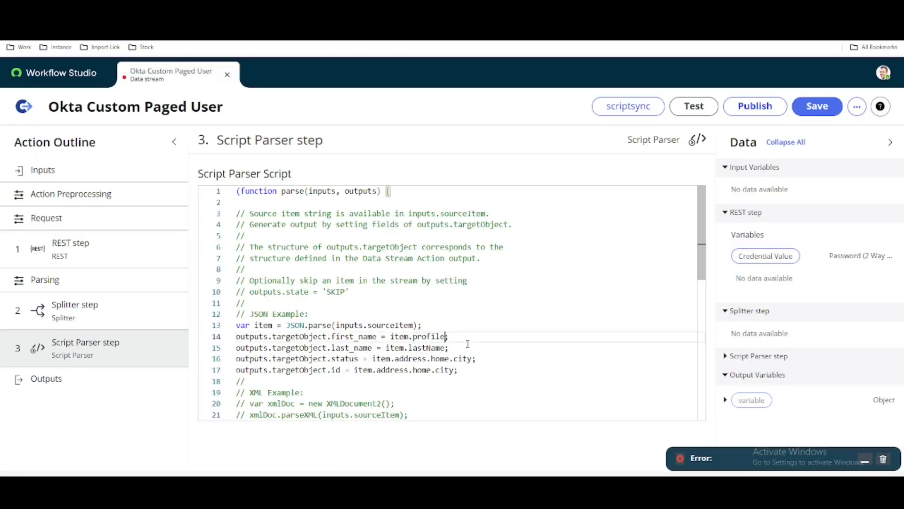
key(alt+Tab)
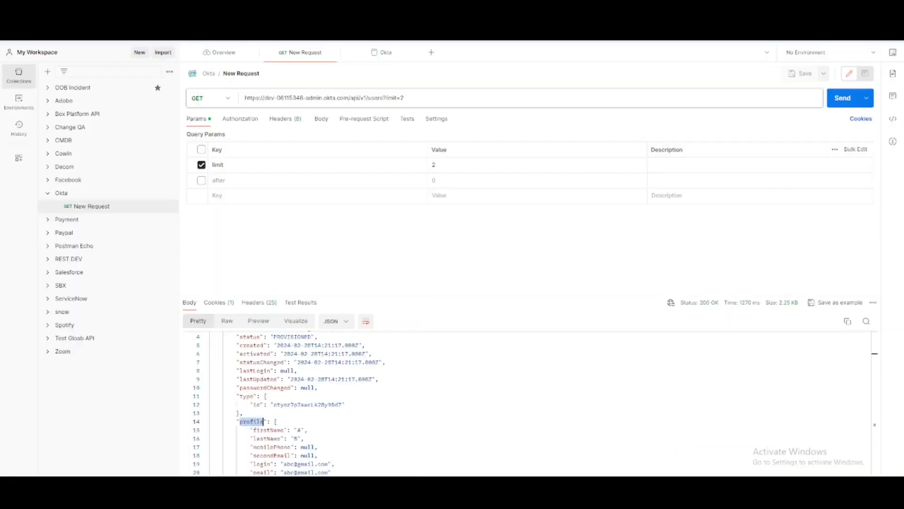
drag(257, 430, 284, 430)
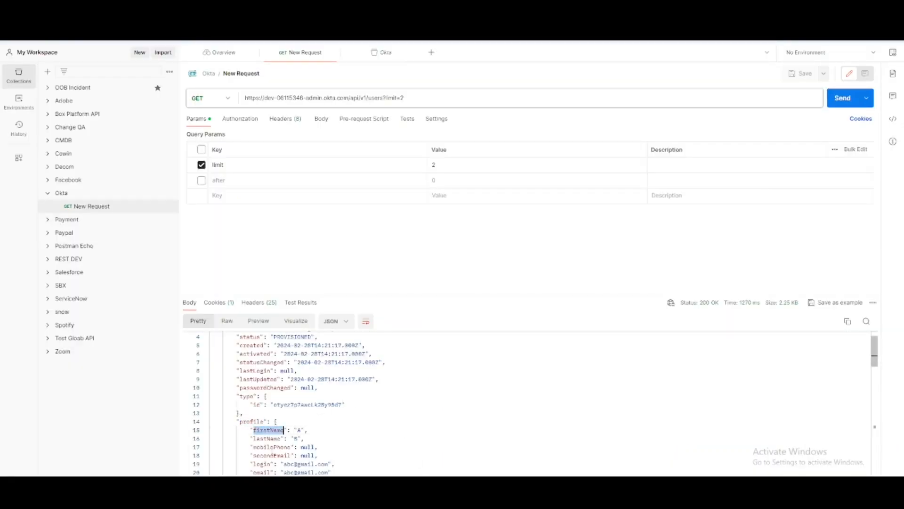
key(alt+Tab)
text(.)
key(ctrl+v)
Step: Map last_name to item.profile.lastName in the parser script, taking the lastName key from the Okta response in Postman
drag(503, 338, 391, 338)
drag(450, 347, 386, 348)
key(ctrl+v)
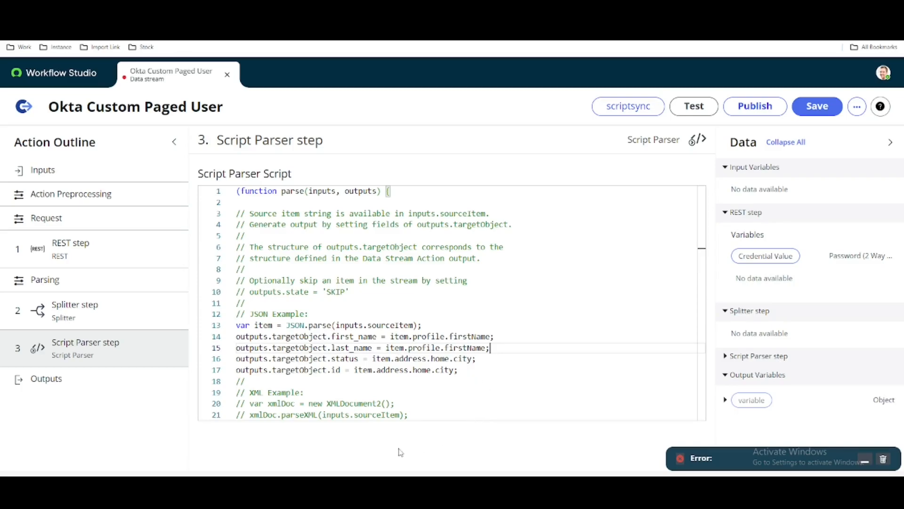
click(420, 447)
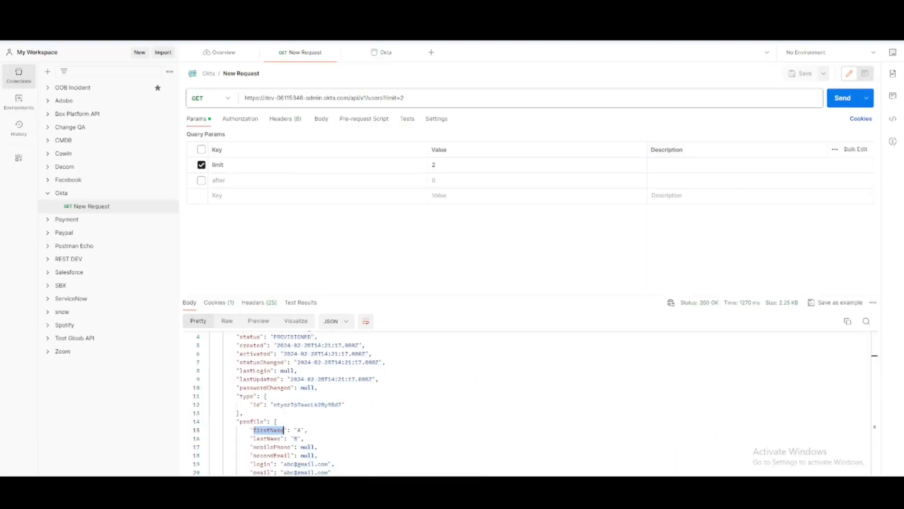
double_click(263, 439)
key(ctrl+c)
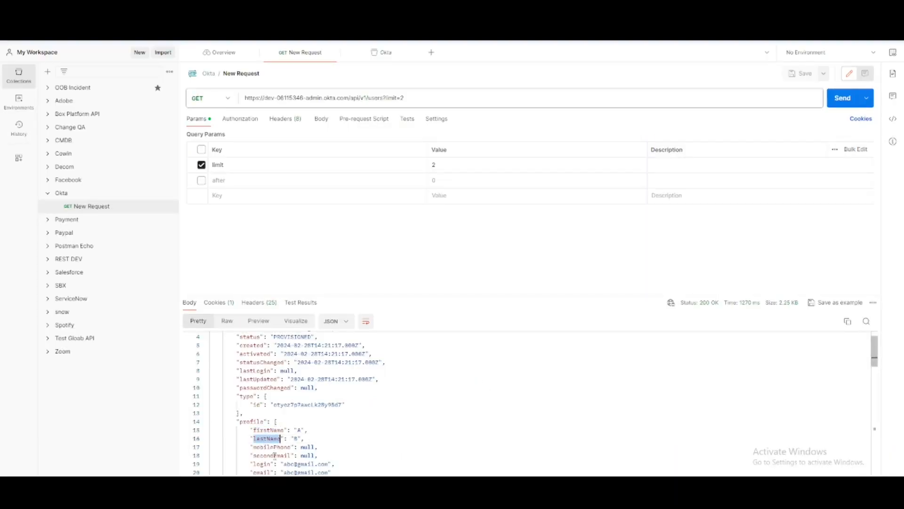
key(alt+Tab)
double_click(465, 347)
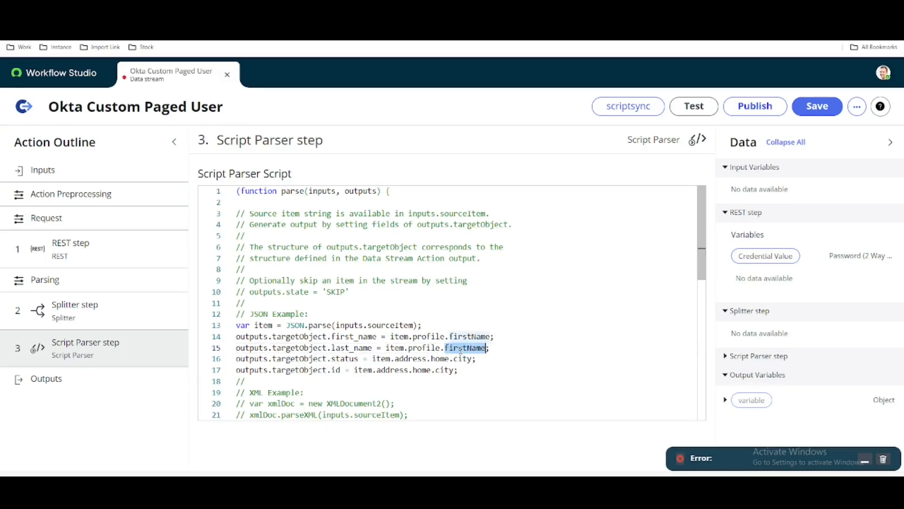
key(ctrl+v)
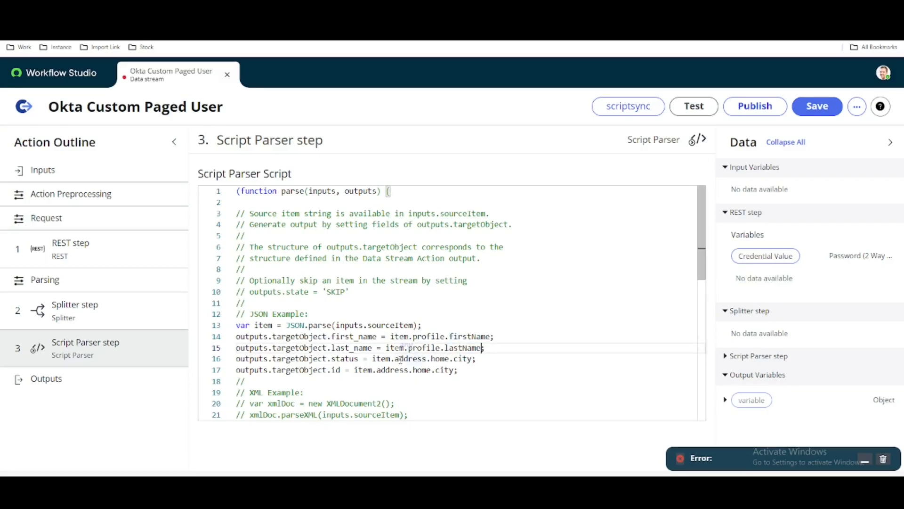
Step: Map status to item.status in the parser script, taking the status key from the Okta response in Postman
key(alt+Tab)
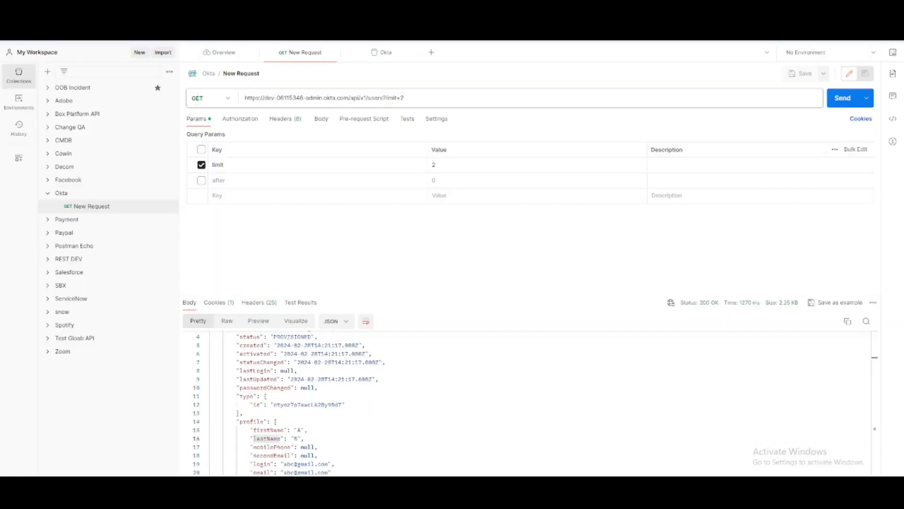
double_click(250, 360)
key(ctrl+c)
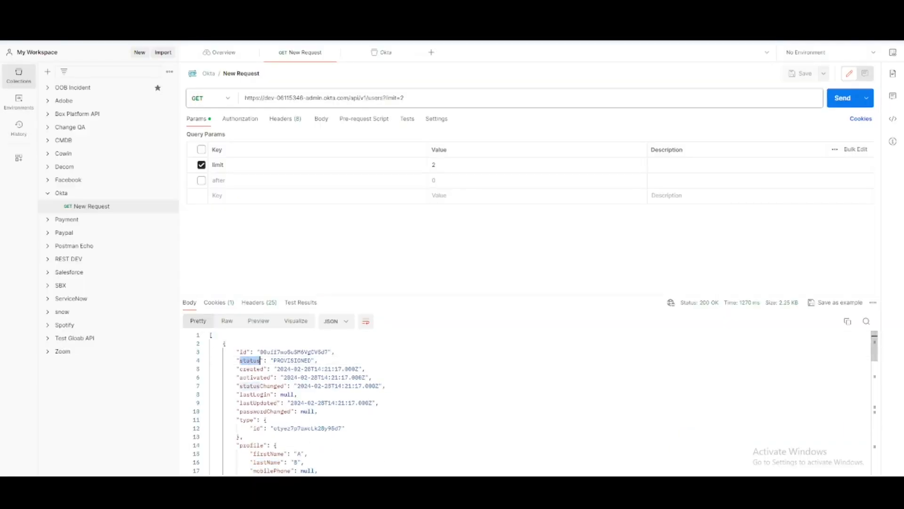
key(alt+Tab)
drag(473, 358, 394, 359)
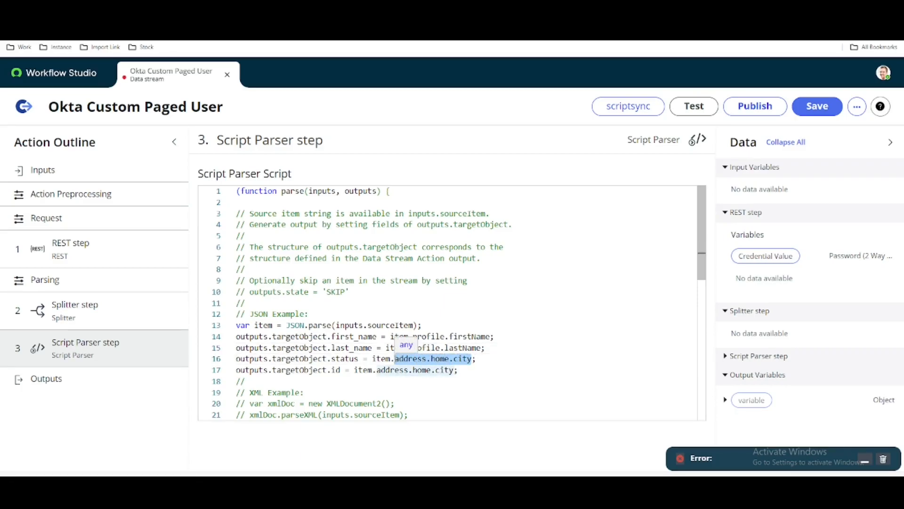
key(ctrl+v)
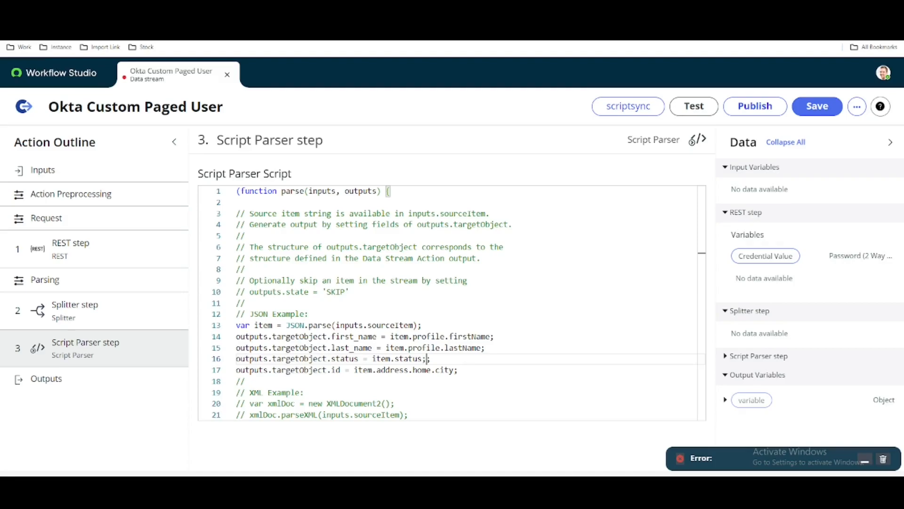
Step: Map id to item.id in the parser script, taking the top-level id key from the Okta response in Postman
key(alt+Tab)
double_click(243, 351)
key(ctrl+c)
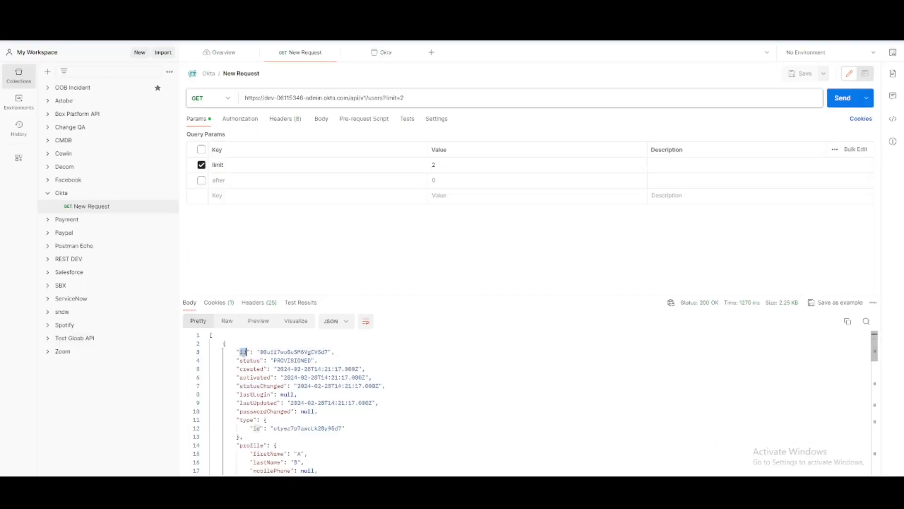
key(alt+Tab)
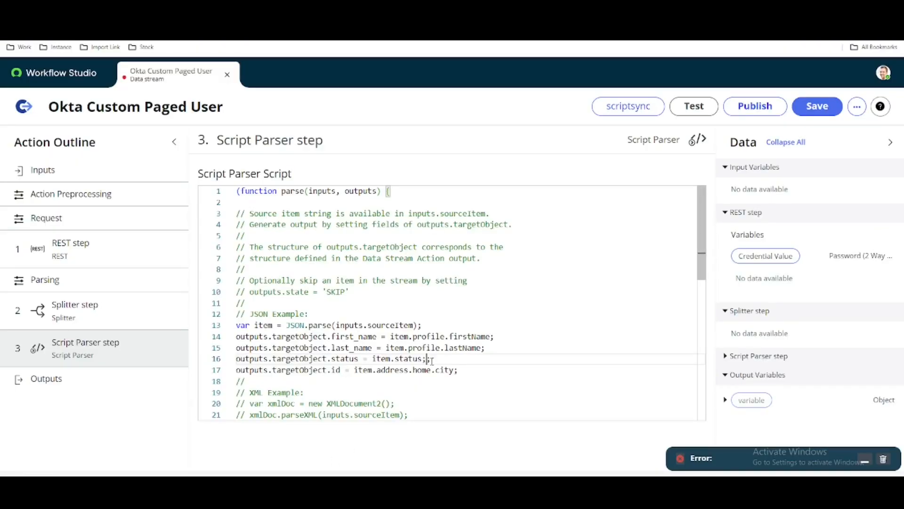
drag(455, 370, 378, 371)
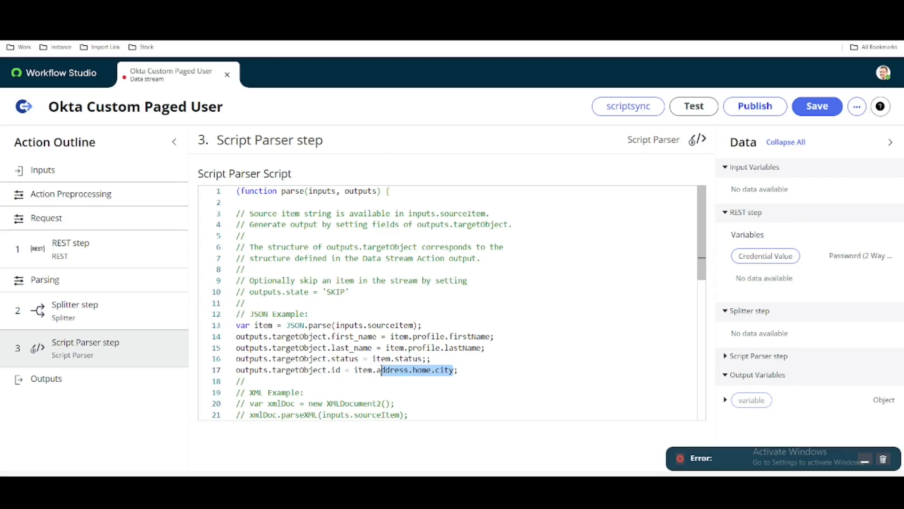
key(ctrl+v)
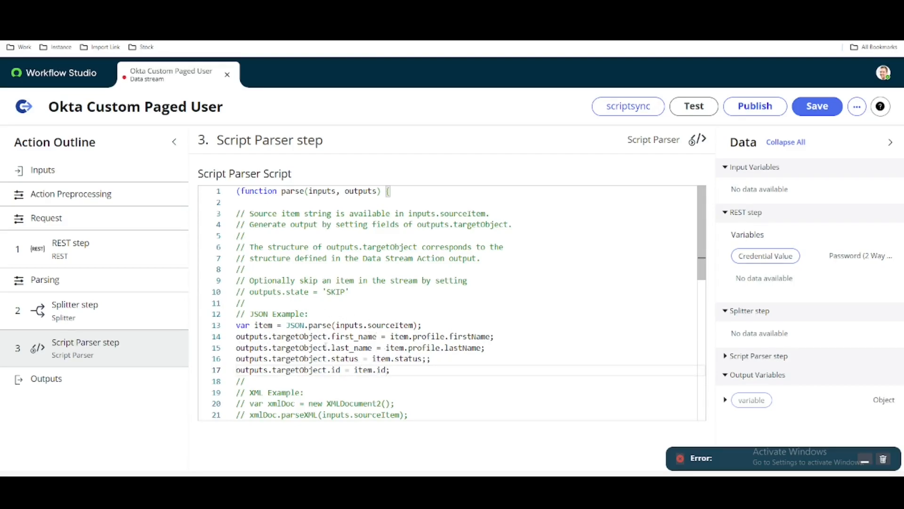
scroll(330, 345, down, 3)
scroll(331, 344, up, 3)
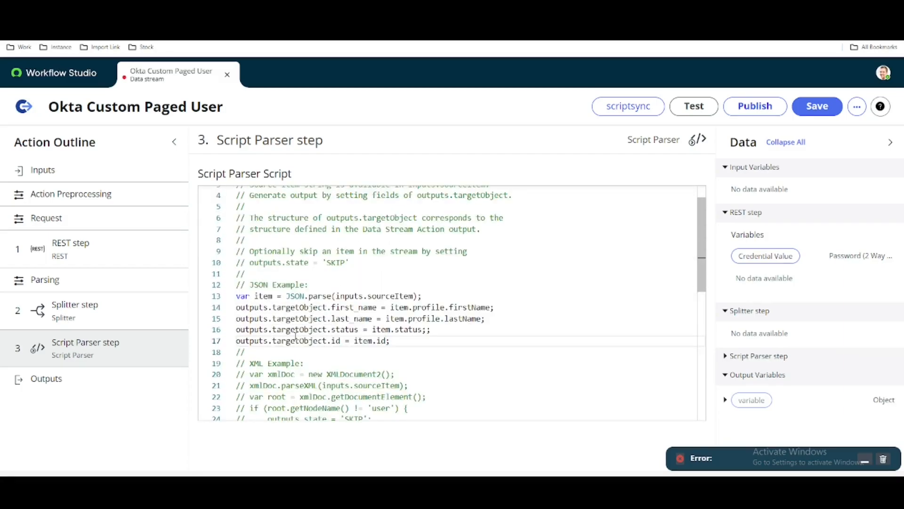
Step: Open the action outputs for editing to check their field names, and save the data stream
click(55, 382)
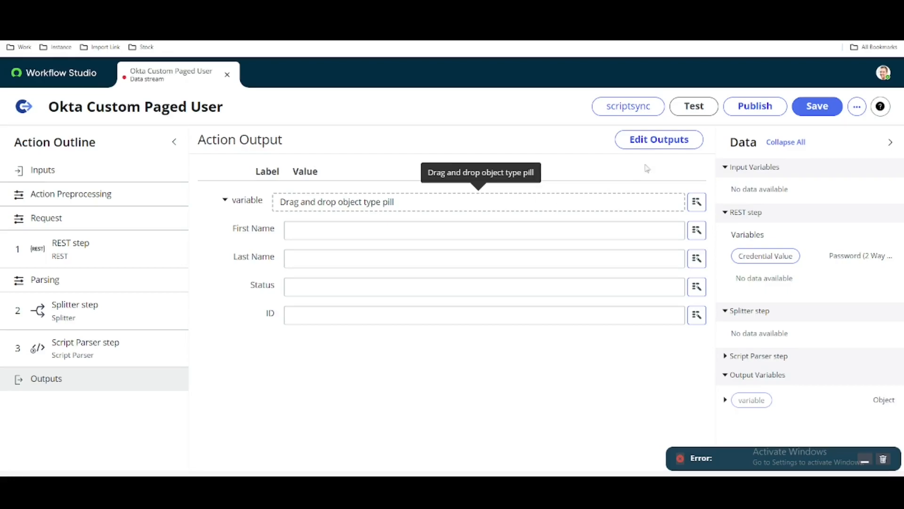
click(659, 139)
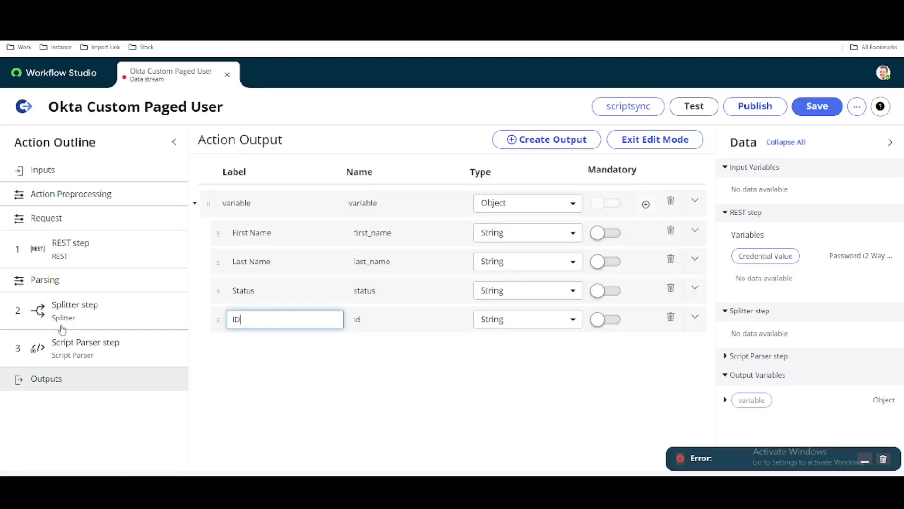
click(817, 108)
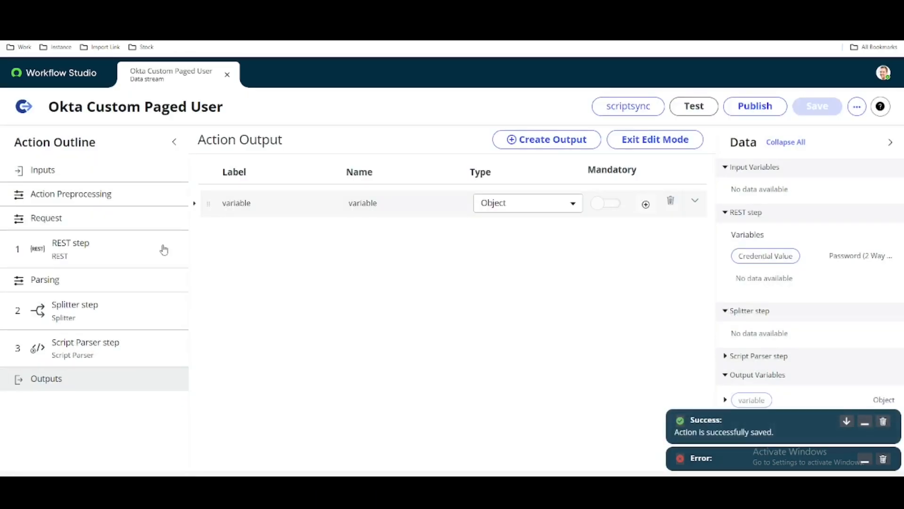
Step: Enable pagination in the Request section, save the data stream, and show its Pagination Setup step
click(164, 249)
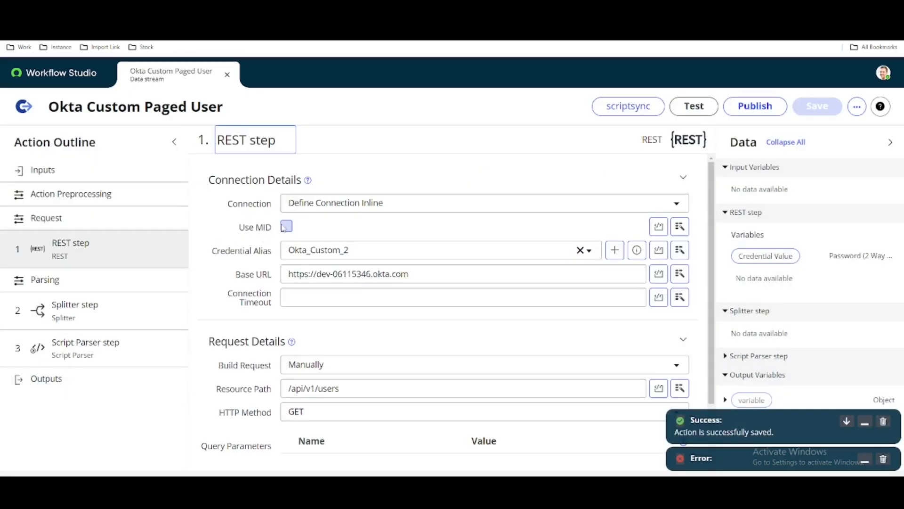
click(75, 218)
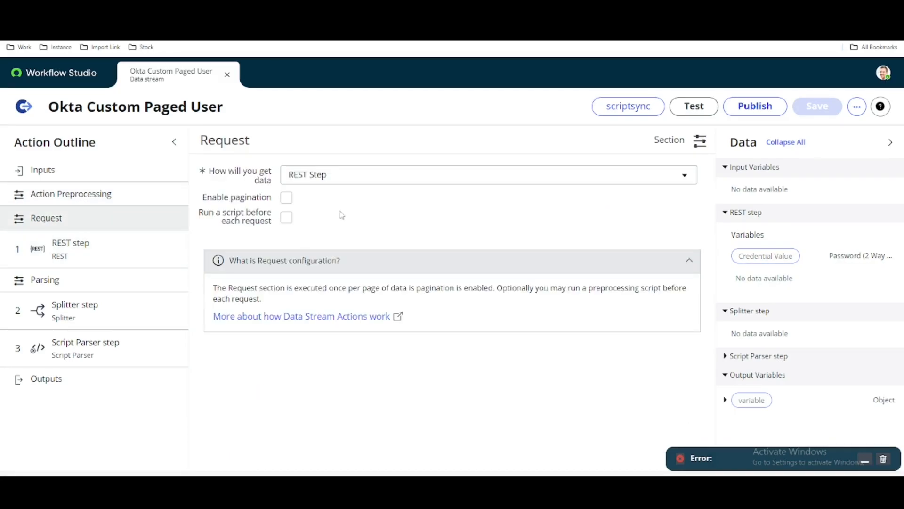
click(285, 197)
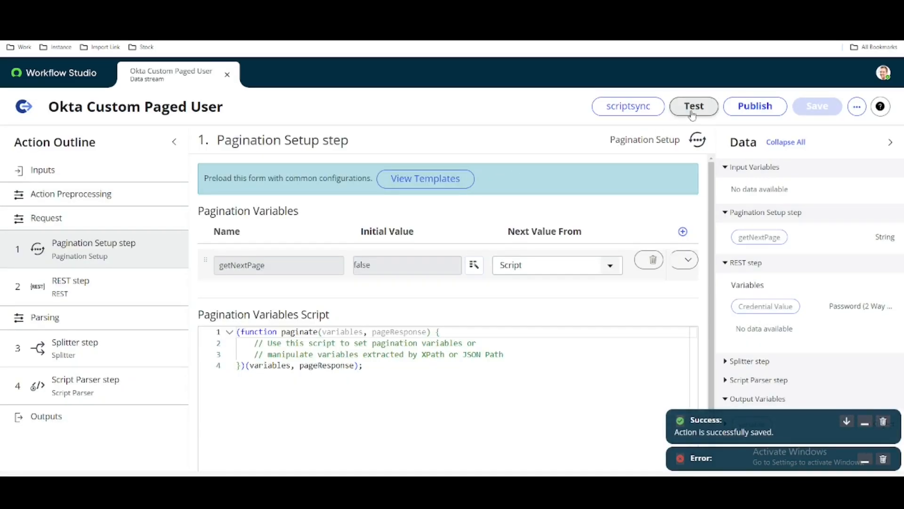
Step: Run a test of the data stream and open its execution details with the page details expanded
click(692, 105)
click(667, 287)
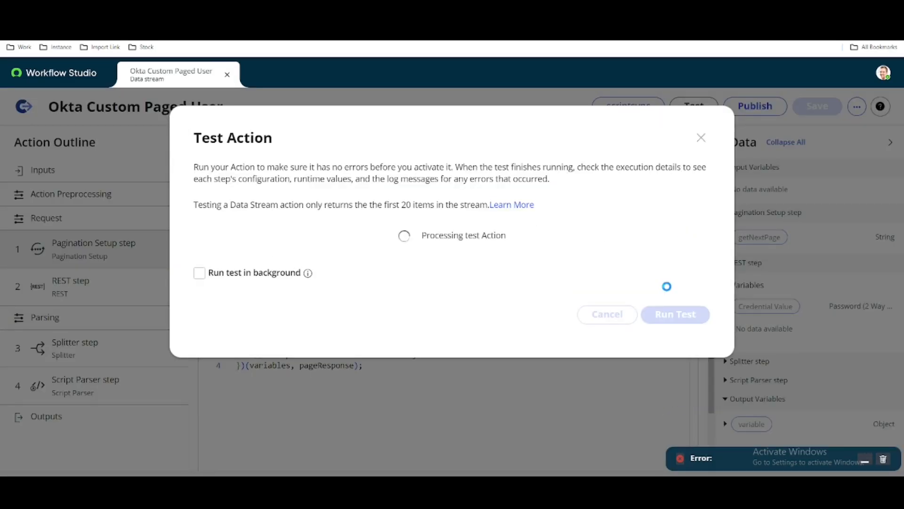
click(464, 235)
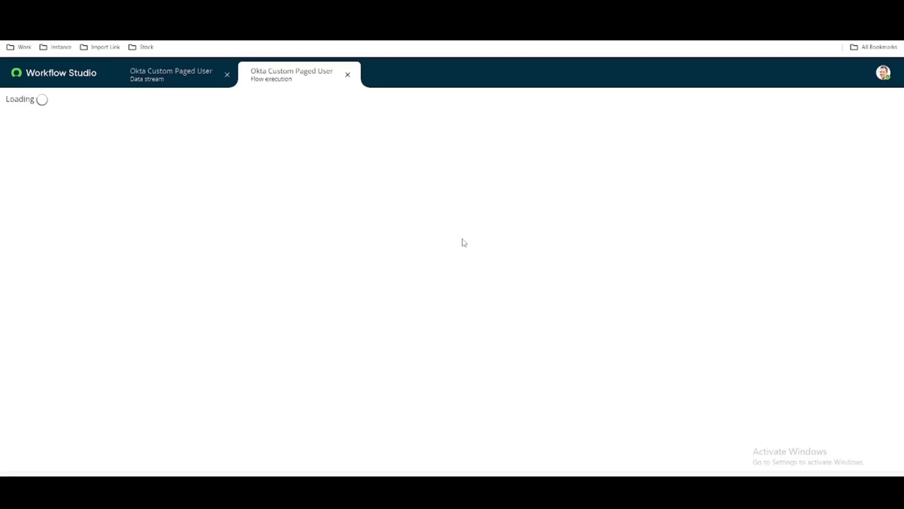
scroll(273, 333, down, 3)
scroll(273, 333, down, 1)
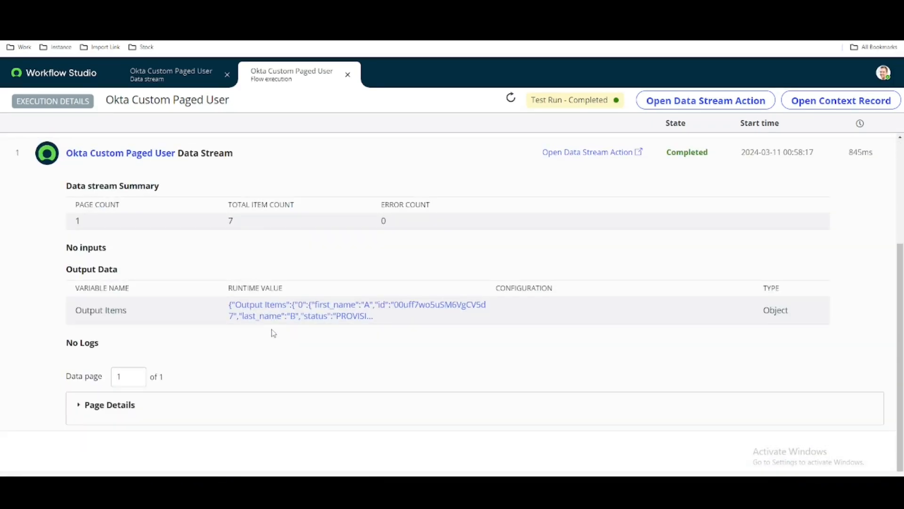
click(81, 406)
Step: Examine the first name, last name, status and id of each user in the test run's Output Items
click(265, 316)
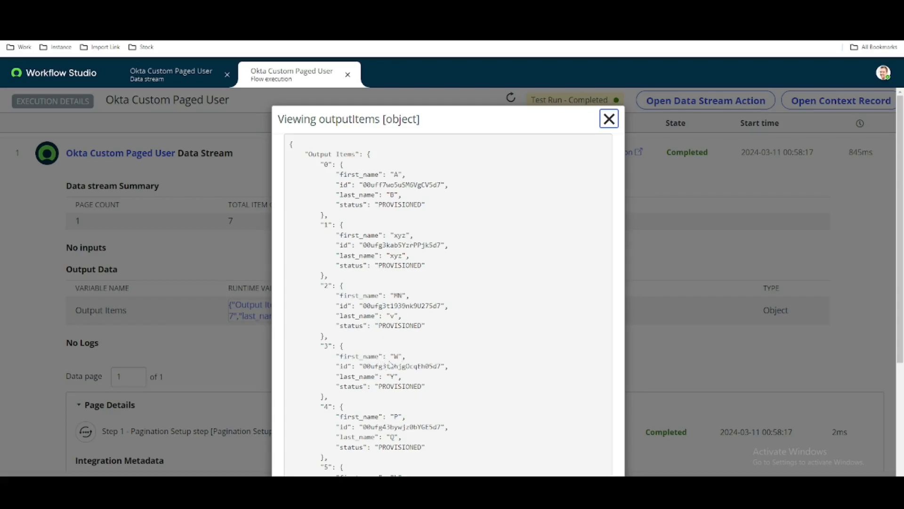
scroll(383, 428, down, 4)
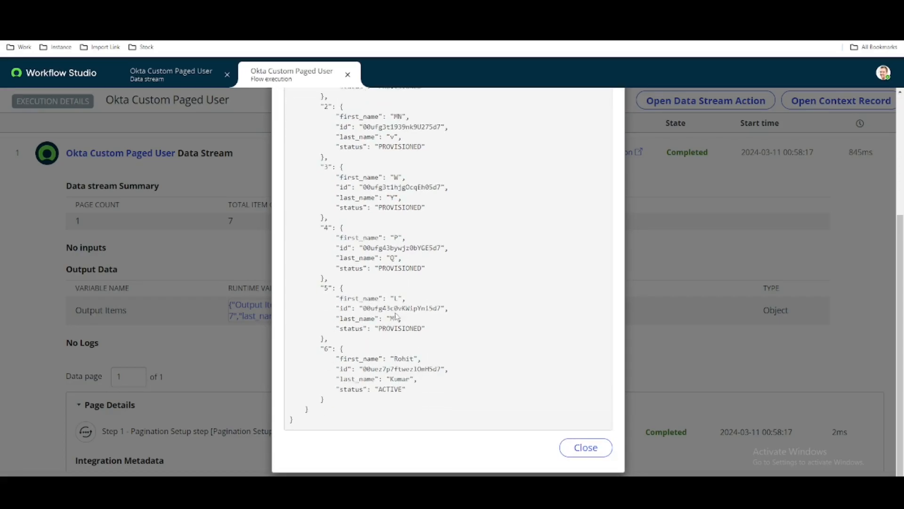
scroll(401, 388, up, 4)
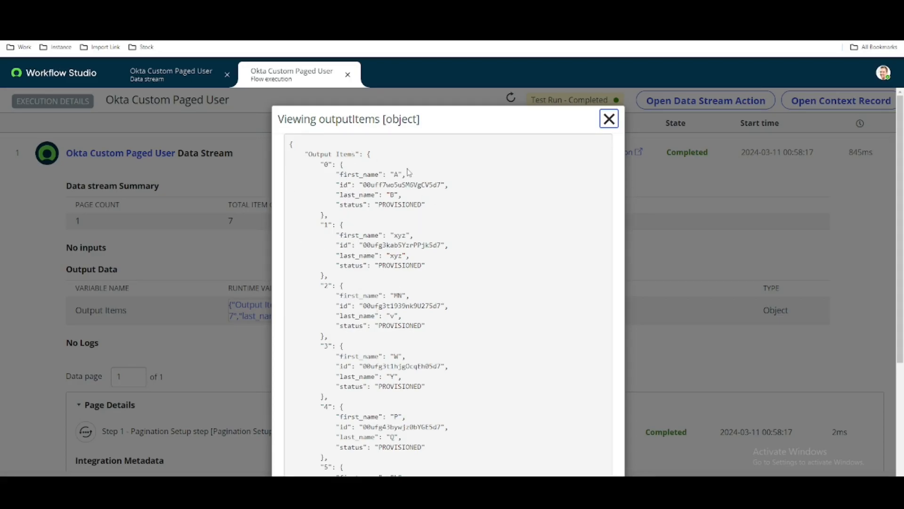
scroll(398, 180, down, 4)
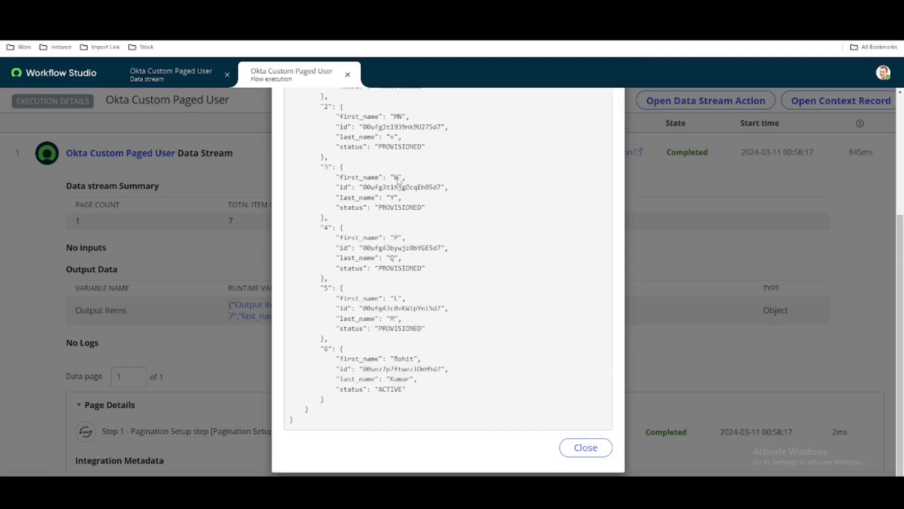
scroll(330, 330, up, 4)
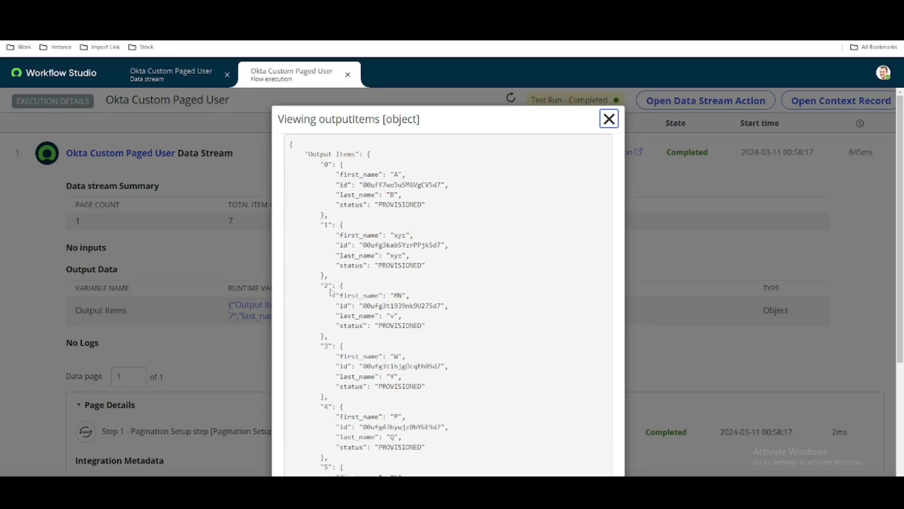
scroll(340, 404, down, 3)
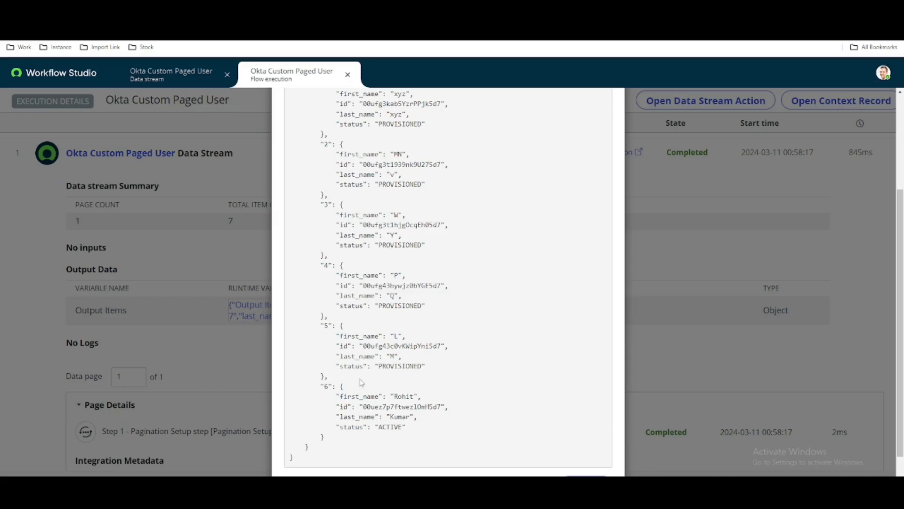
scroll(387, 361, up, 3)
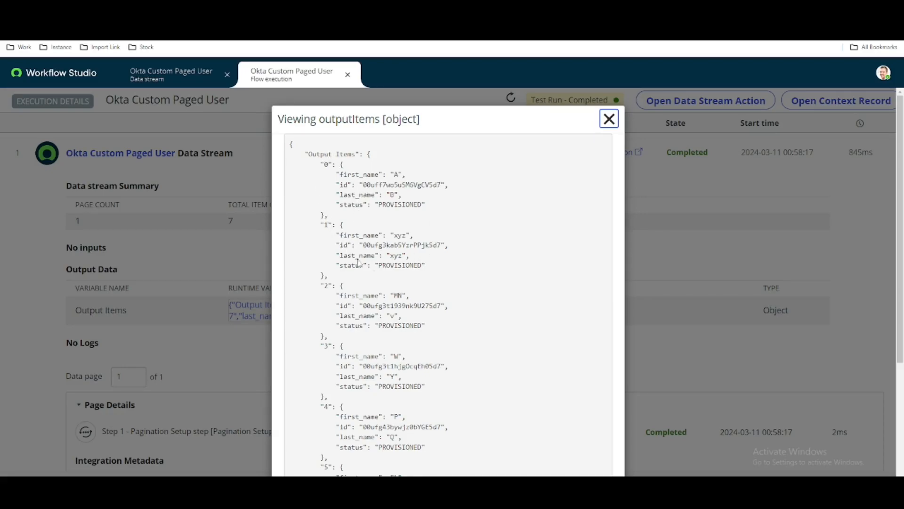
scroll(379, 212, down, 4)
scroll(379, 271, up, 4)
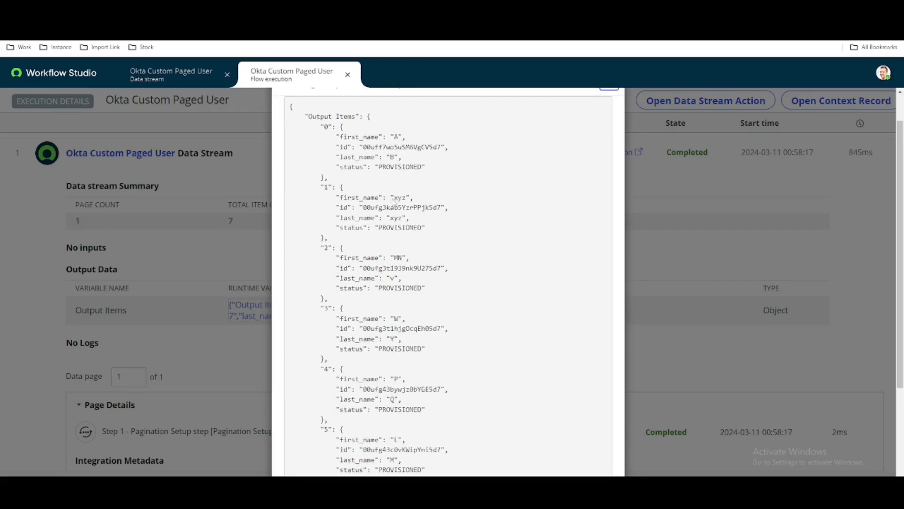
scroll(455, 179, up, 2)
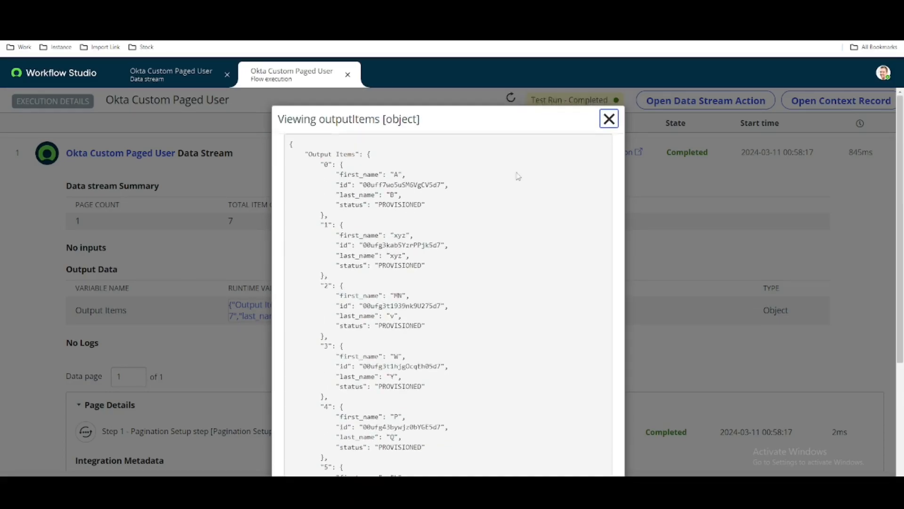
click(599, 121)
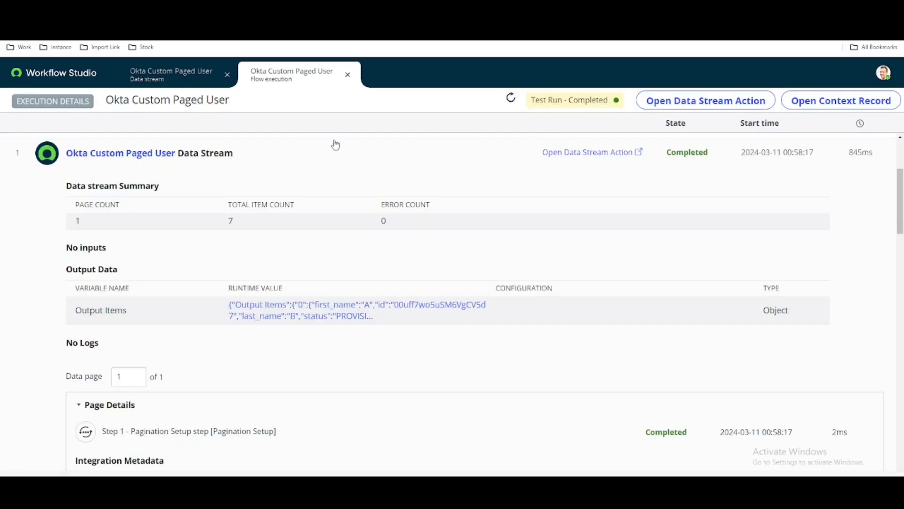
Step: Return to the data stream, dismiss the test dialog, and apply the Limit / Offset template to the Pagination Setup step
click(172, 85)
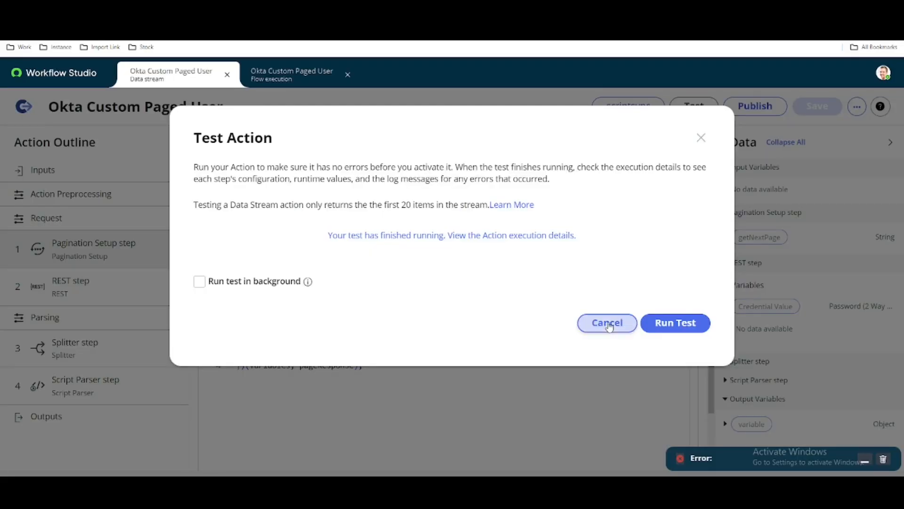
click(608, 322)
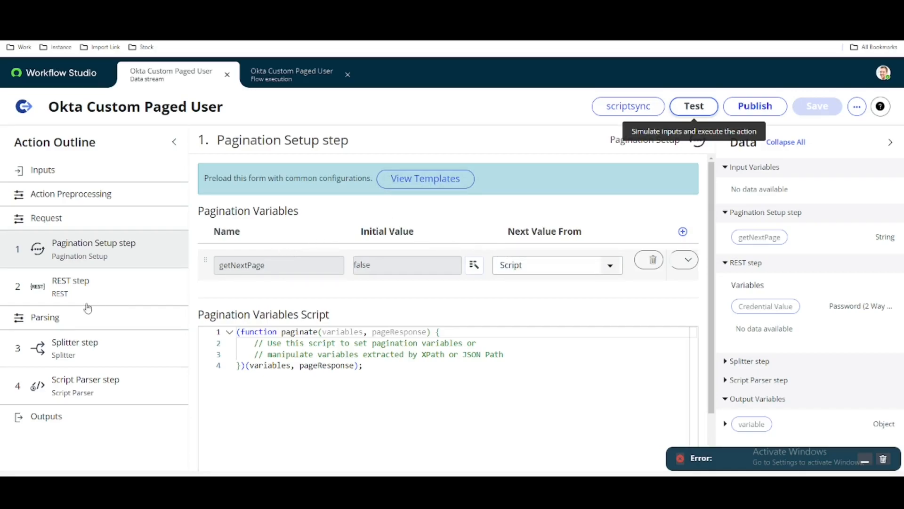
click(422, 191)
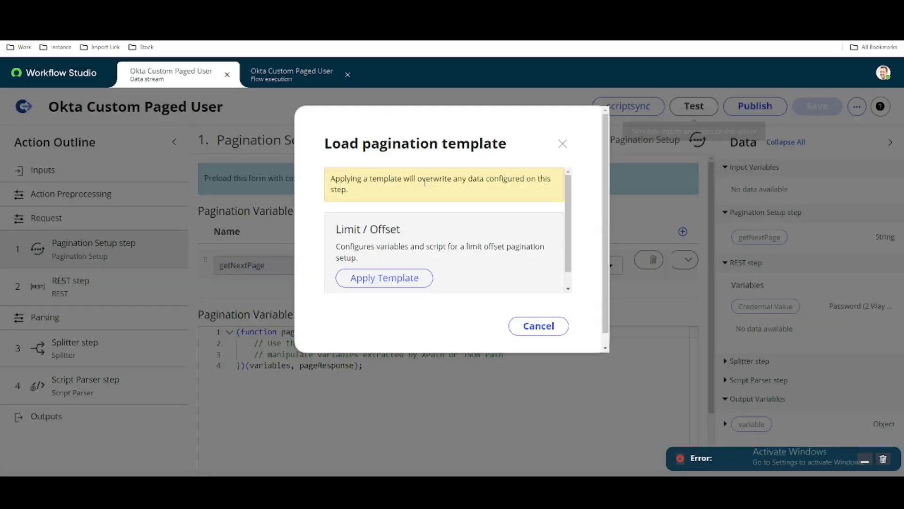
click(401, 279)
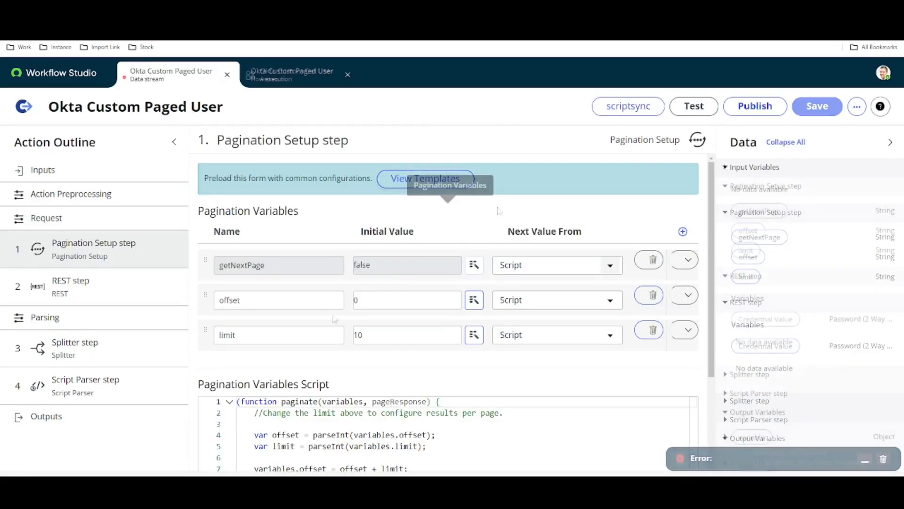
Step: Examine the next-page link and its after parameter in Postman's response headers, and return to the Pagination Setup step in Workflow Studio
click(419, 497)
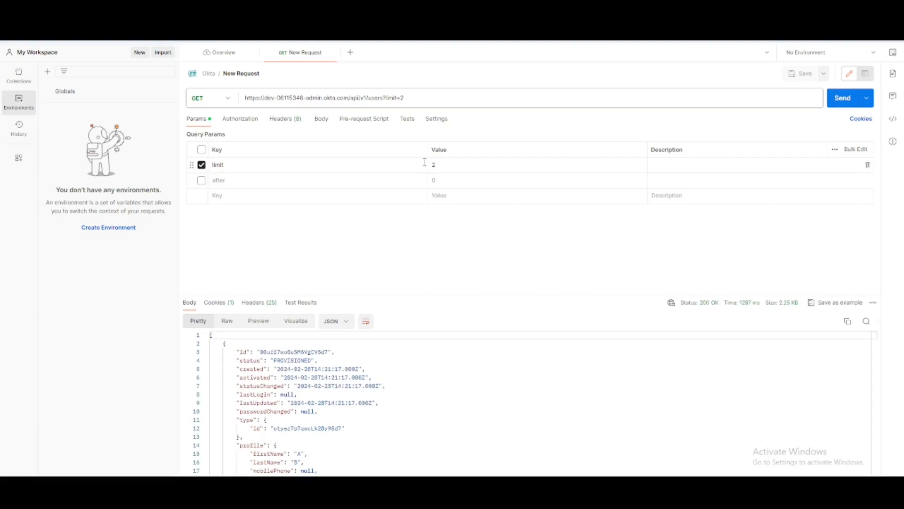
click(260, 303)
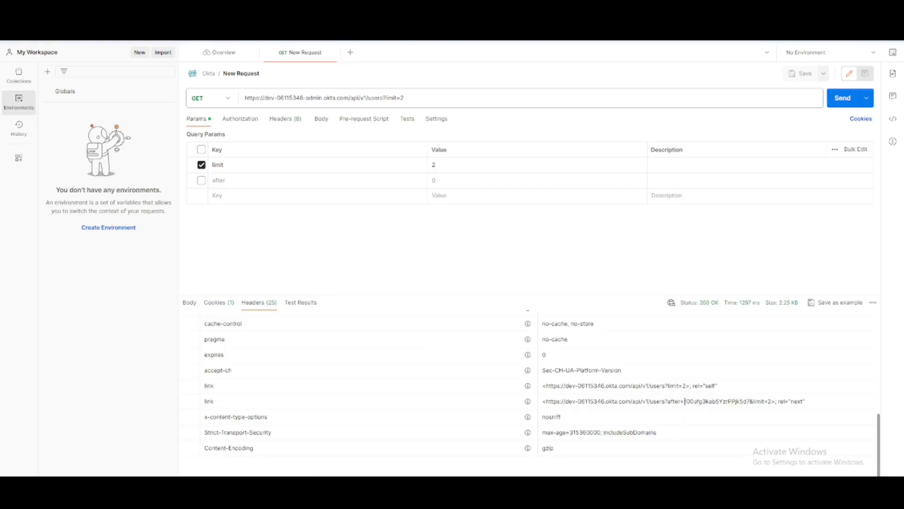
click(733, 401)
mouse_move(287, 488)
click(294, 445)
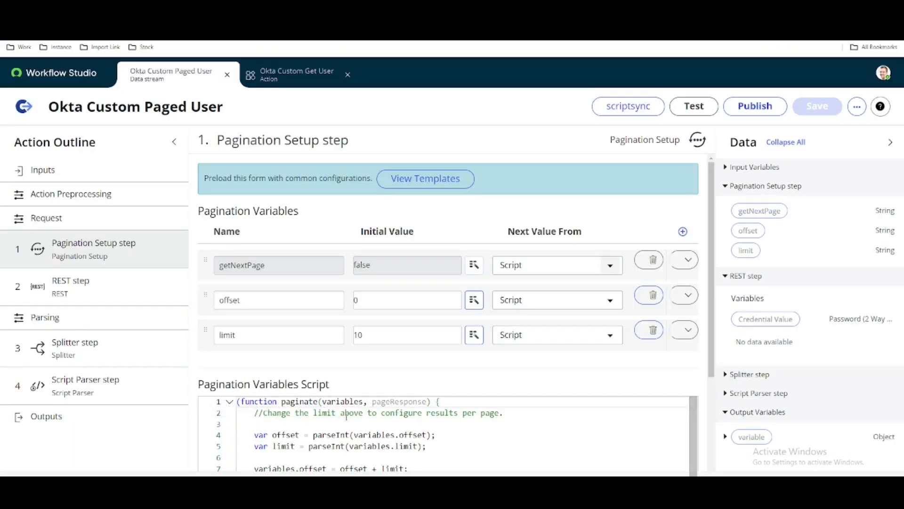
Step: Remove the offset and limit code from the Pagination Variables Script, and delete the offset and limit pagination variables
scroll(347, 415, down, 2)
scroll(683, 368, down, 2)
drag(470, 374, 465, 336)
scroll(464, 336, up, 1)
click(465, 368)
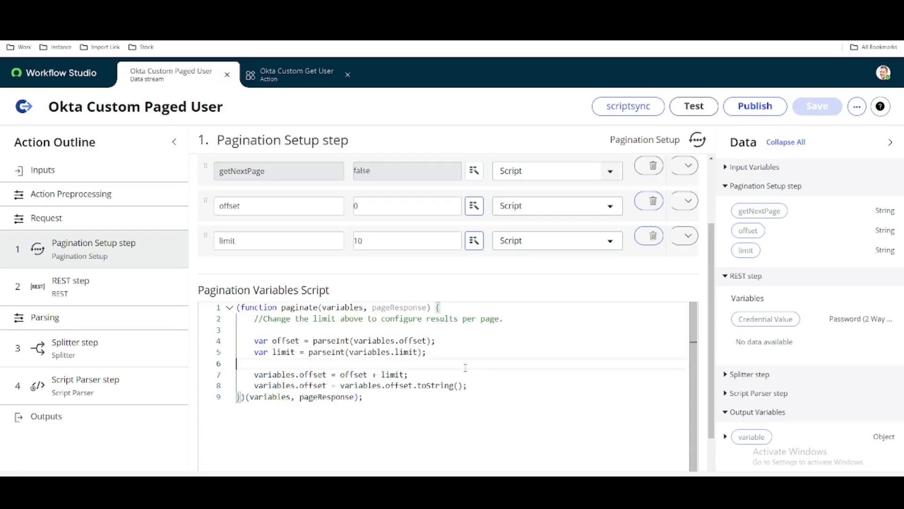
drag(468, 385, 247, 333)
key(BackSpace)
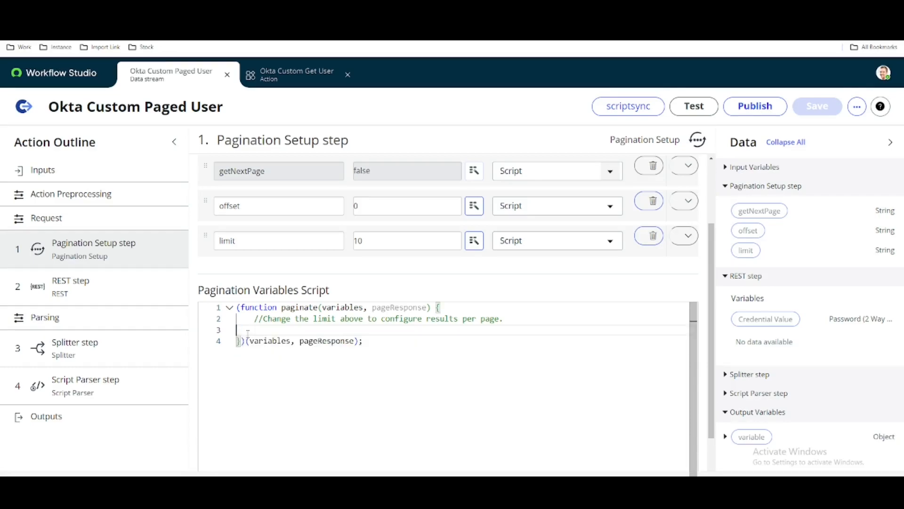
click(650, 238)
click(650, 202)
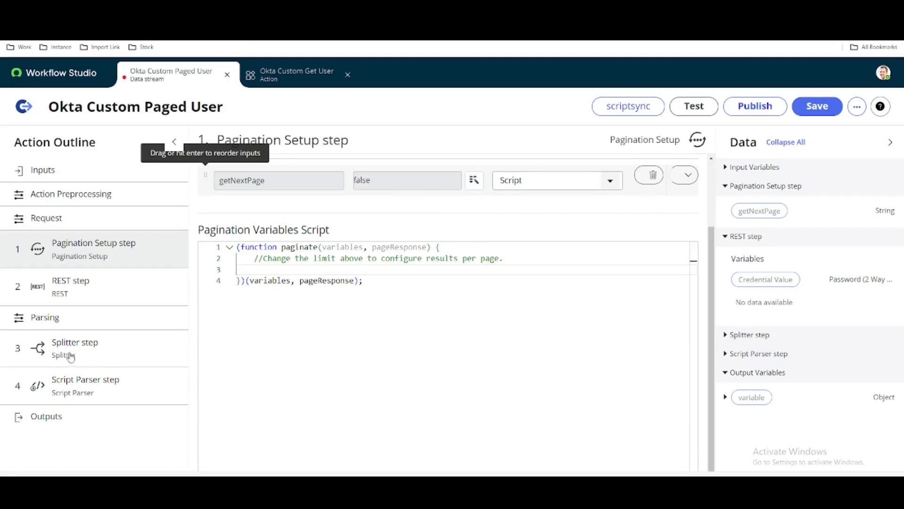
Step: Add a query parameter named limit with the value 2 to the REST step's request details
click(68, 296)
scroll(651, 353, down, 2)
click(684, 339)
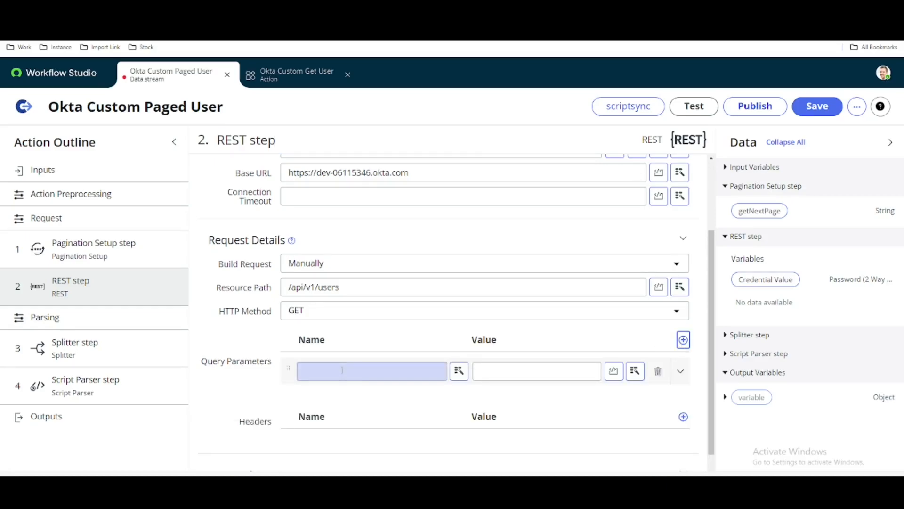
text(limit)
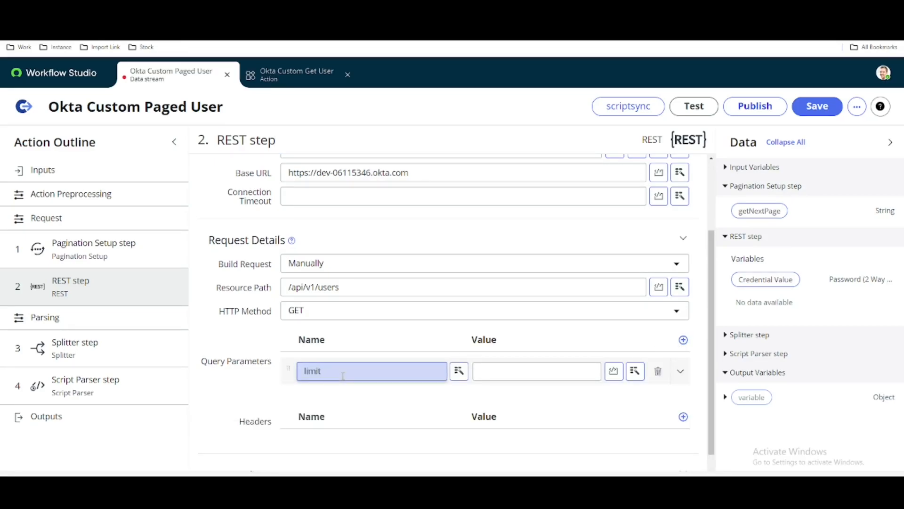
key(Tab)
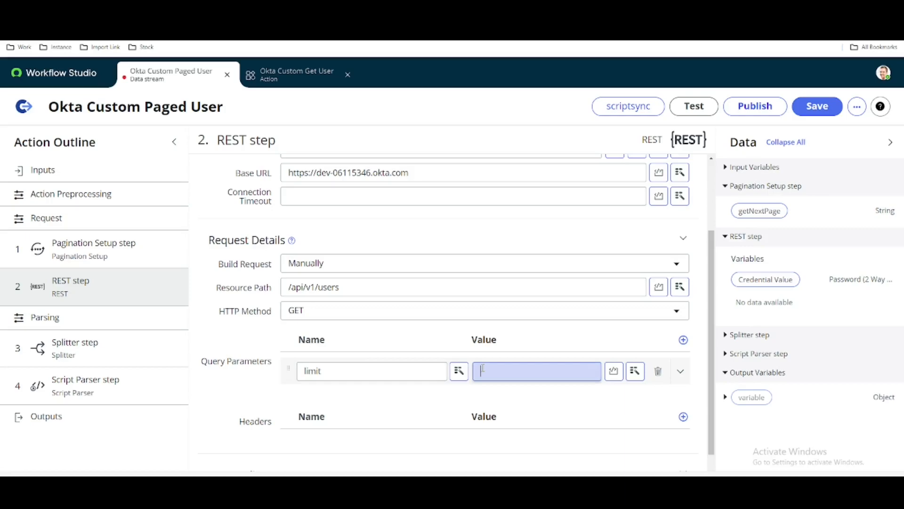
text(2)
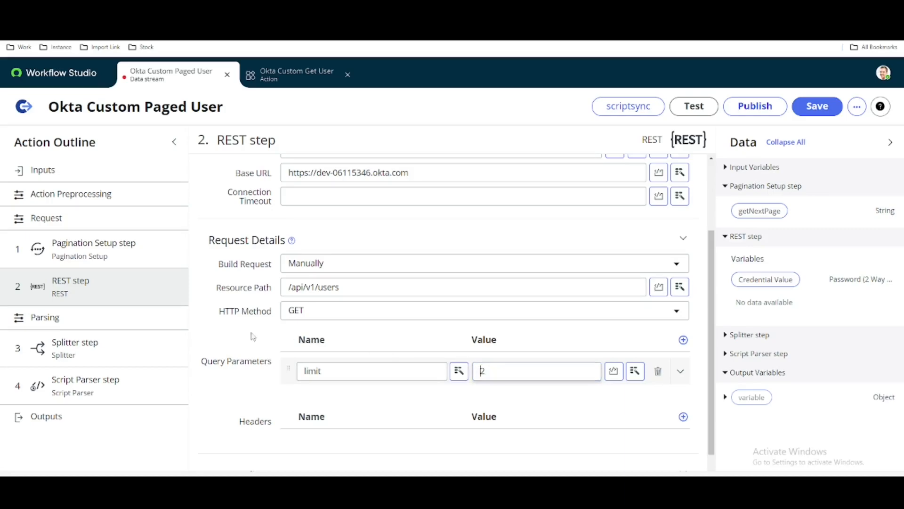
Step: Enable the after query parameter in Postman, and add a pagination variable named after with an empty initial value in the Pagination Setup step
click(106, 254)
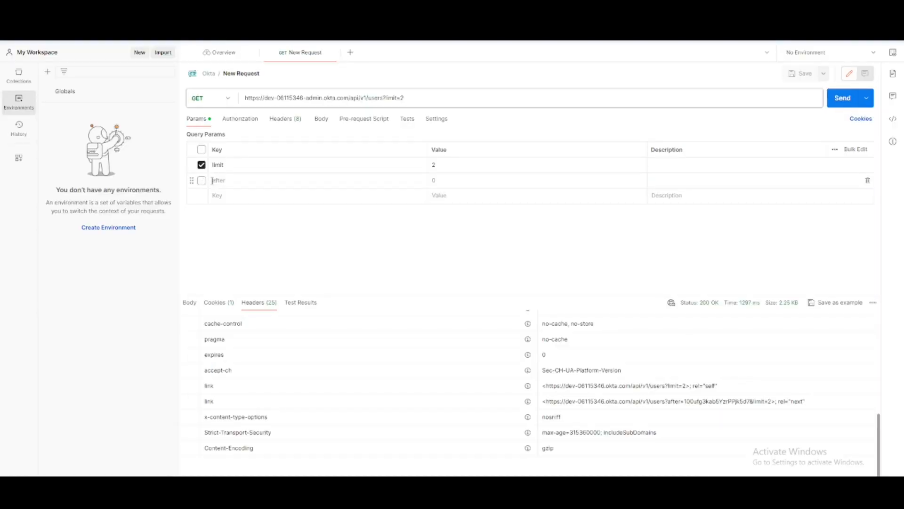
click(202, 180)
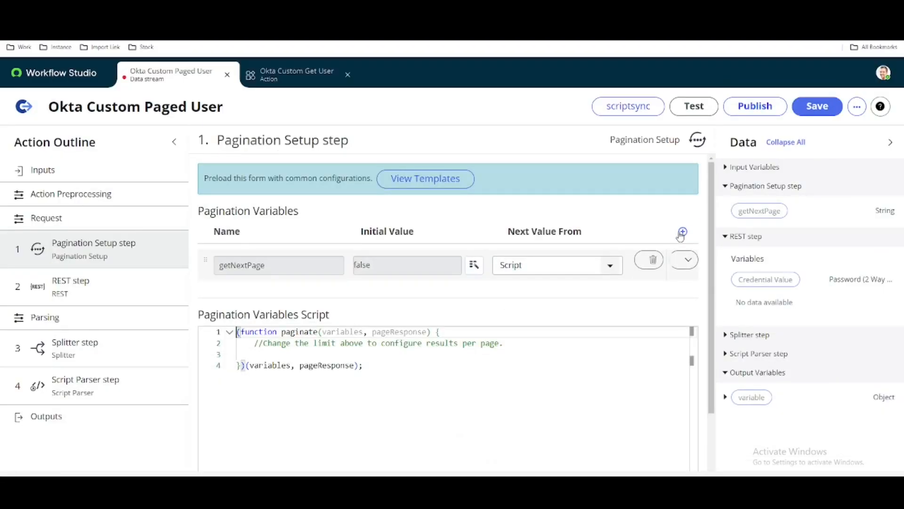
click(683, 231)
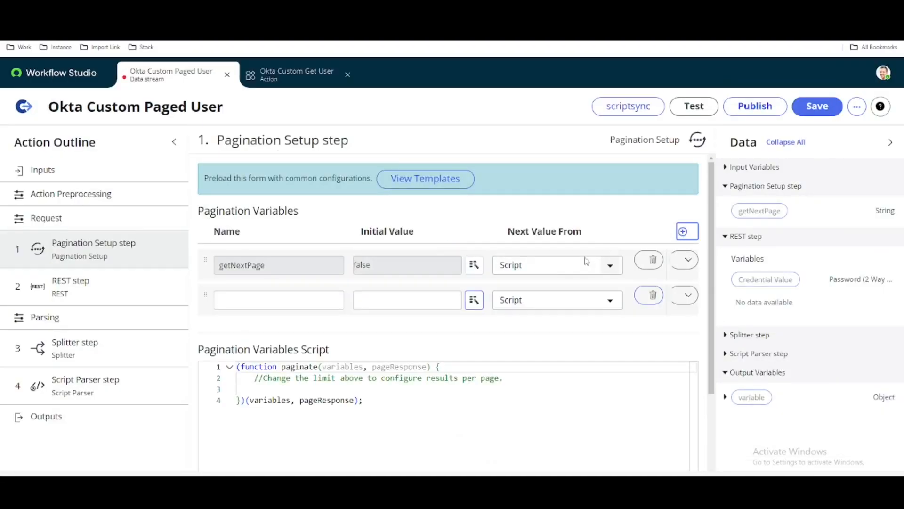
click(282, 301)
text(after)
click(390, 296)
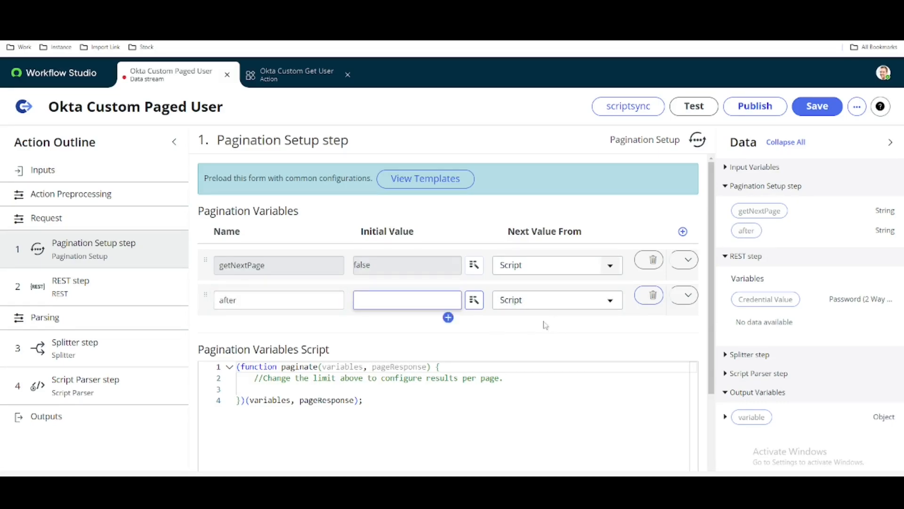
Step: Start the pagination script's body on the empty line with var headers = pageResponse.response_headers[]
click(355, 390)
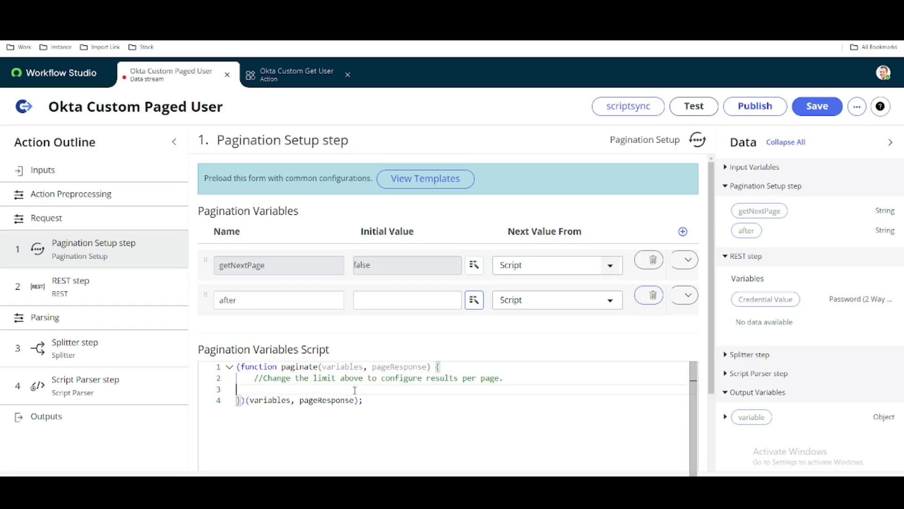
key(Tab)
key(Tab)
text(var headers = pageResponse)
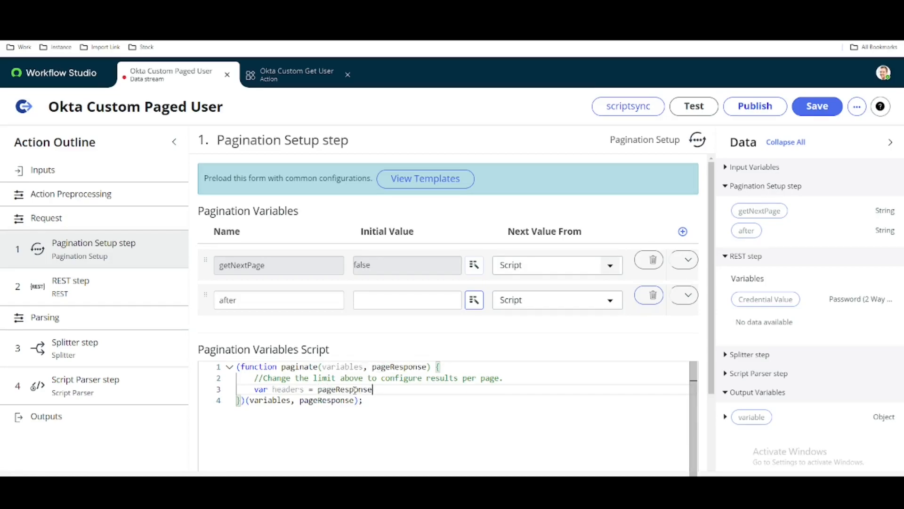
text(.re)
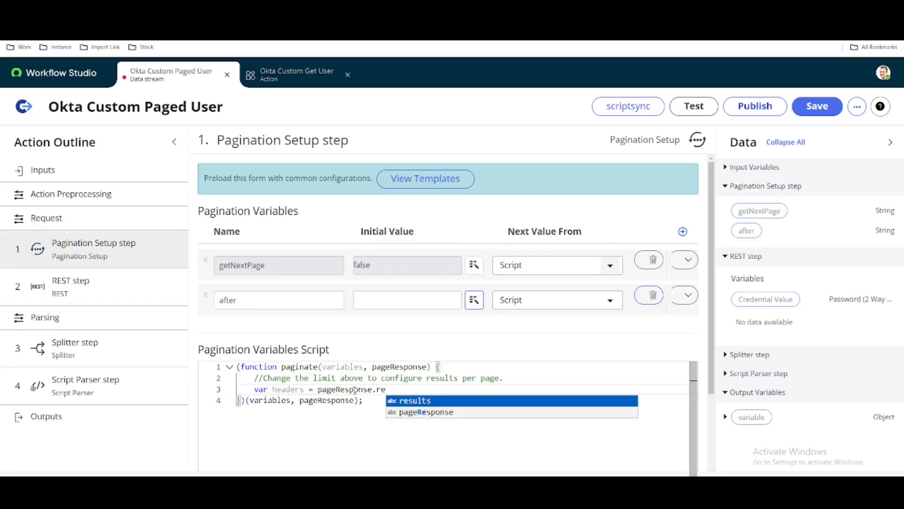
text(sponse)
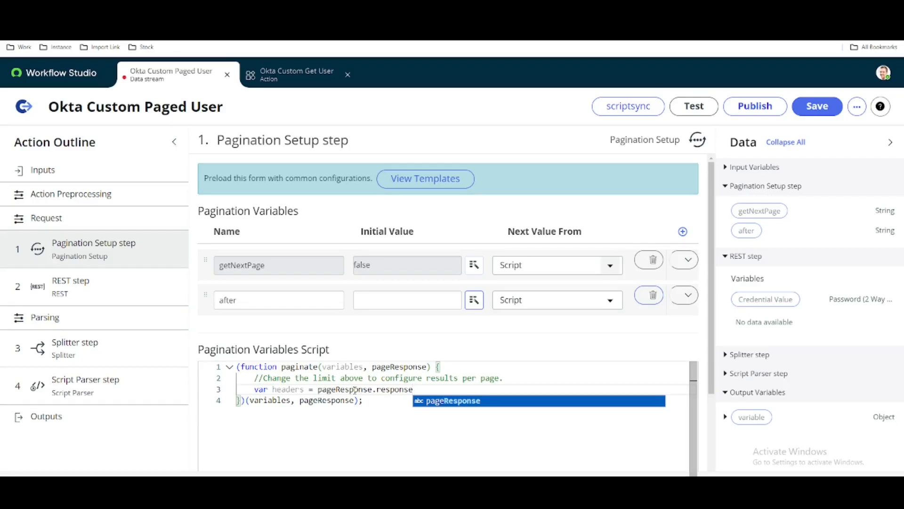
text(_headers[)
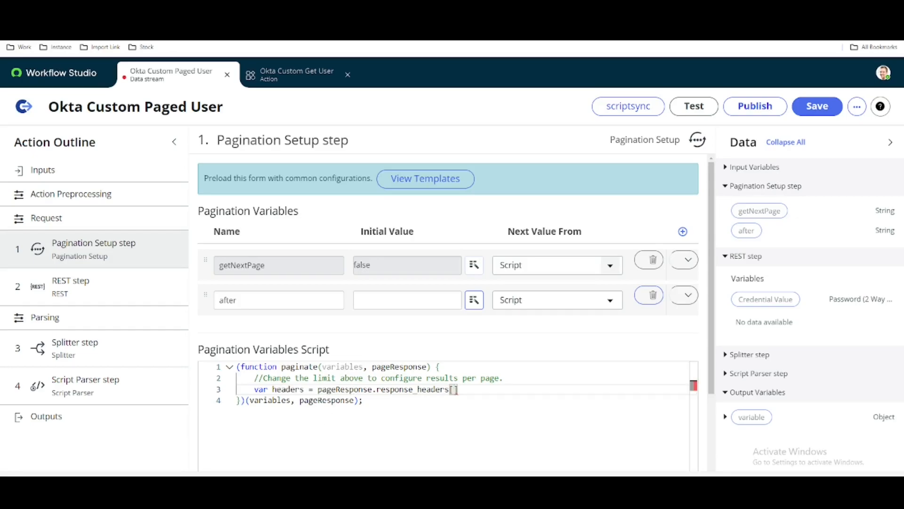
Step: Check the link header's name in Postman's response headers, and complete the script's header lookup in Workflow Studio as ['link'];
key(alt+Tab)
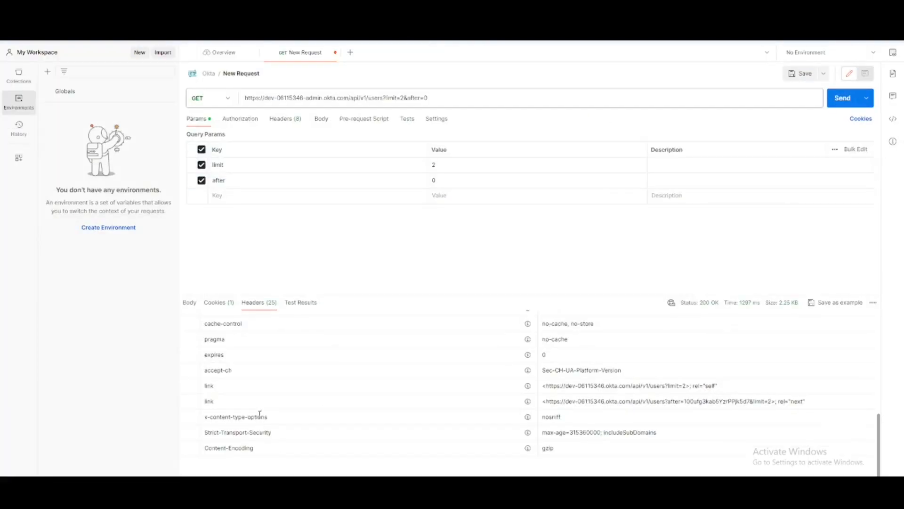
double_click(208, 401)
click(327, 388)
click(292, 497)
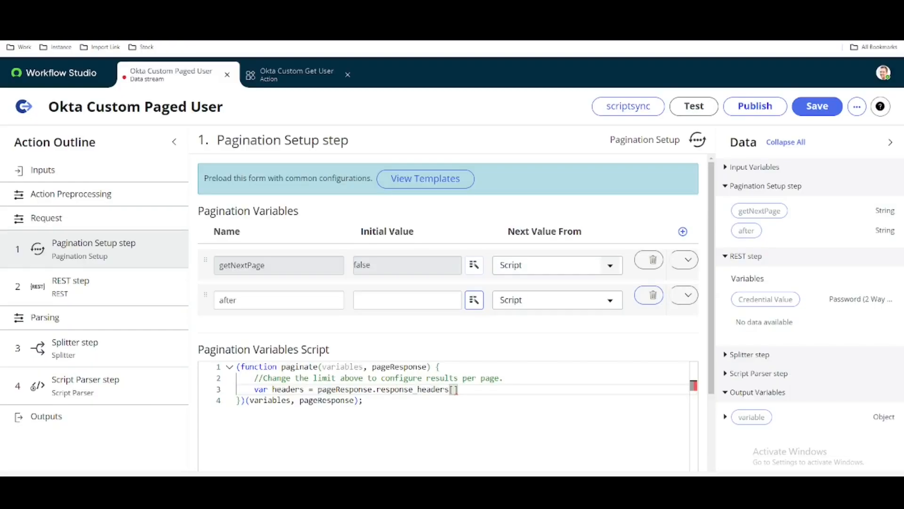
text('link')
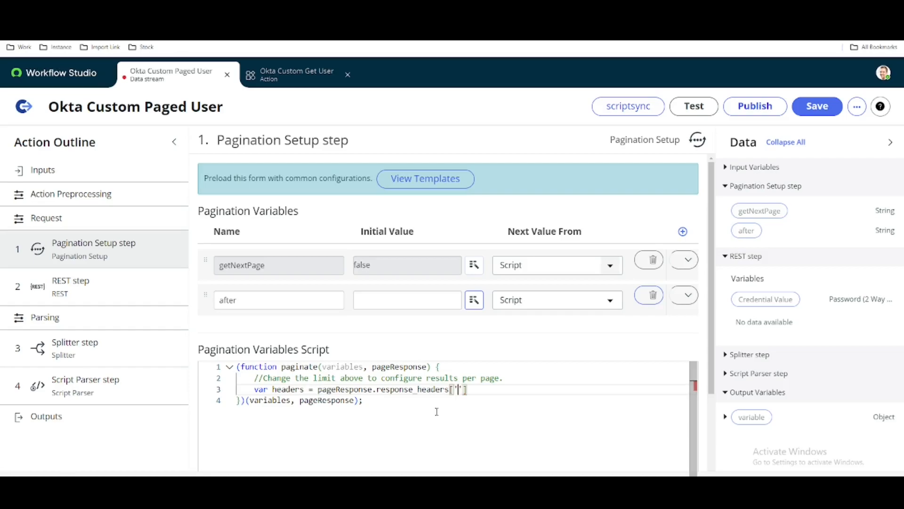
text(];)
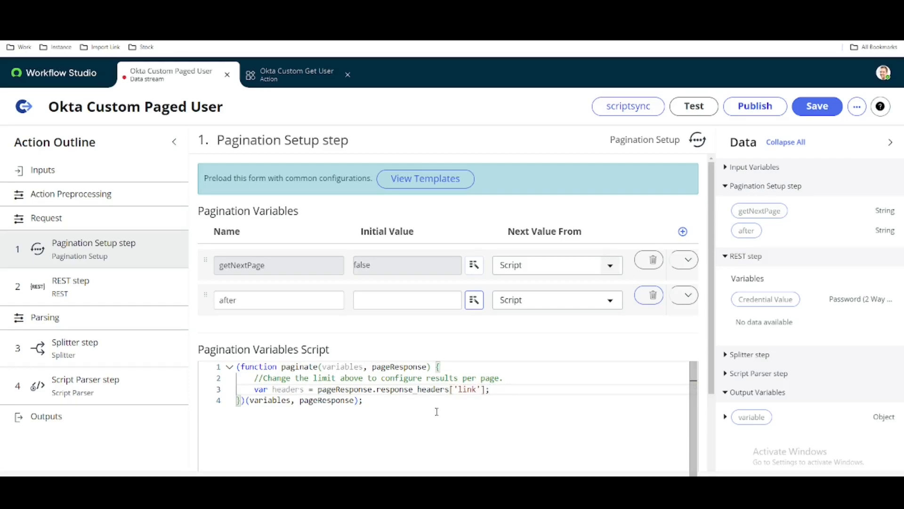
Step: Add a loop over the link headers below the headers variable: for(var i=0; i<headers.length; i++){ }
key(Return)
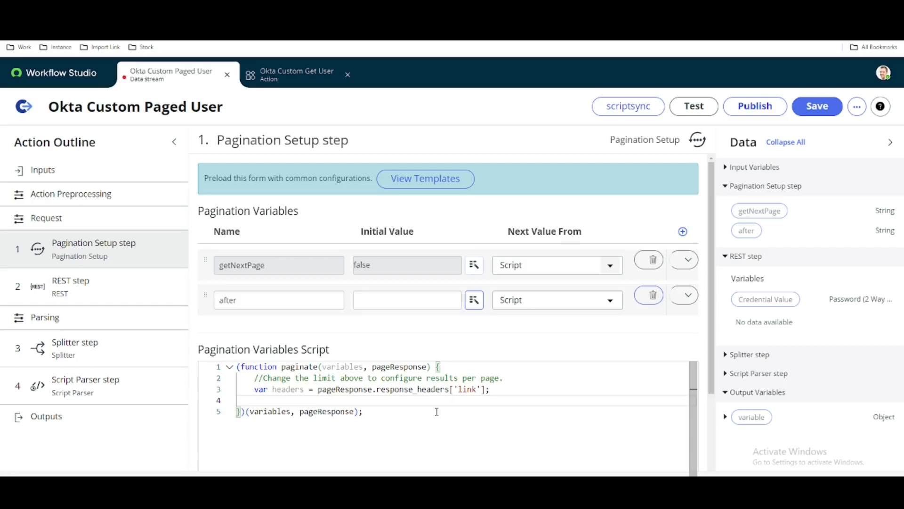
text(for(var i=0; i<)
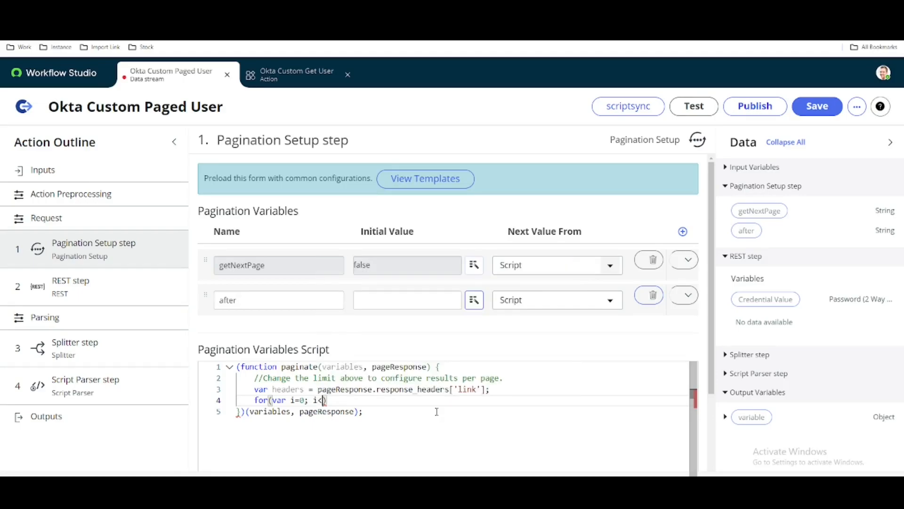
text(headers)
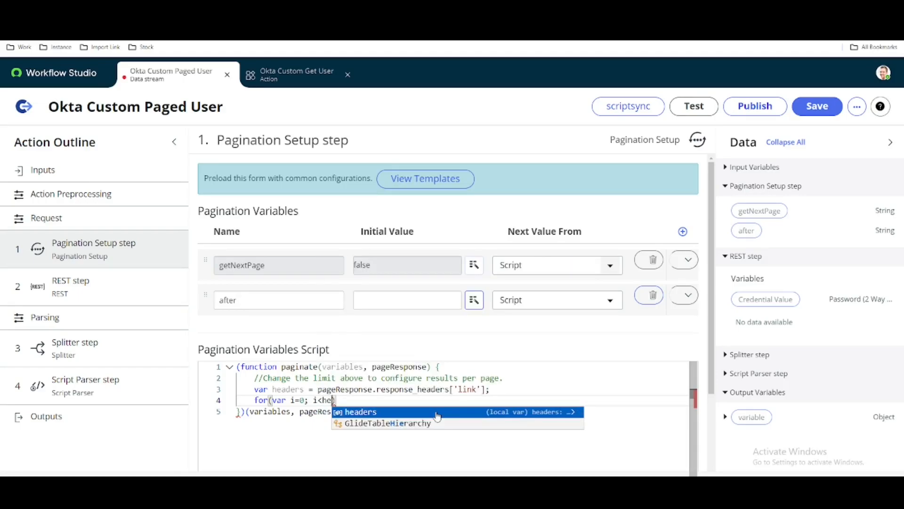
text(.l)
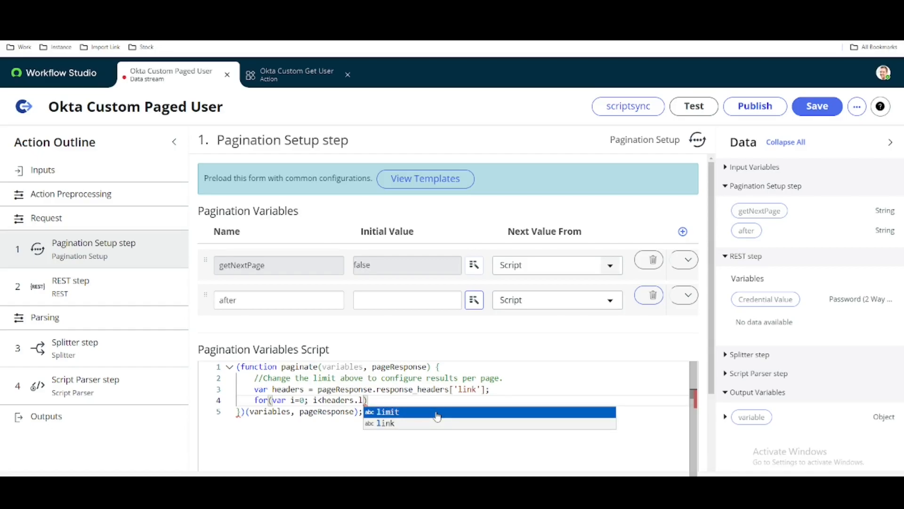
text(ength;)
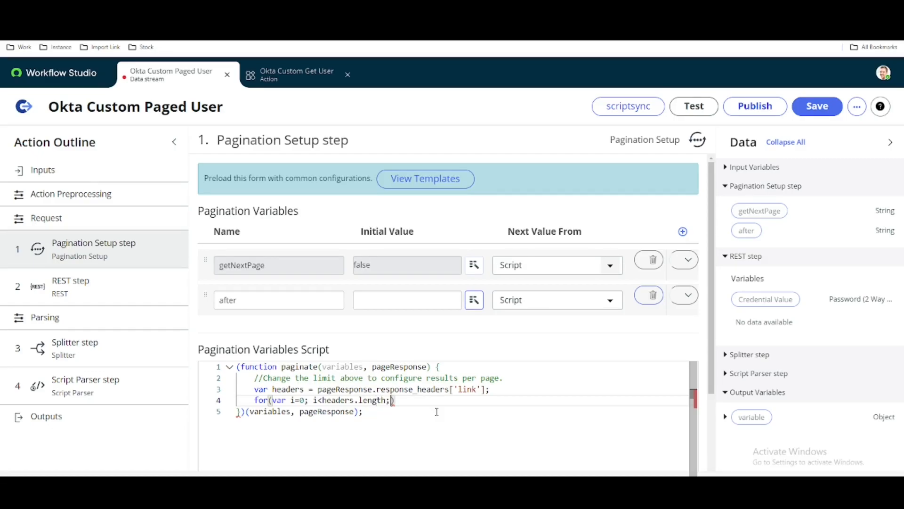
text( i++){)
key(Return)
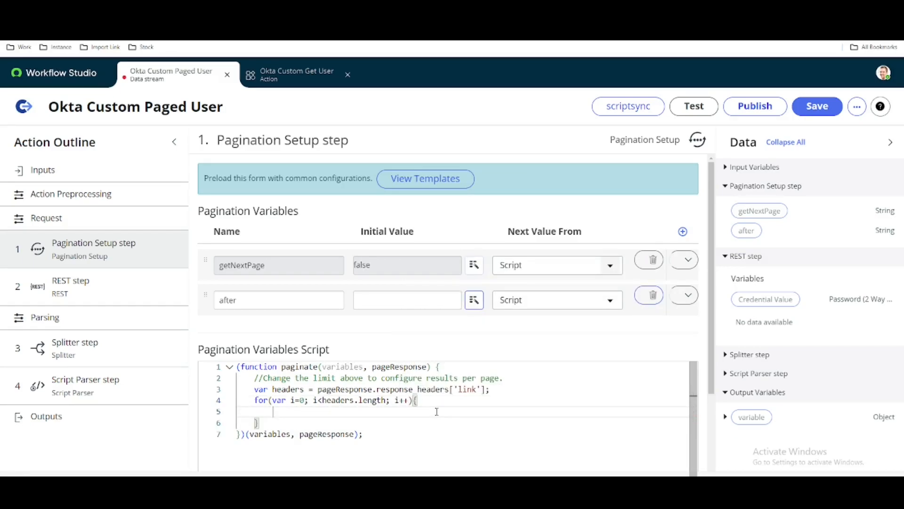
Step: Inside the loop, declare var header = headers[i]; and log it with gs.info(header);
text(var header = headers[)
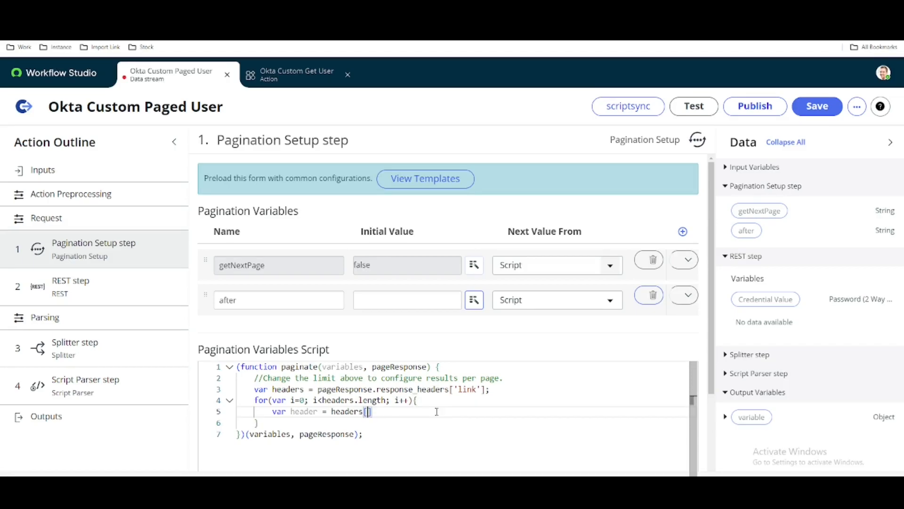
text(i])
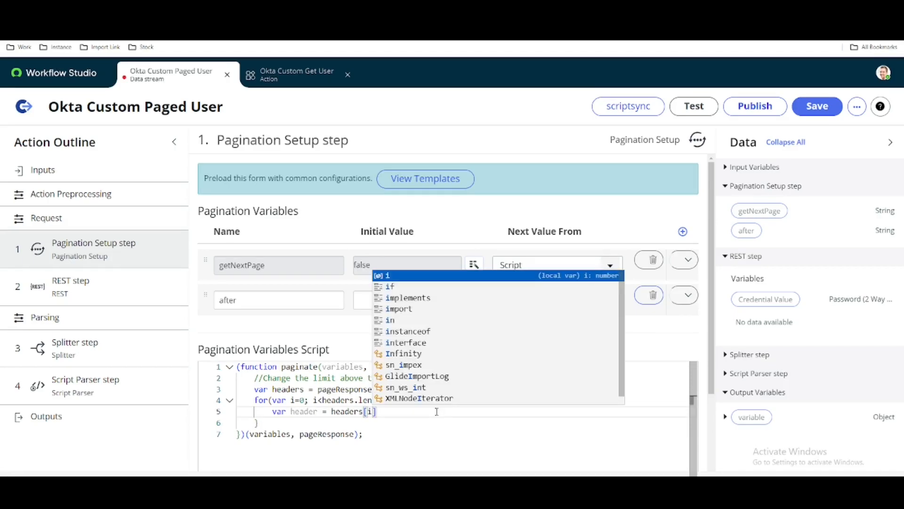
text(;)
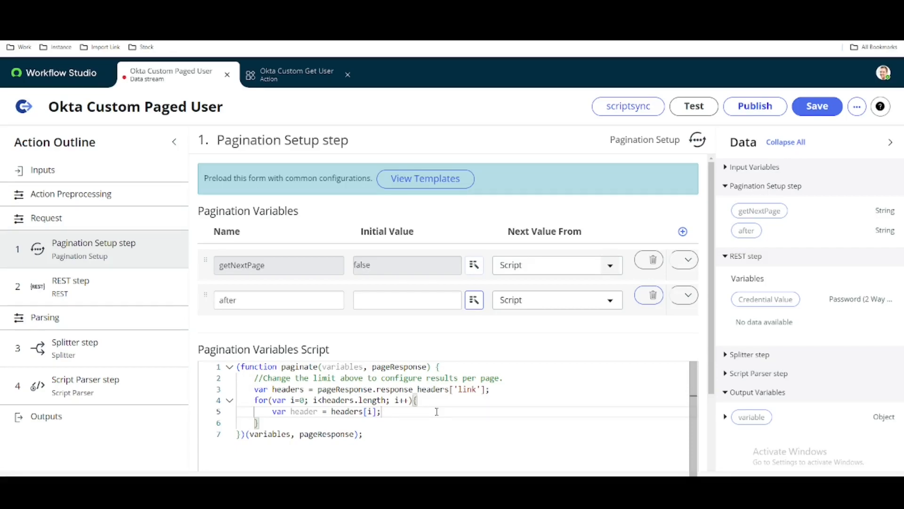
key(Return)
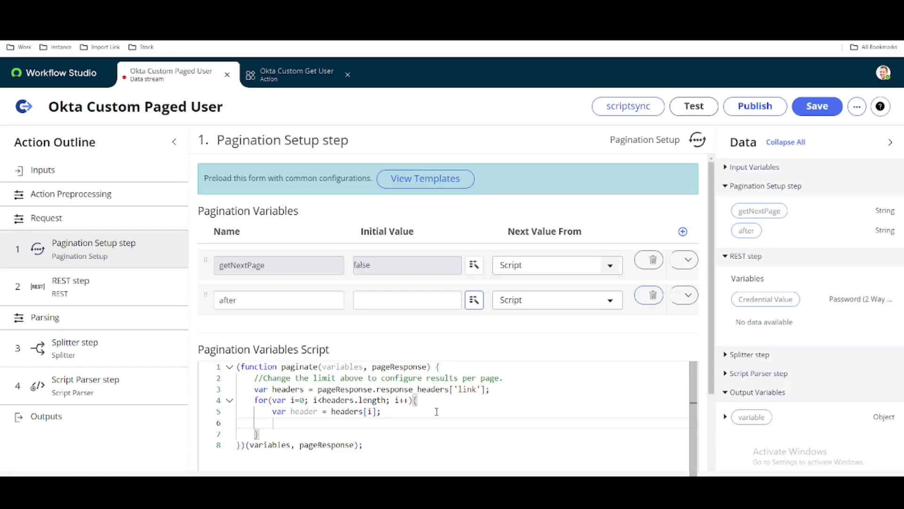
text(gs.info()
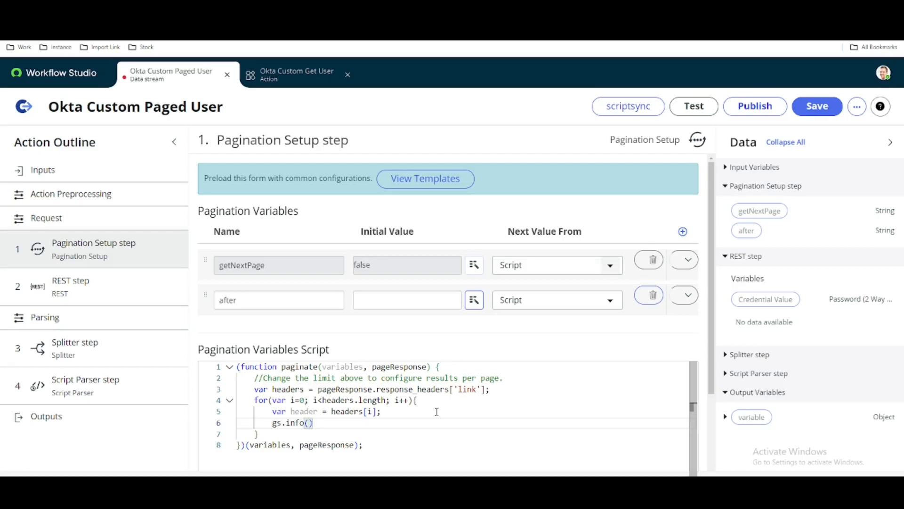
text(header);)
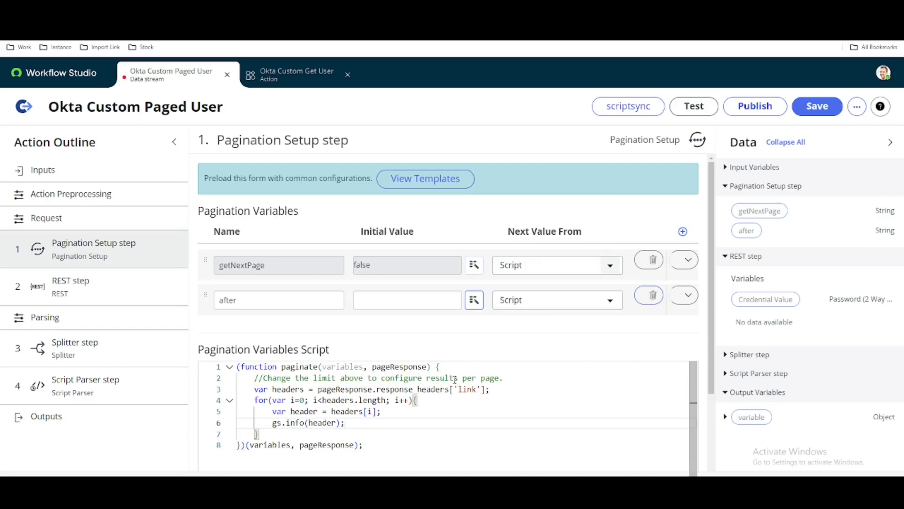
Step: Run a test of the data stream, and examine the logged link header messages in the ServiceNow system log
click(702, 108)
click(674, 312)
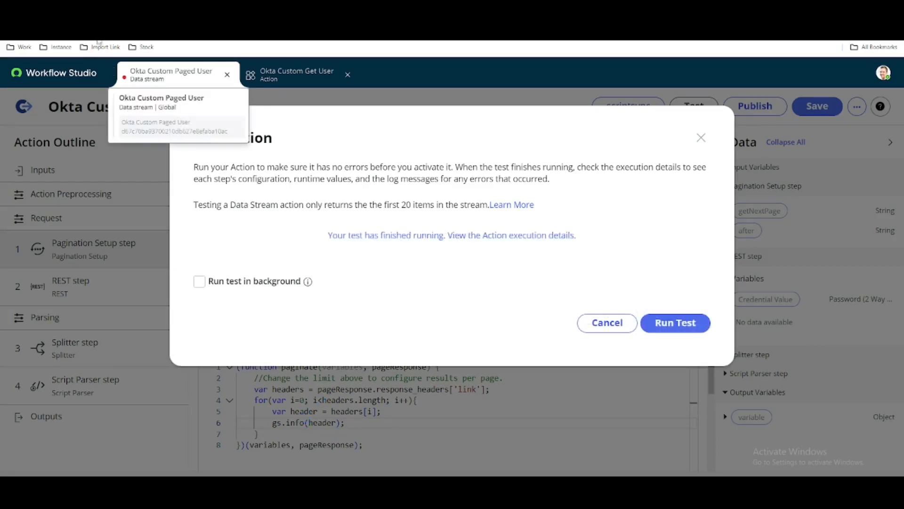
click(100, 18)
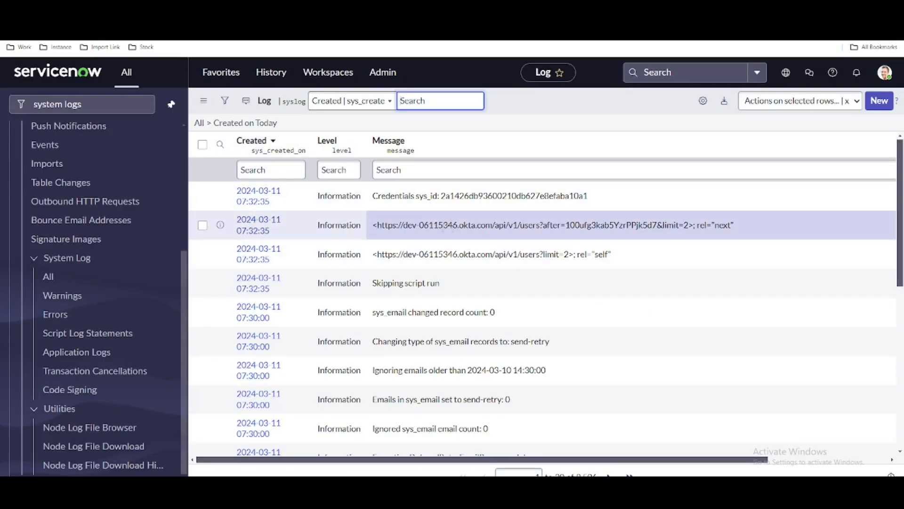
drag(737, 226, 373, 230)
drag(611, 255, 373, 253)
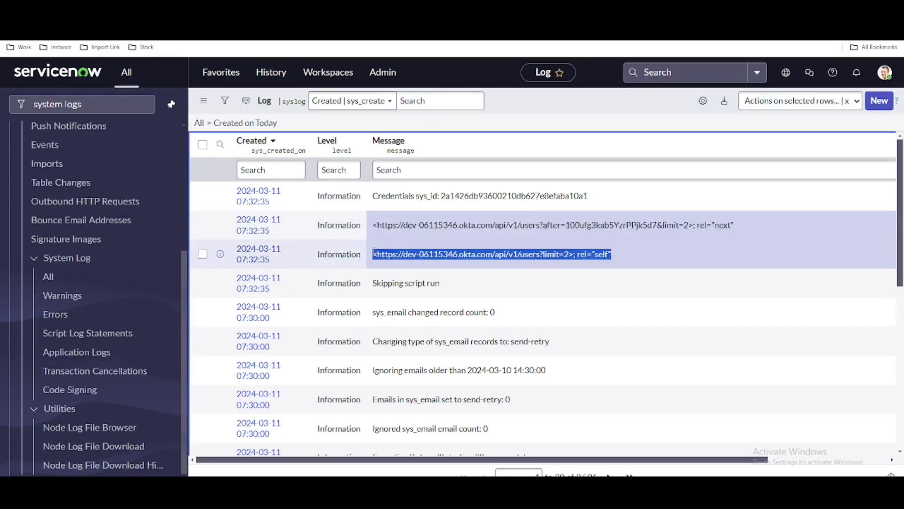
Step: Check the after parameter in the logged next link, and add if(header.indexof('after=')){ } below the header variable in the pagination script's loop
drag(543, 225, 657, 225)
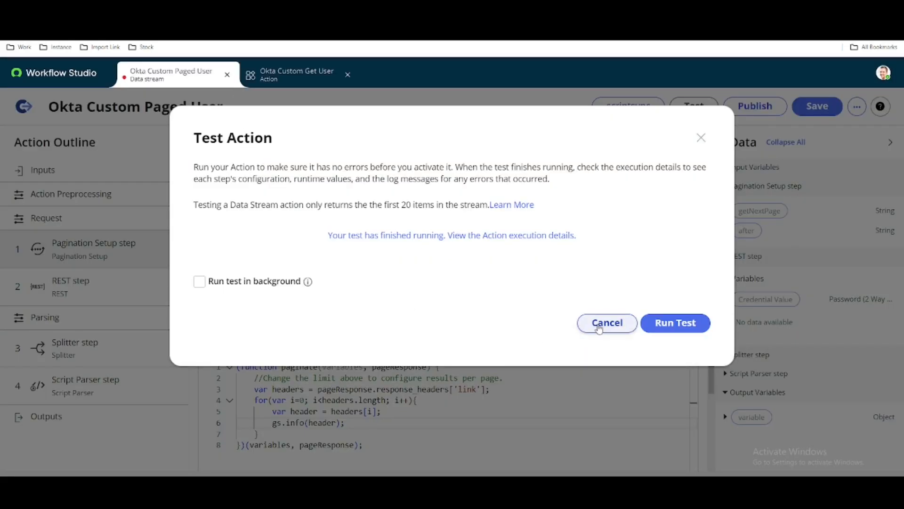
click(602, 324)
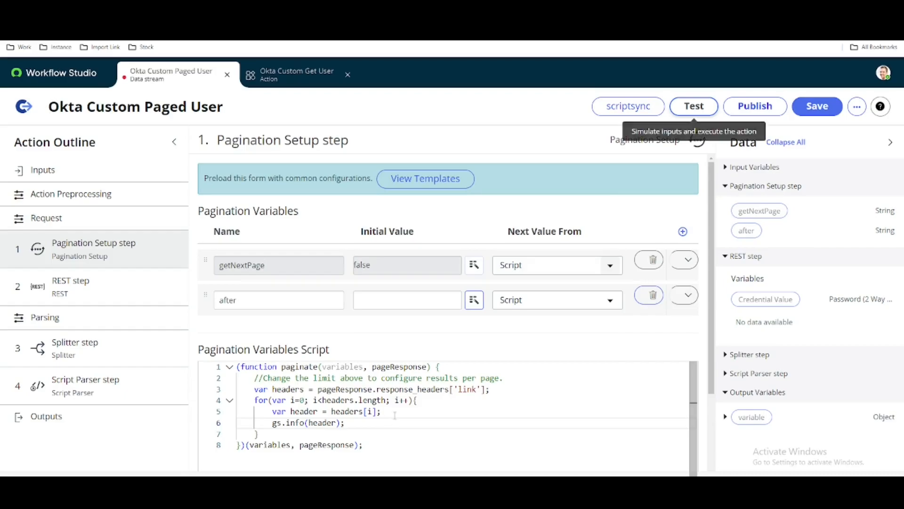
click(395, 415)
key(Return)
text(i)
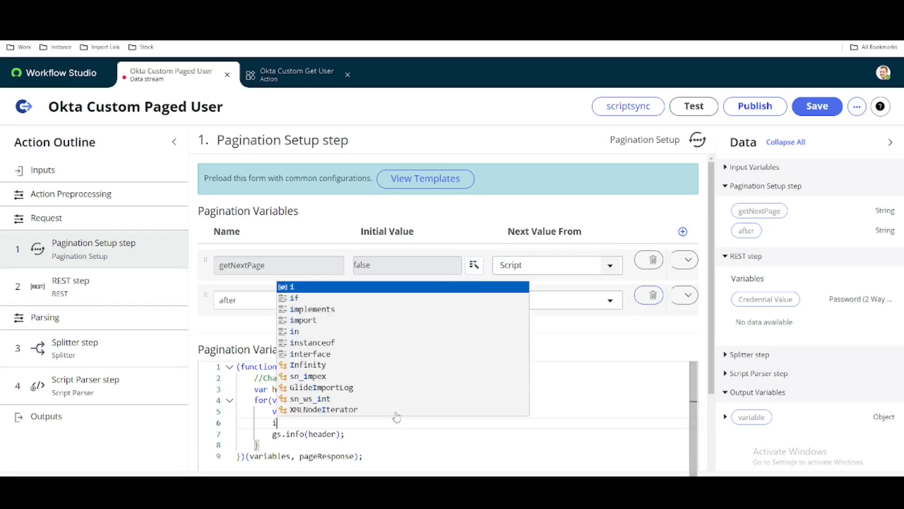
text(f(he)
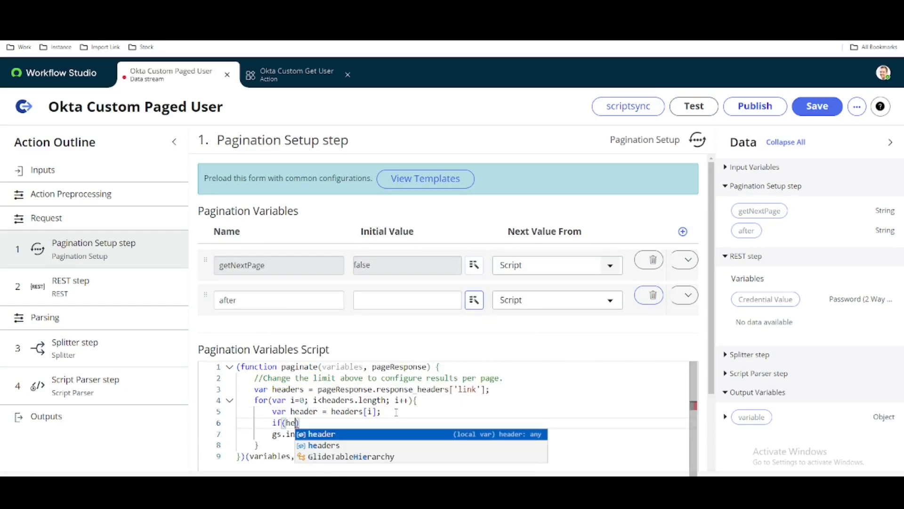
key(Return)
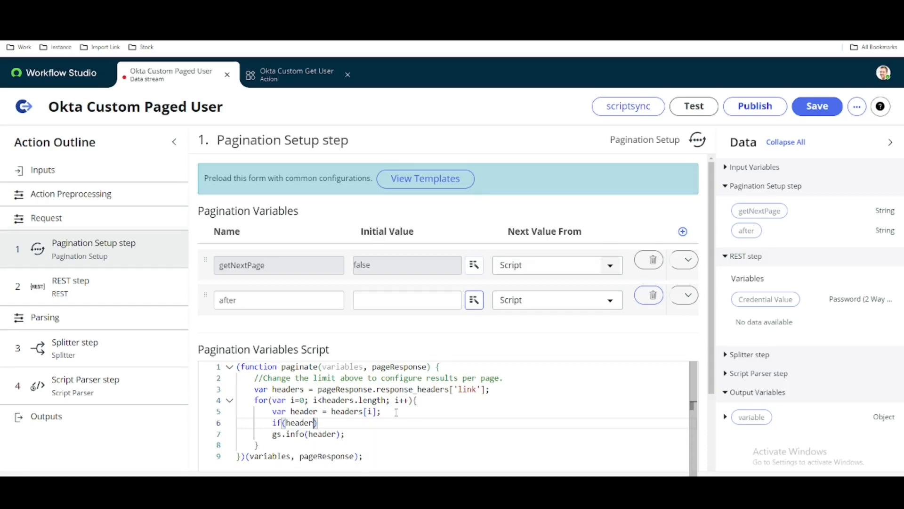
text(.indexof(')
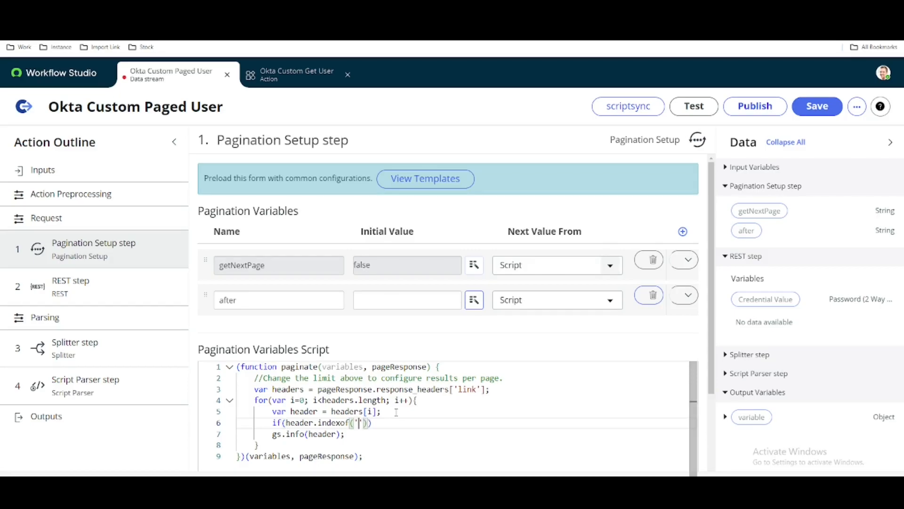
text(after=)
key(Right)
key(Right)
text({)
key(Return)
Step: Move the gs.info(header); line into the if block and indent it to match the nesting
scroll(354, 401, down, 2)
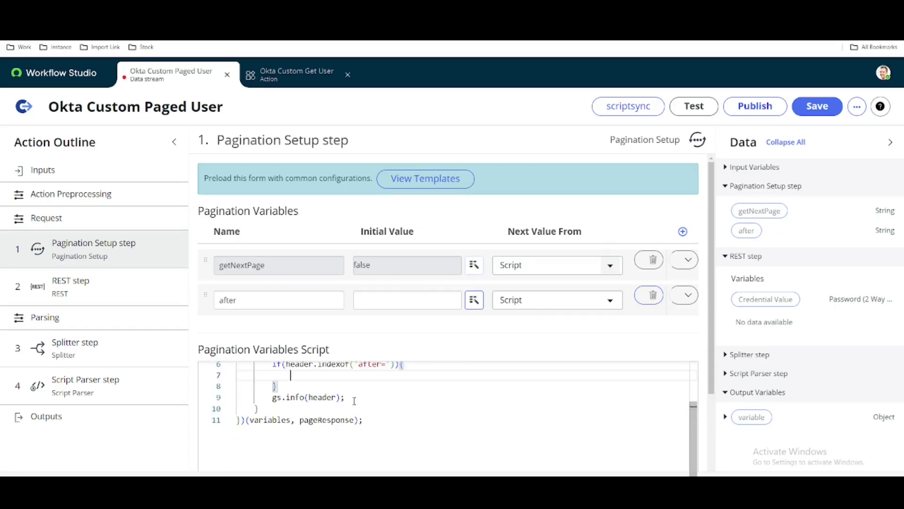
drag(352, 399, 275, 397)
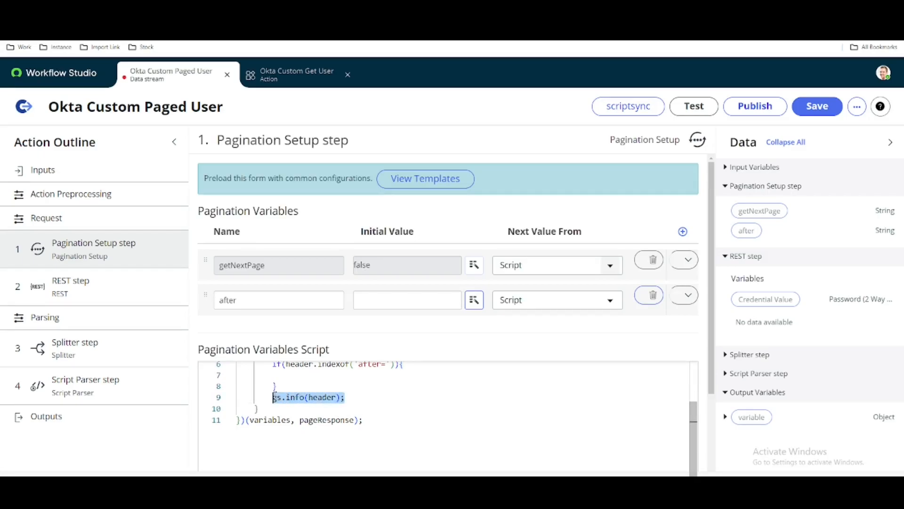
key(ctrl+x)
click(293, 379)
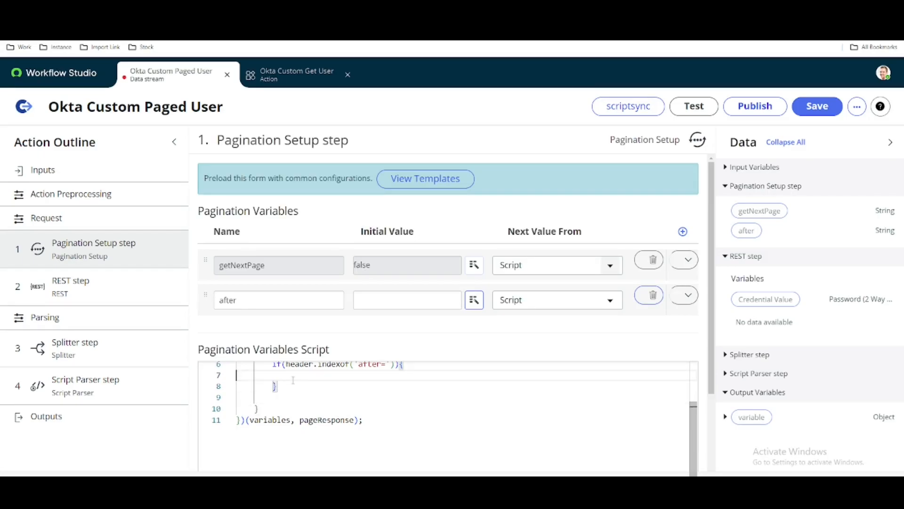
key(ctrl+v)
click(240, 375)
key(Tab)
key(Tab)
key(Tab)
scroll(357, 408, up, 2)
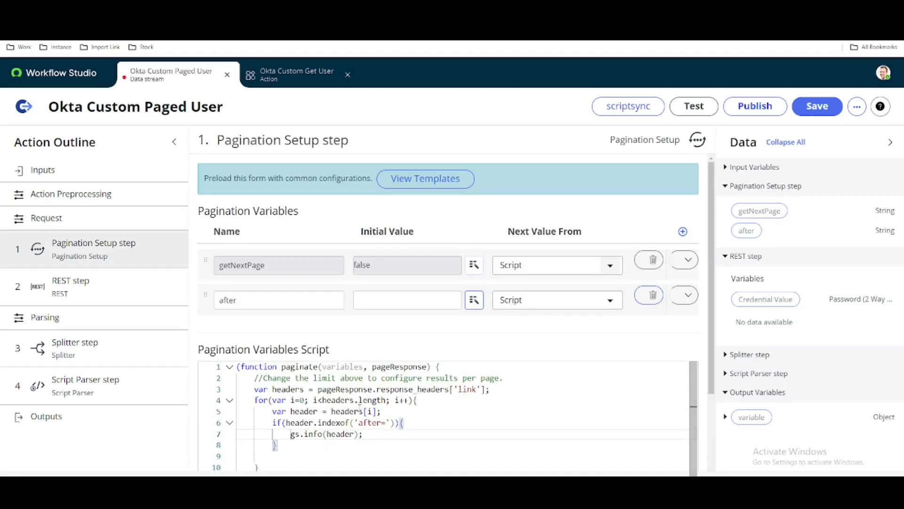
Step: Run a test of the data stream and refresh today's system log to check the filtered header messages
click(693, 105)
click(667, 295)
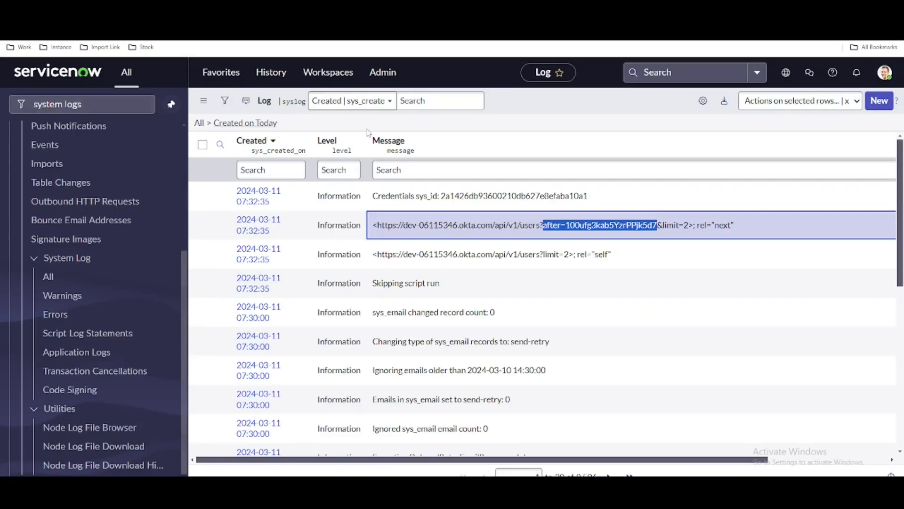
click(243, 125)
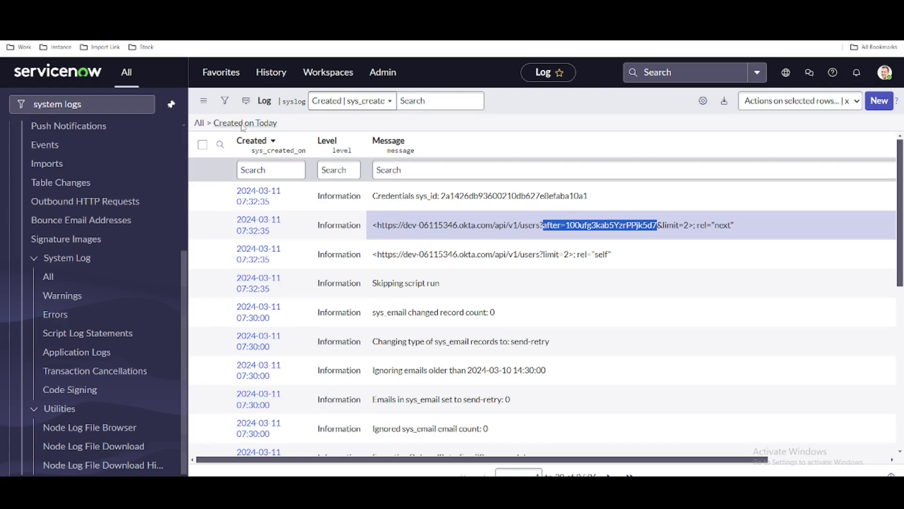
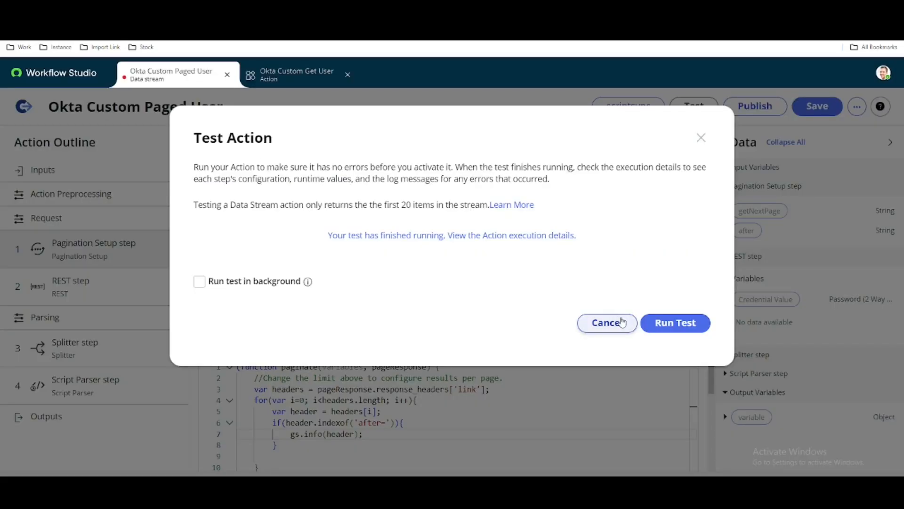
click(622, 323)
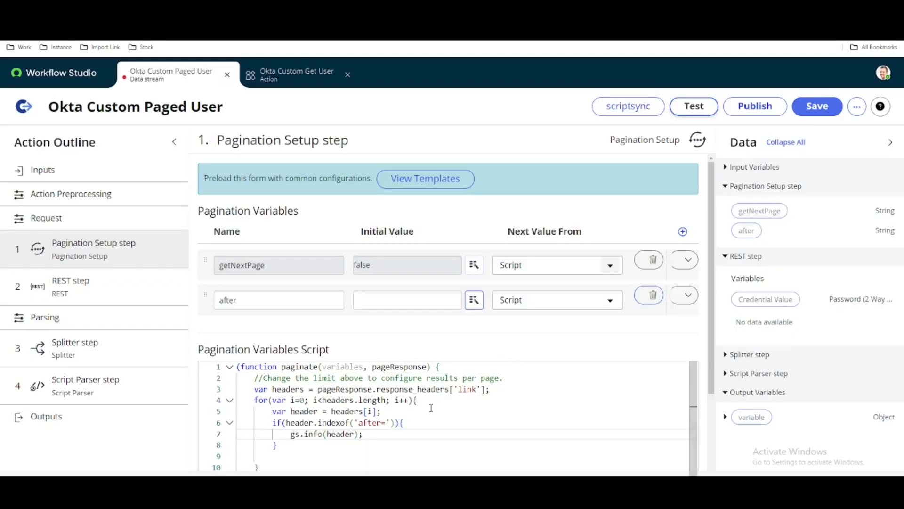
Step: Correct the if condition to header.indexOf('after=') > -1
click(347, 422)
key(BackSpace)
text(O)
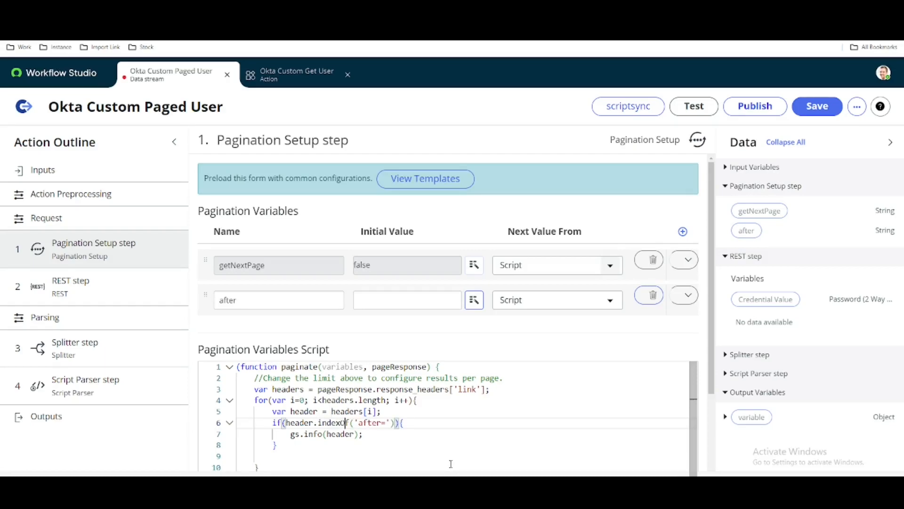
click(395, 424)
text(> -1)
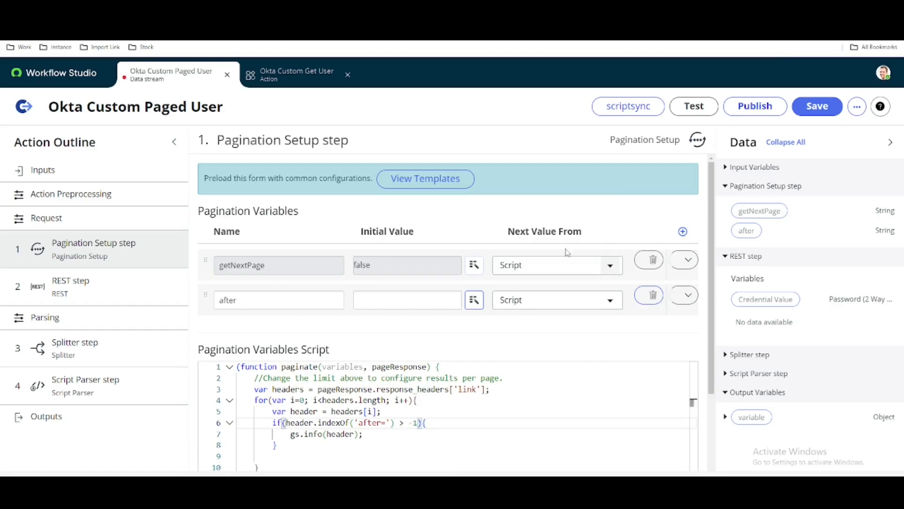
Step: Test the data stream again with the corrected condition, and check the refreshed system log for the logged link header
click(694, 106)
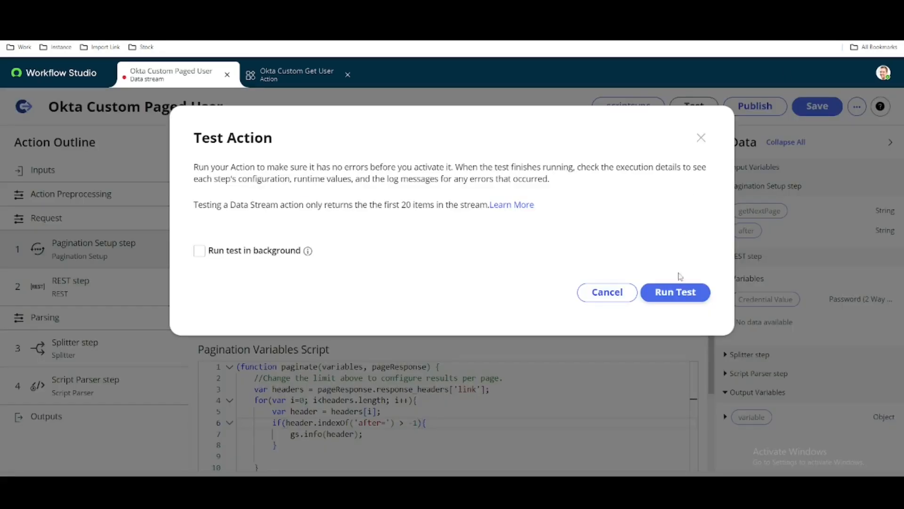
click(677, 291)
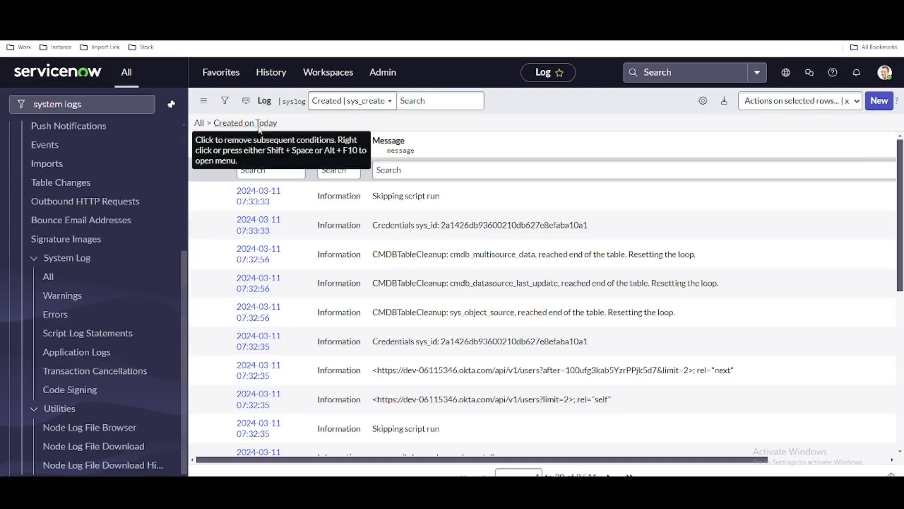
click(260, 125)
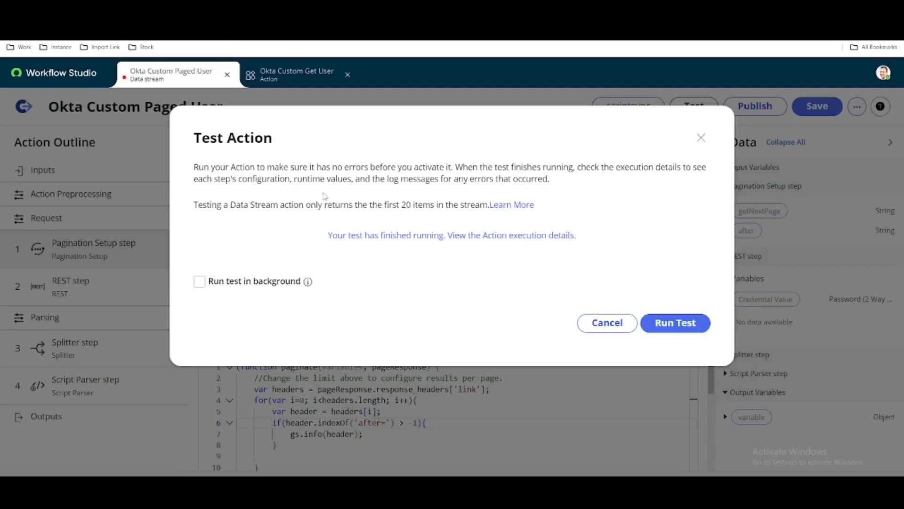
click(594, 324)
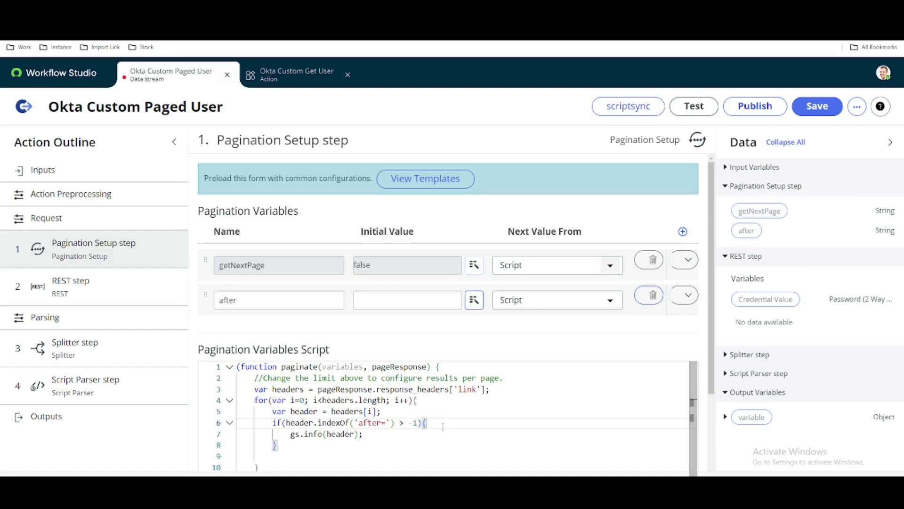
Step: Declare var afterIndex =""; below the headers variable, before the loop
click(492, 391)
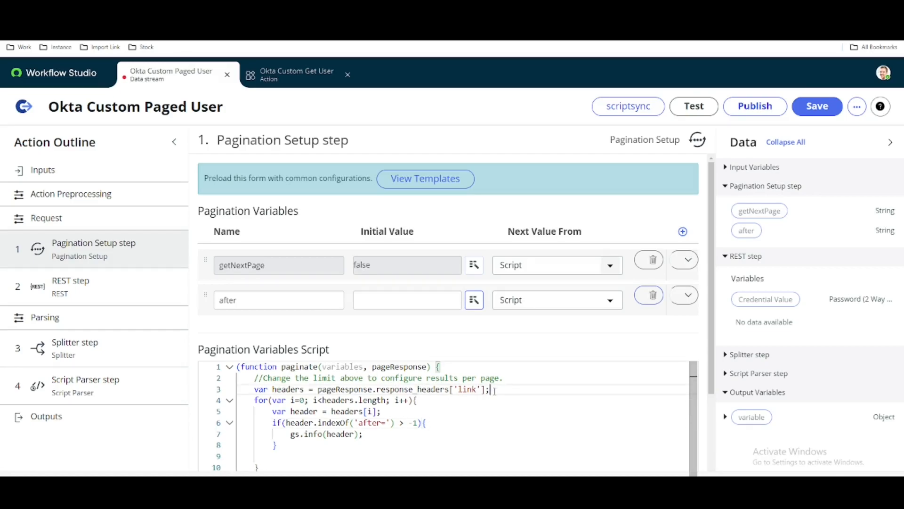
key(Return)
text(var)
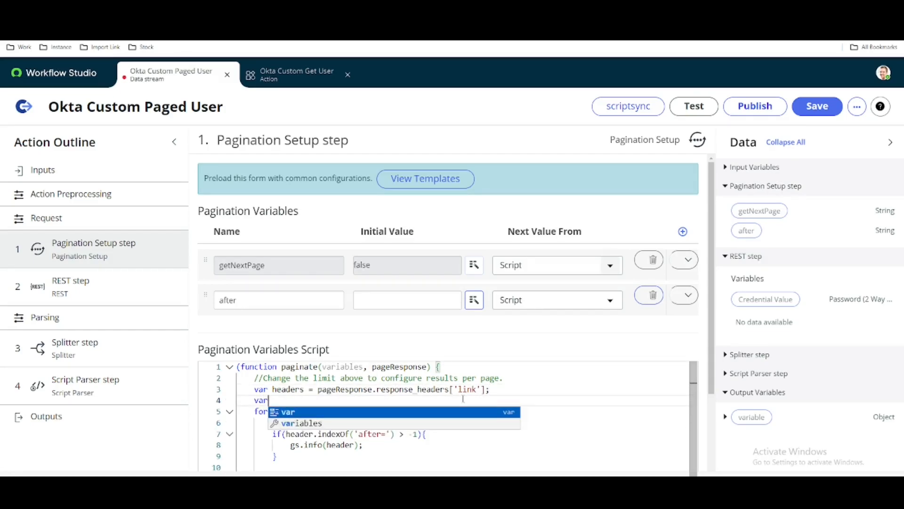
text( afterInd)
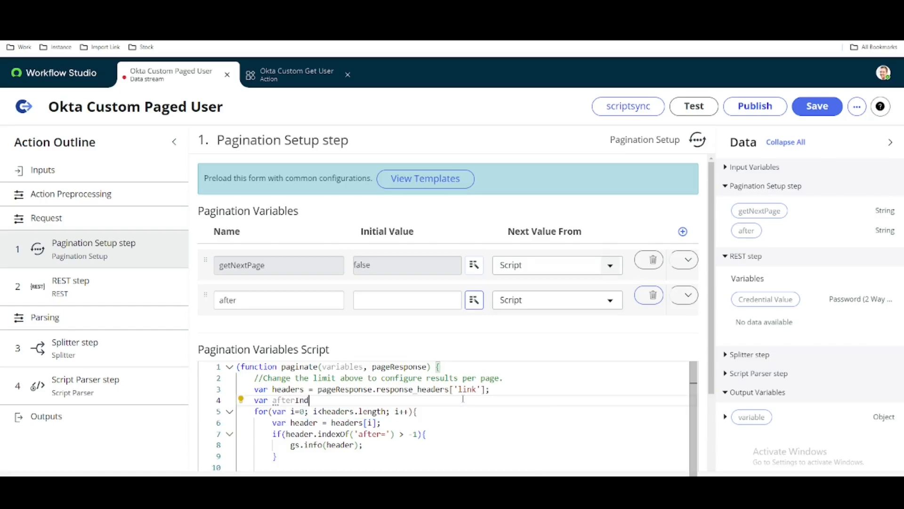
text(ex ="";)
Step: At the start of the if block, assign afterIndex = header.split("after=") above the log statement
double_click(306, 399)
key(ctrl+c)
click(400, 436)
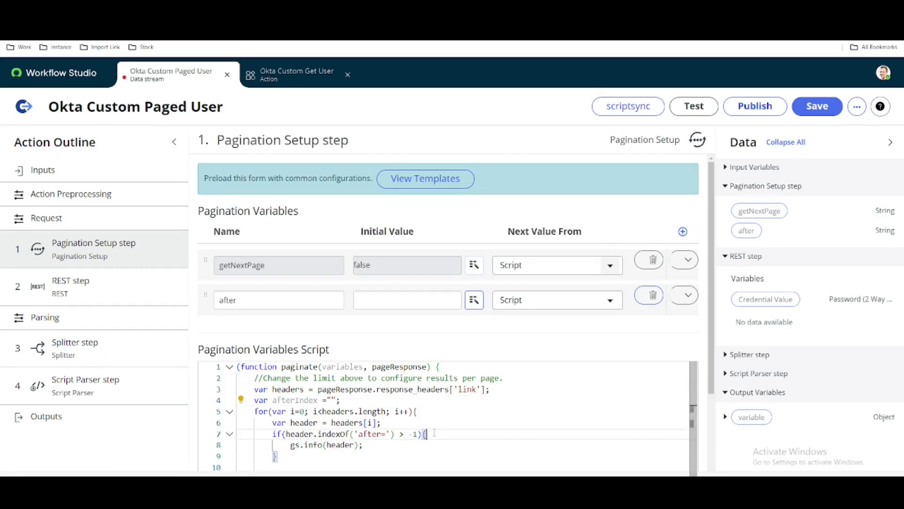
key(Return)
key(ctrl+v)
text(=)
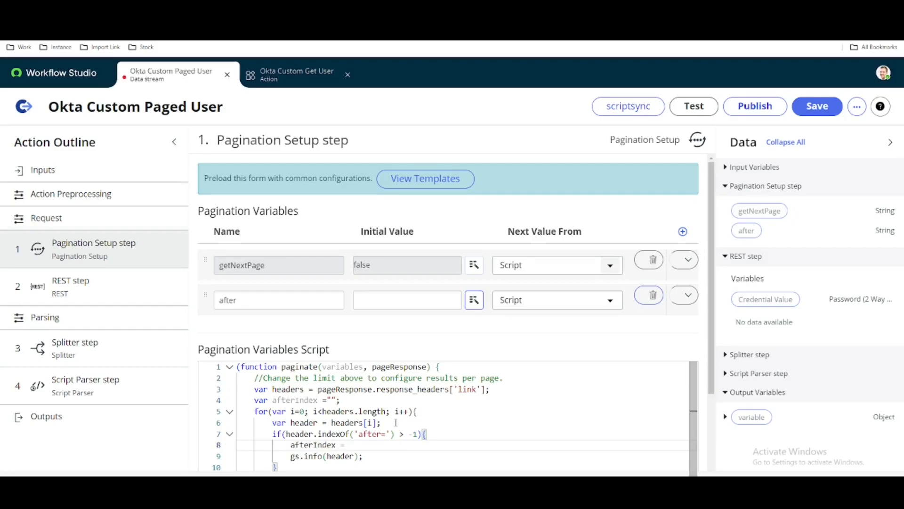
double_click(343, 456)
key(ctrl+c)
click(351, 445)
key(ctrl+v)
text(.split()
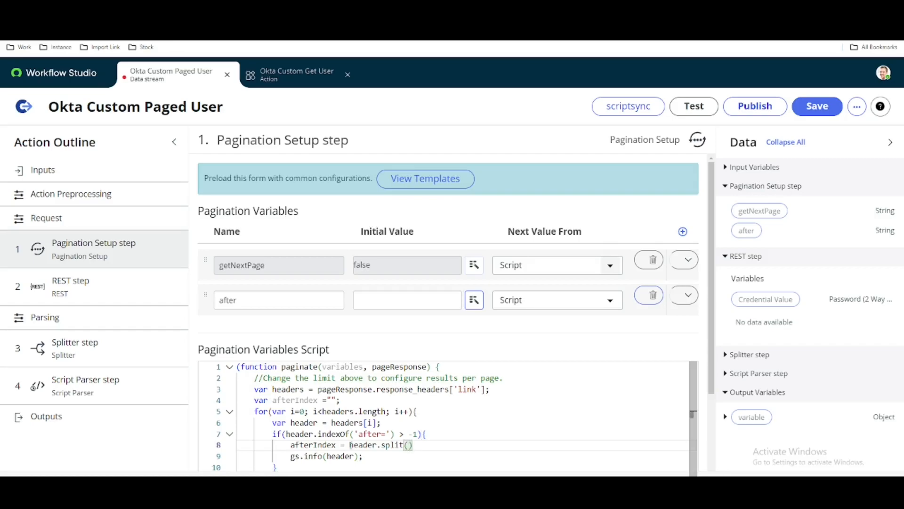
text("after=)
Step: Check the after value in the system log's next link, and append [1] to the split in the afterIndex assignment
click(208, 10)
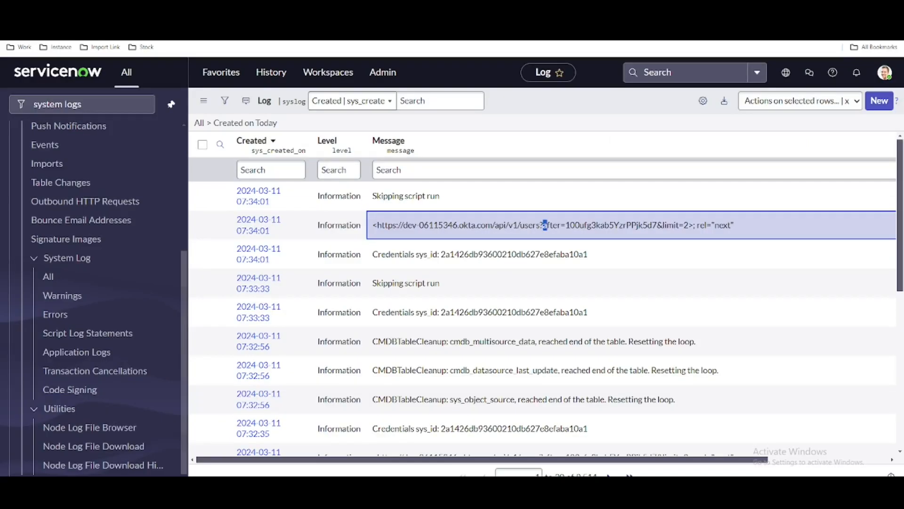
drag(565, 225, 657, 225)
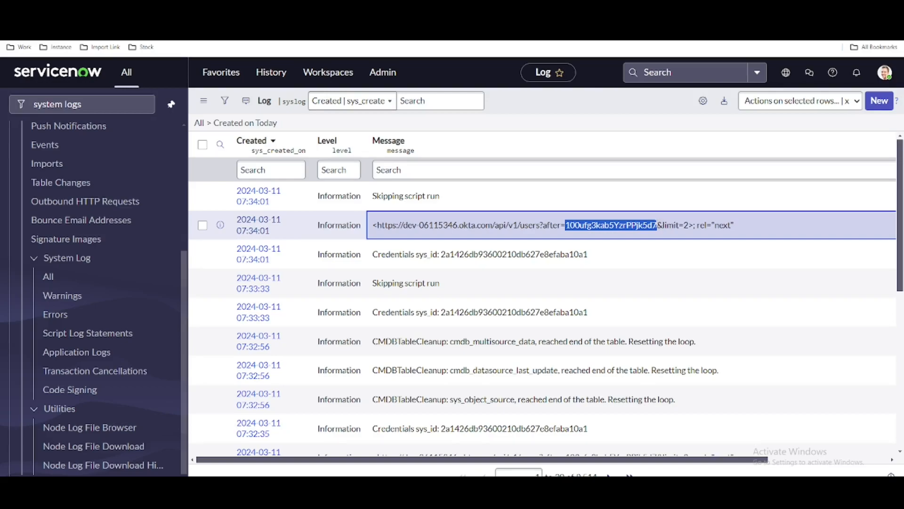
click(244, 9)
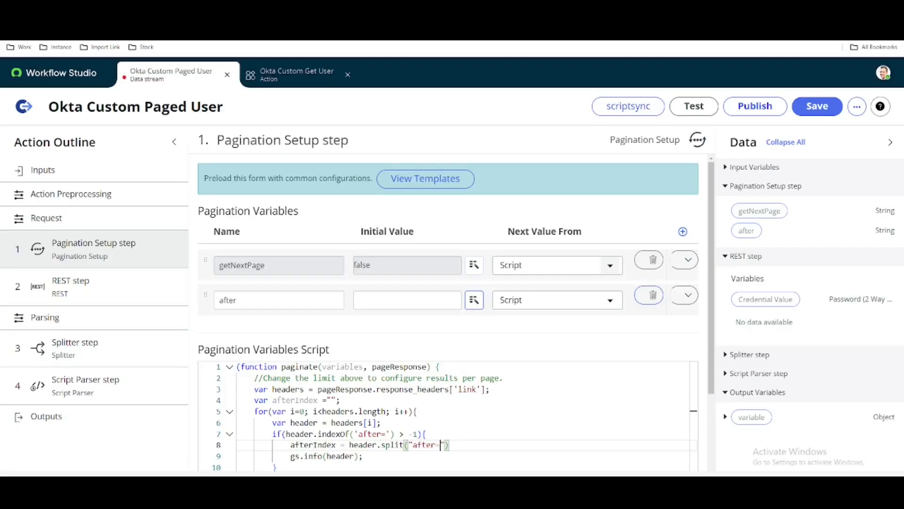
click(456, 442)
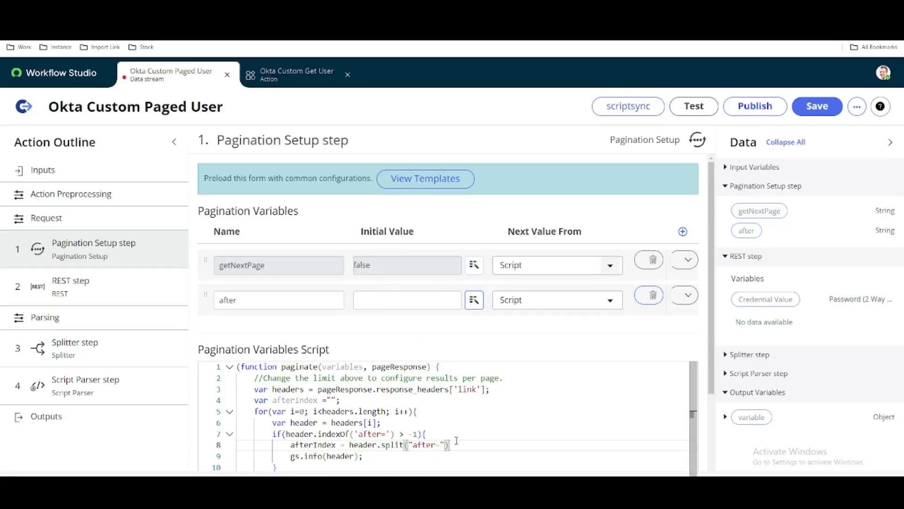
text([1])
Step: Chain .split("&limit=") onto the afterIndex assignment, copying the &limit= delimiter from the logged next link in the system log
text(.split)
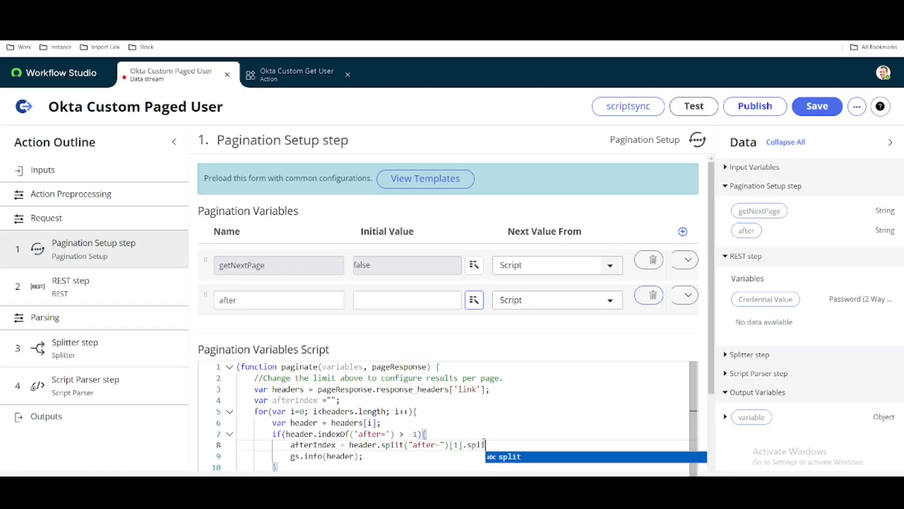
text(()
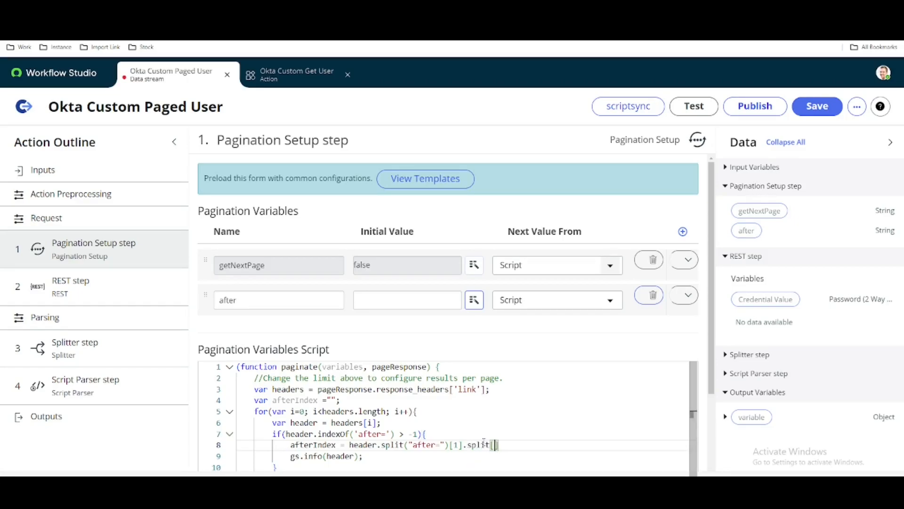
key(BackSpace)
text((")
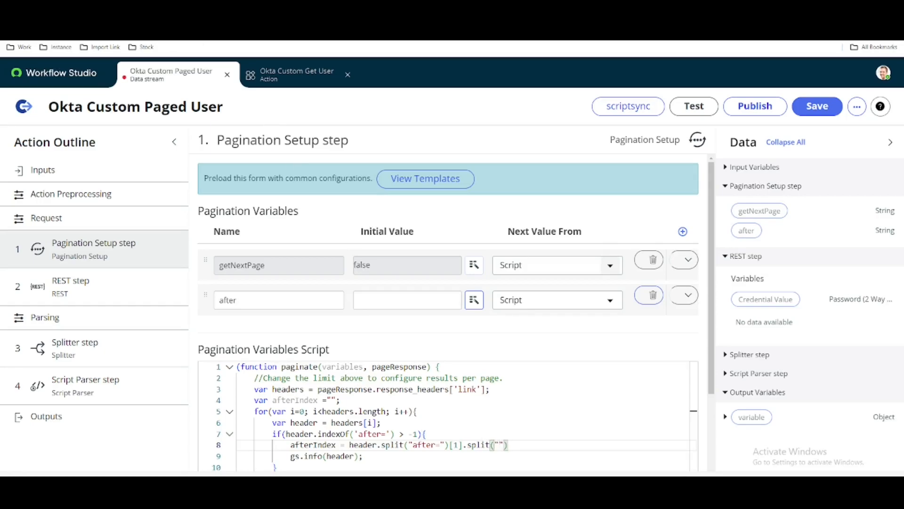
click(542, 12)
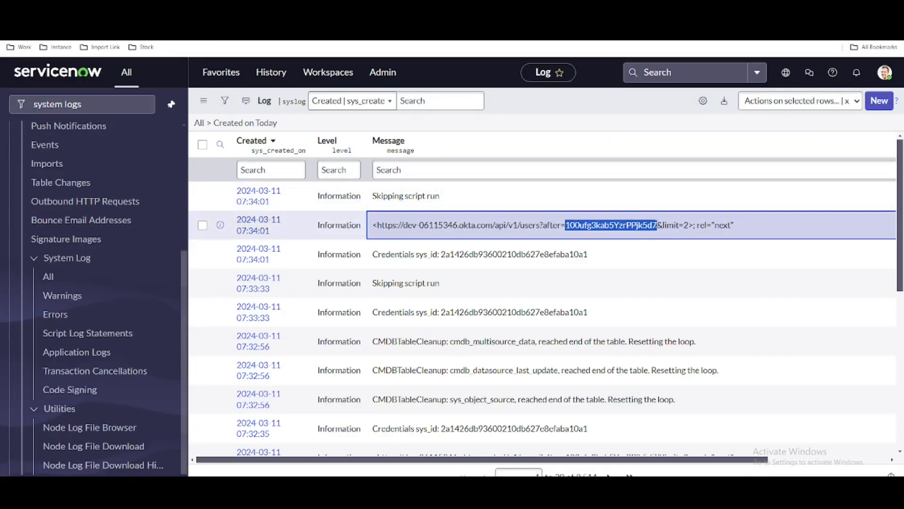
drag(657, 226, 684, 225)
click(683, 225)
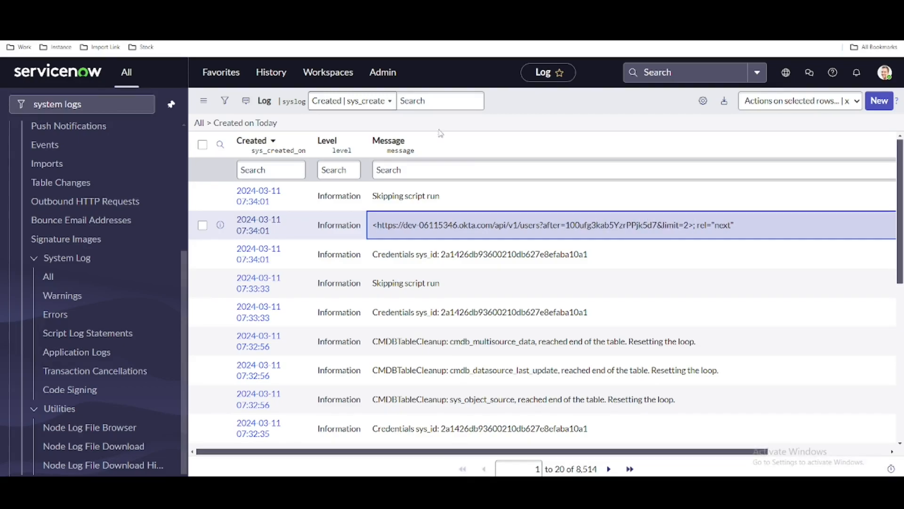
click(424, 12)
key(ctrl+v)
key(ctrl+v)
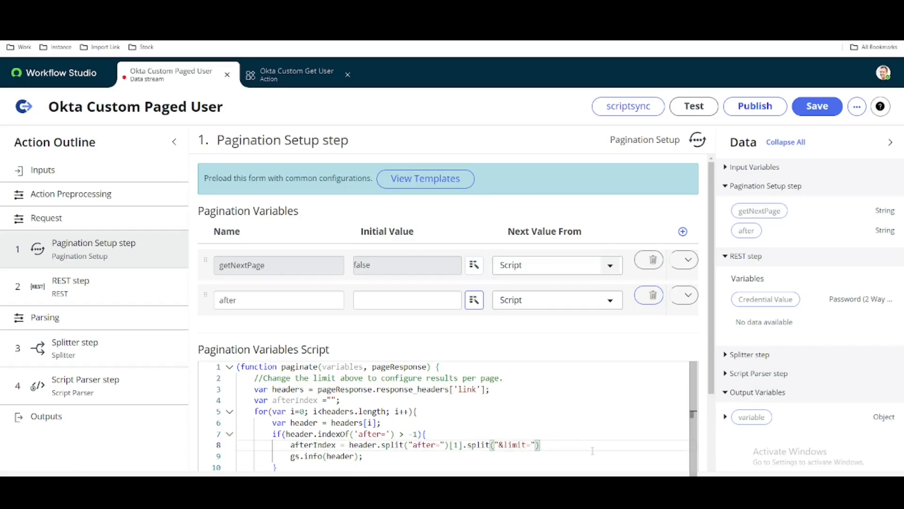
Step: Finish the afterIndex assignment with [0]; after the &limit= split to take the first part
click(179, 14)
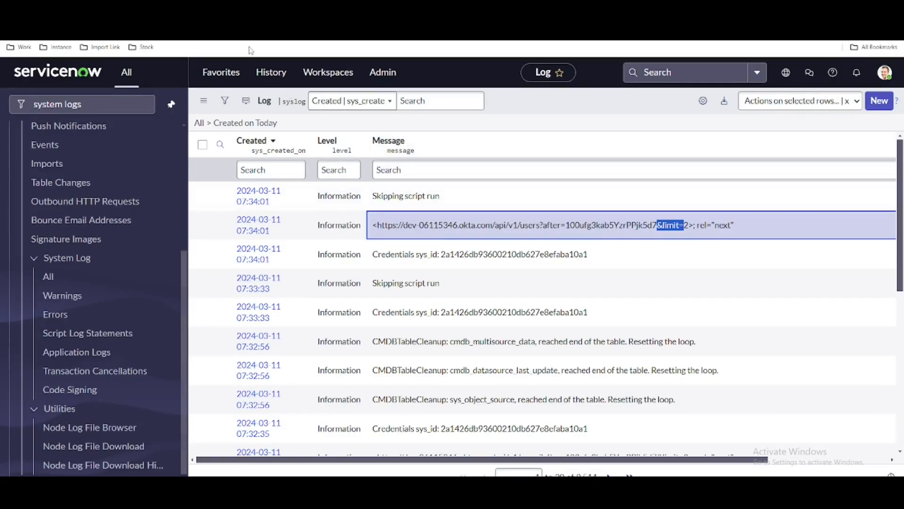
click(330, 13)
text([1].split("&limit=")[)
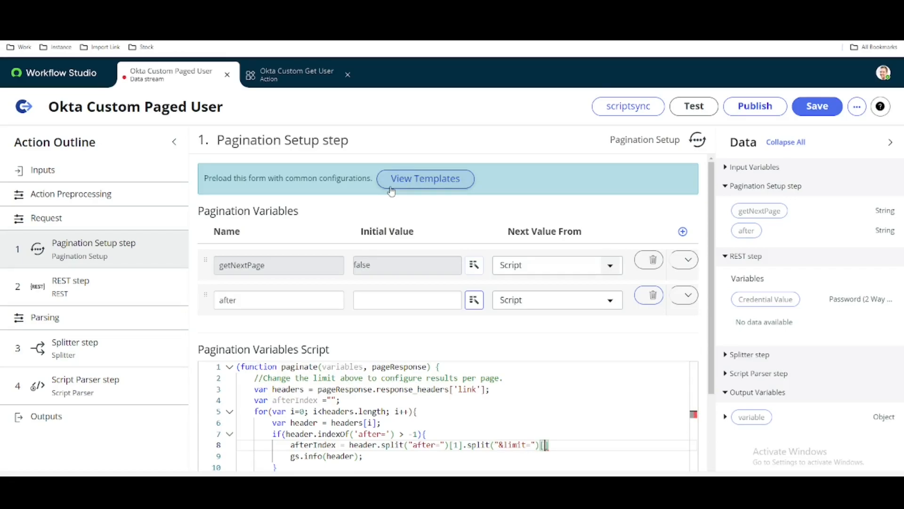
text(0)
key(Right)
text(;)
Step: Review the after value in the logged next link against its surrounding after= and &limit= delimiters
click(179, 14)
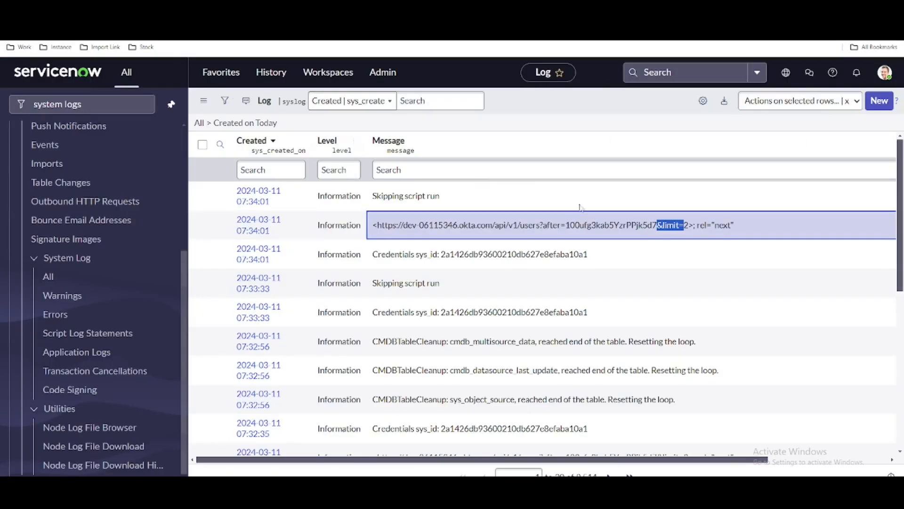
drag(632, 226, 659, 228)
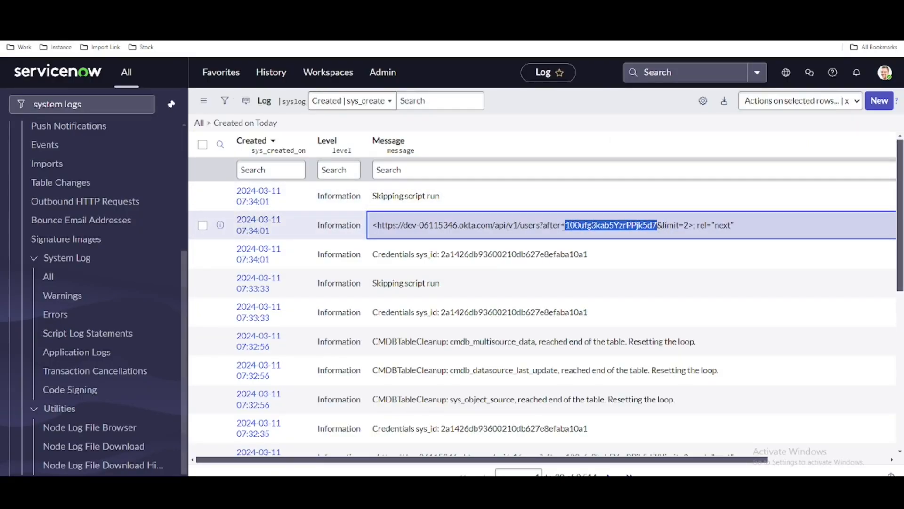
drag(542, 225, 565, 225)
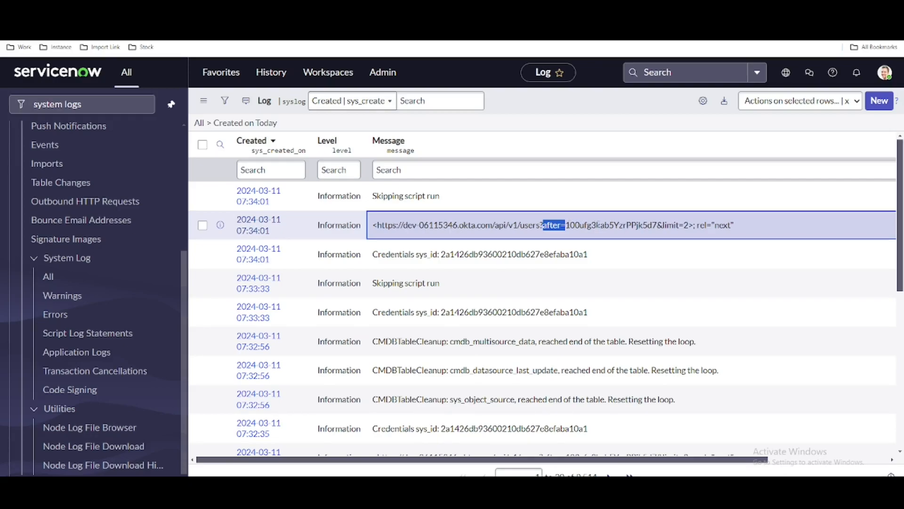
drag(656, 225, 683, 225)
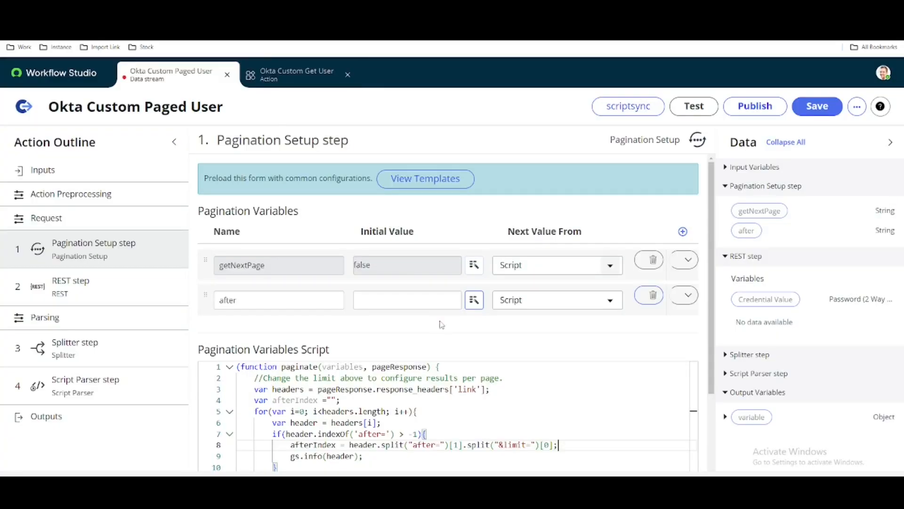
Step: Change the log statement in the if block to gs.info(afterIndex)
scroll(439, 323, down, 1)
double_click(330, 398)
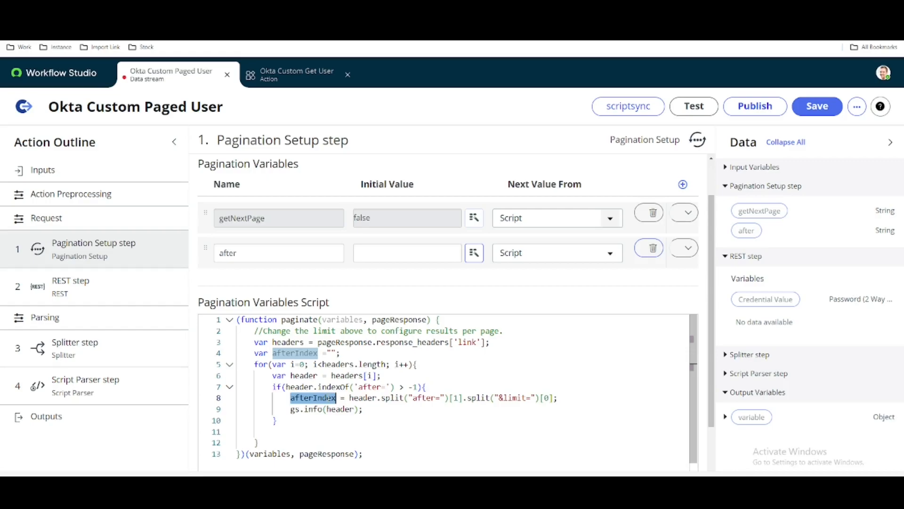
key(ctrl+c)
double_click(339, 409)
key(ctrl+v)
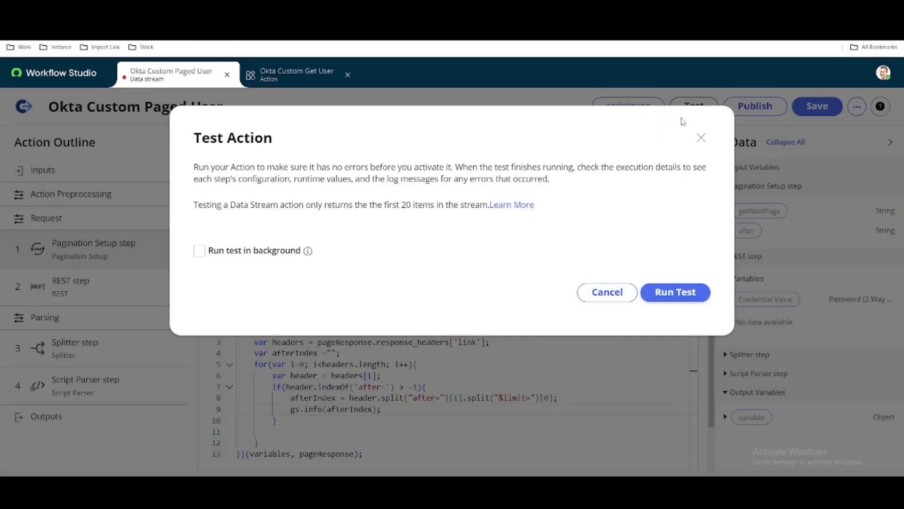
Step: Test the data stream, check the refreshed system log for the extracted after value, and close the test dialog
click(689, 112)
click(669, 298)
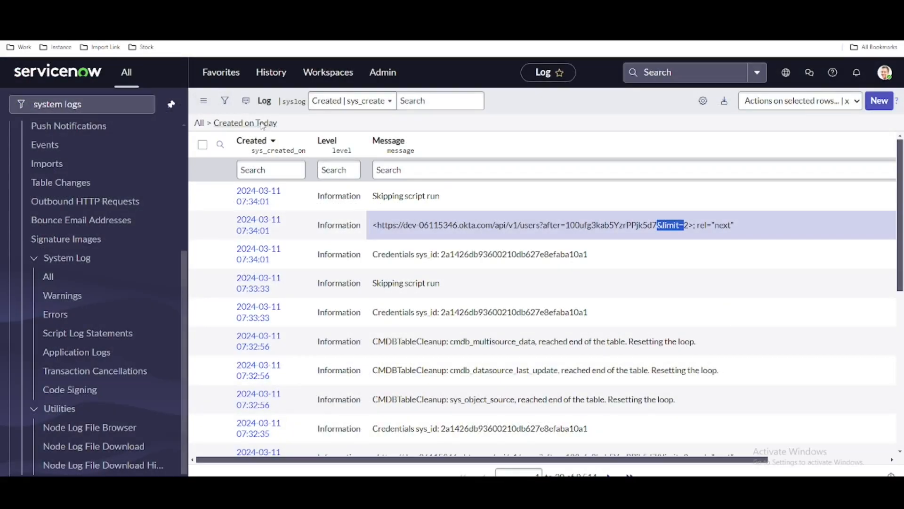
click(262, 125)
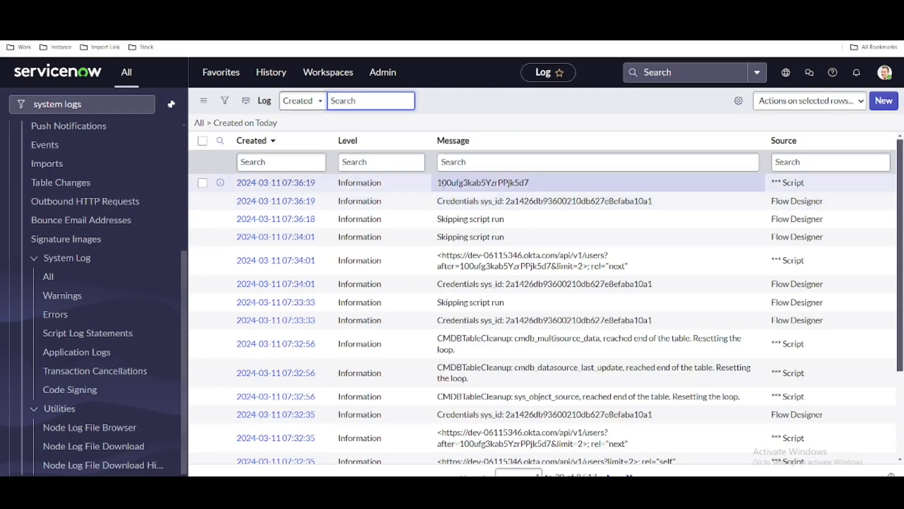
drag(439, 187, 555, 195)
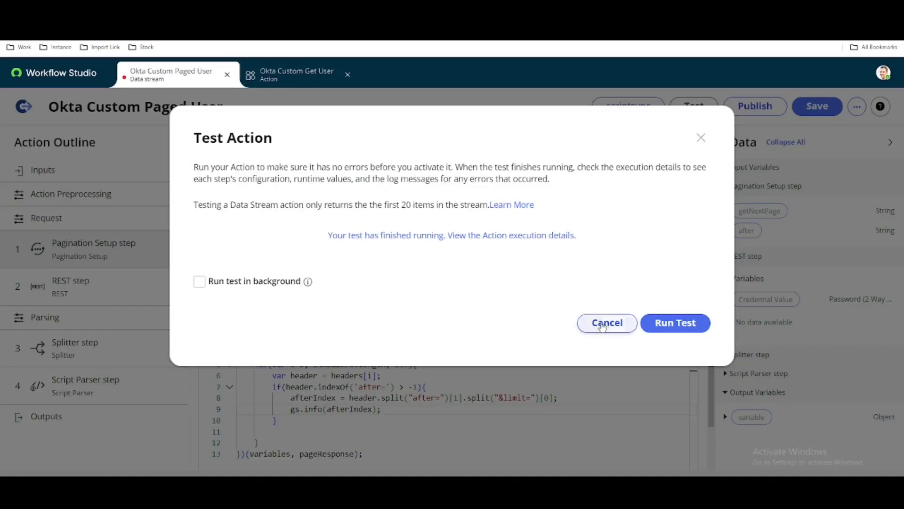
click(604, 323)
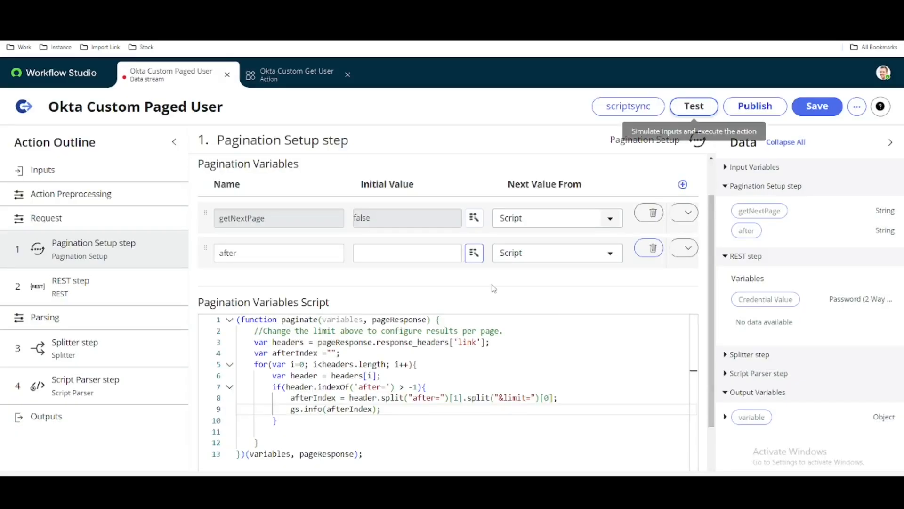
Step: Add an if(afterIndex){ } block below the for loop in the pagination script
click(476, 364)
scroll(477, 355, down, 2)
scroll(366, 369, up, 2)
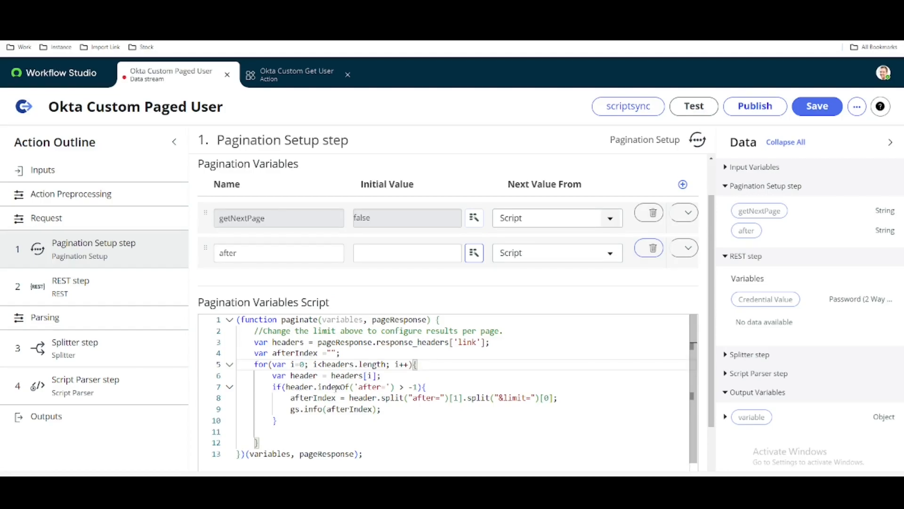
click(276, 441)
key(Return)
text(if()
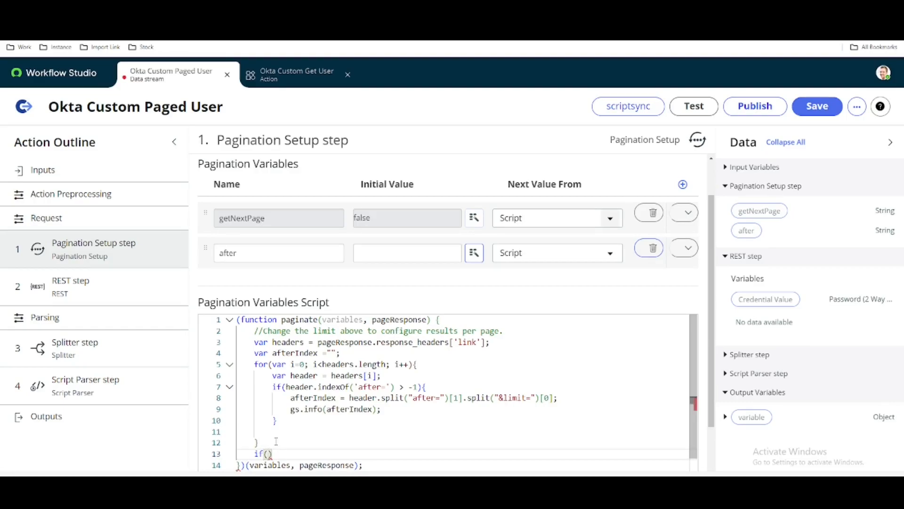
click(293, 352)
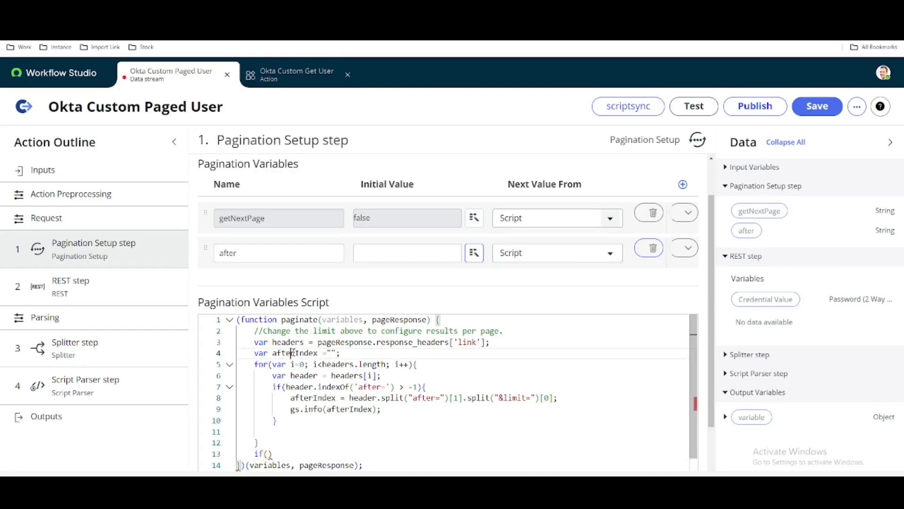
click(268, 453)
key(ctrl+v)
text({)
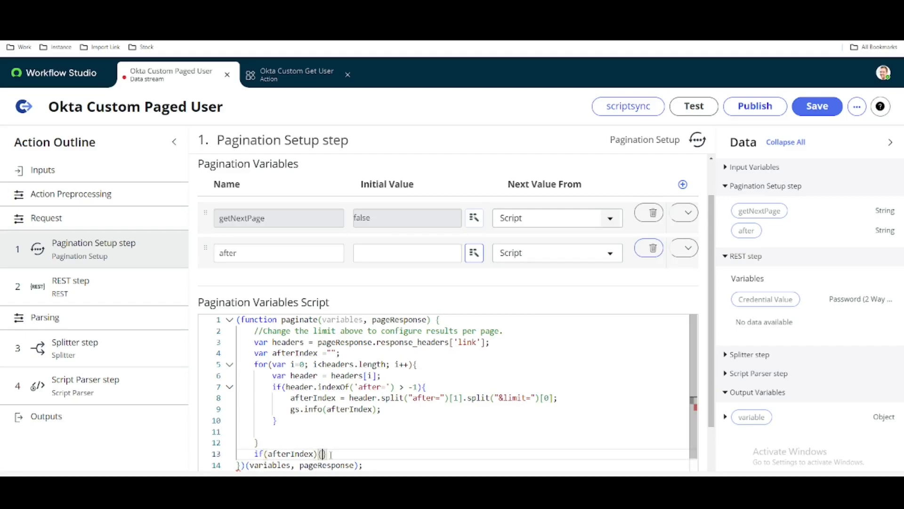
Step: Inside the if(afterIndex) block, add variables.getNextPage = true;, copying the name from the pagination variable
key(Return)
text(var)
key(Down)
key(Return)
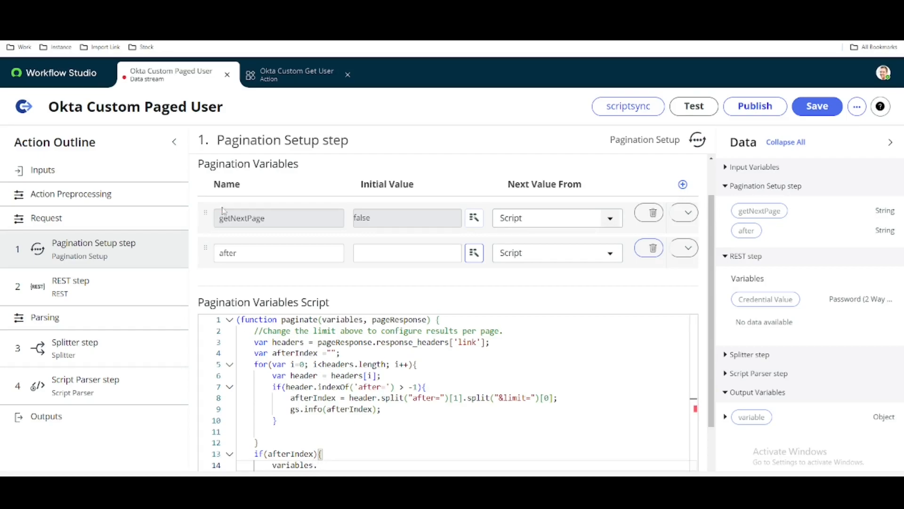
drag(271, 217, 215, 221)
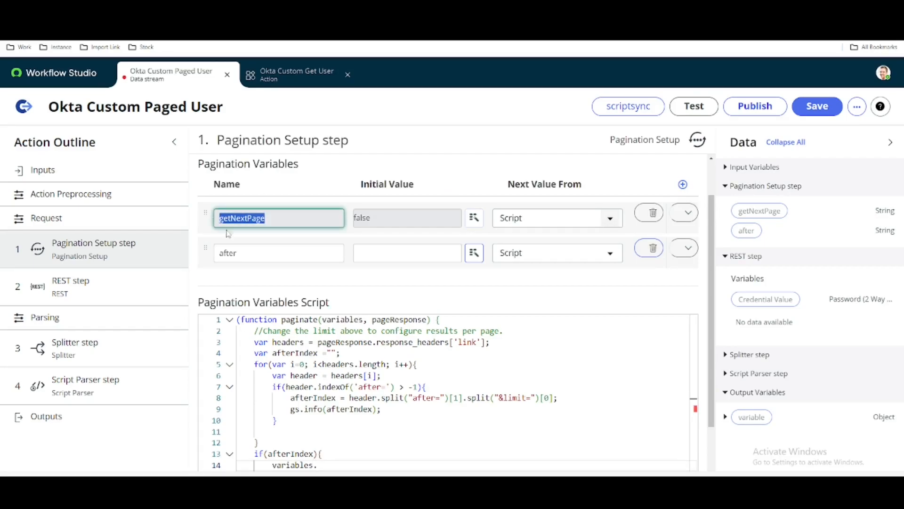
key(ctrl+c)
click(337, 465)
key(ctrl+v)
text(= true)
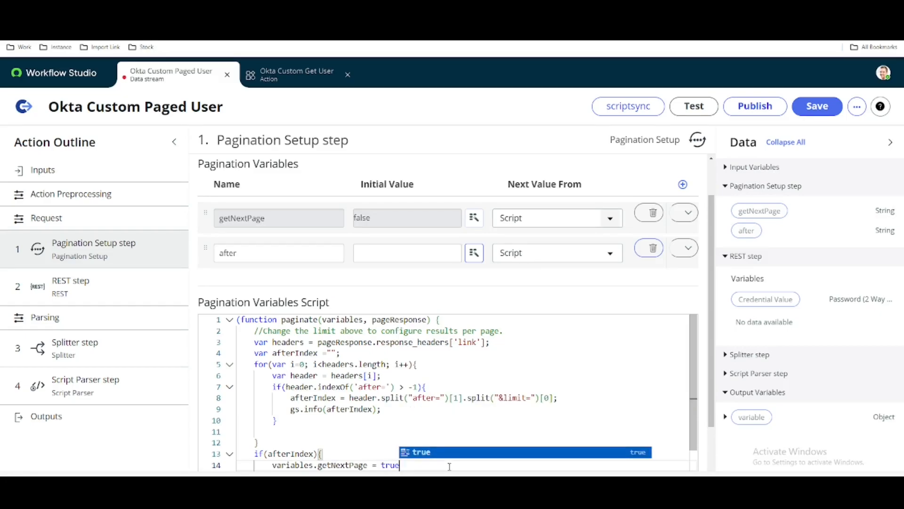
text(;)
Step: Add an else block to the afterIndex condition containing variables.getNextPage = false;
scroll(450, 466, down, 2)
click(282, 420)
text(else{)
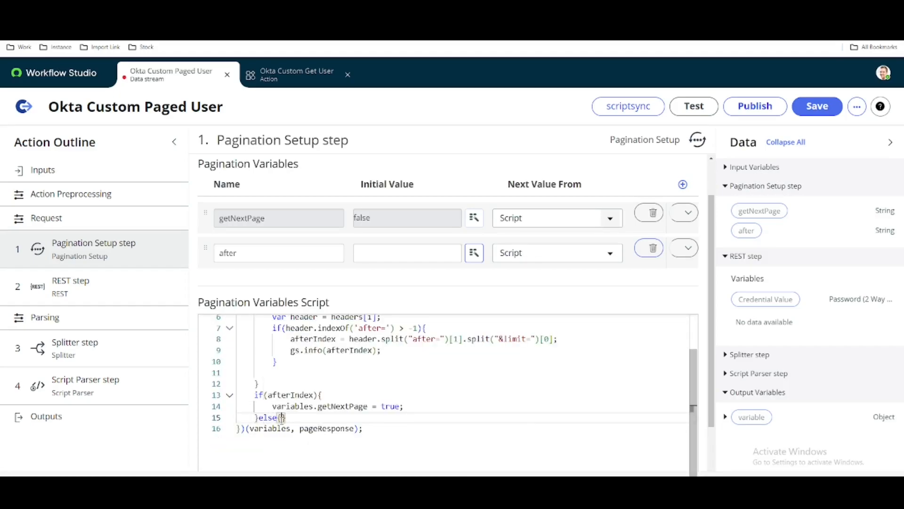
key(Return)
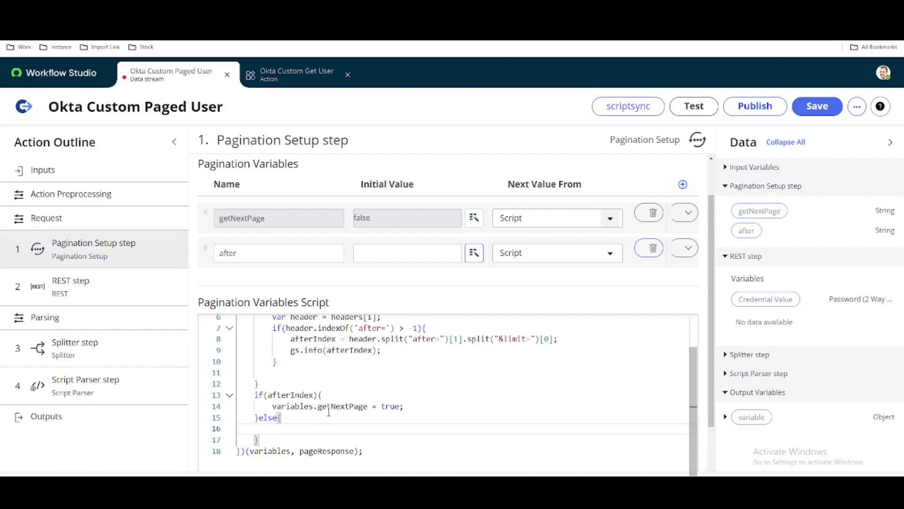
drag(404, 406, 273, 406)
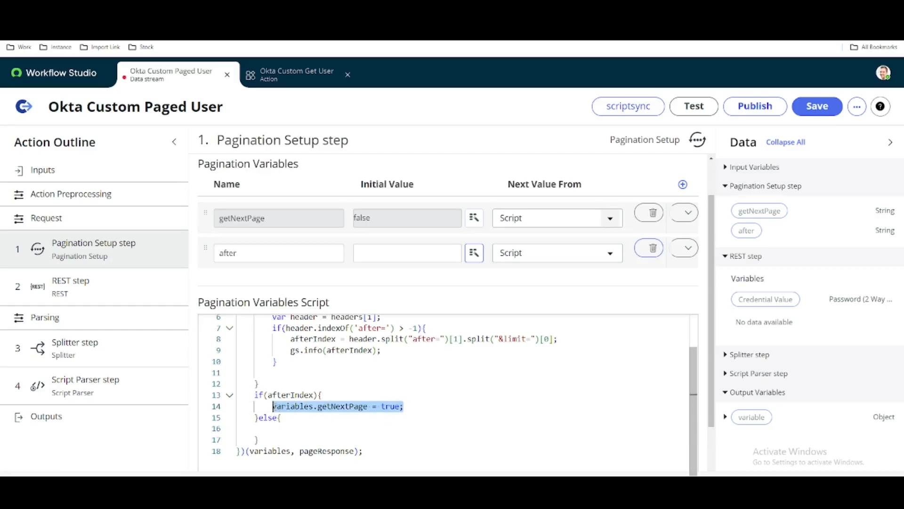
click(281, 429)
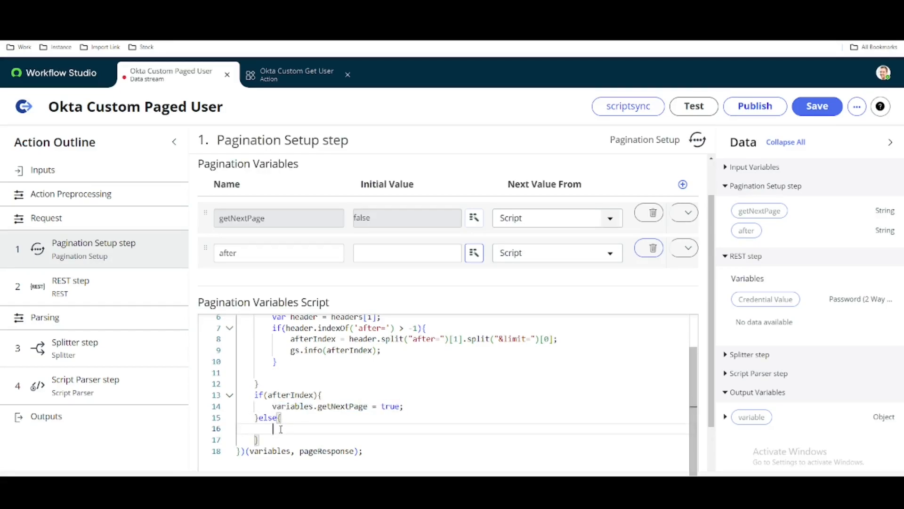
key(ctrl+v)
double_click(390, 428)
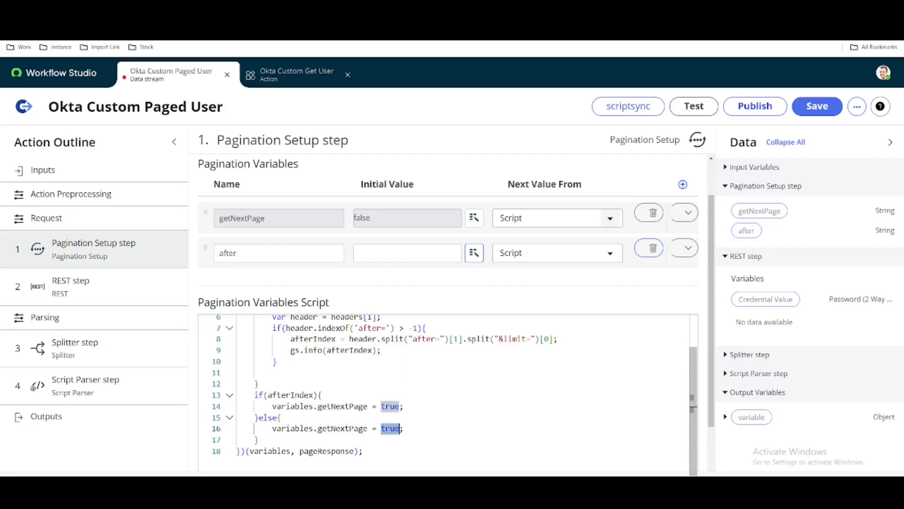
text(false)
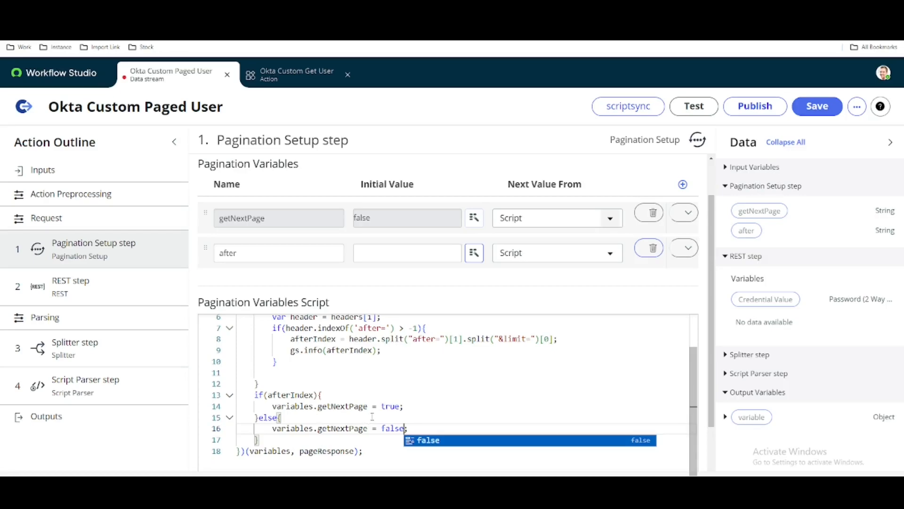
Step: Add variables.after = afterIndex; below the getNextPage = true line in the if(afterIndex) block, copying afterIndex from the script
scroll(381, 375, up, 3)
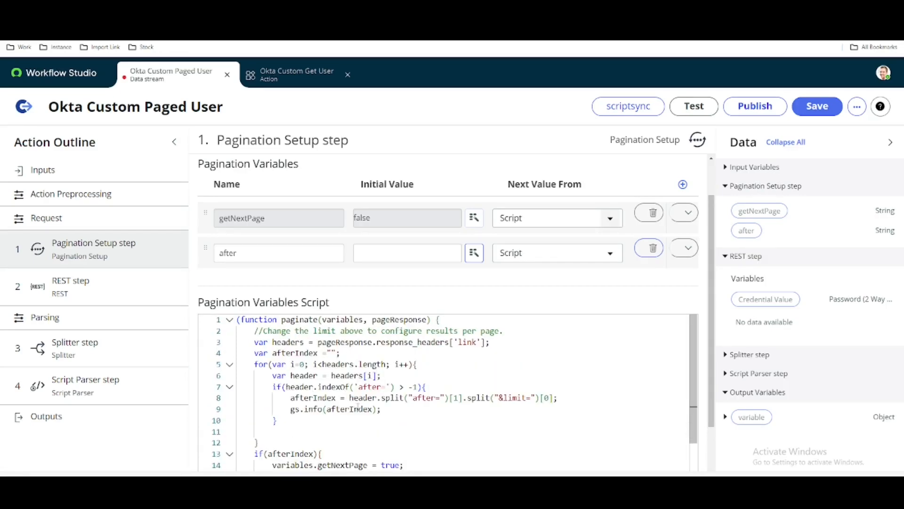
double_click(206, 253)
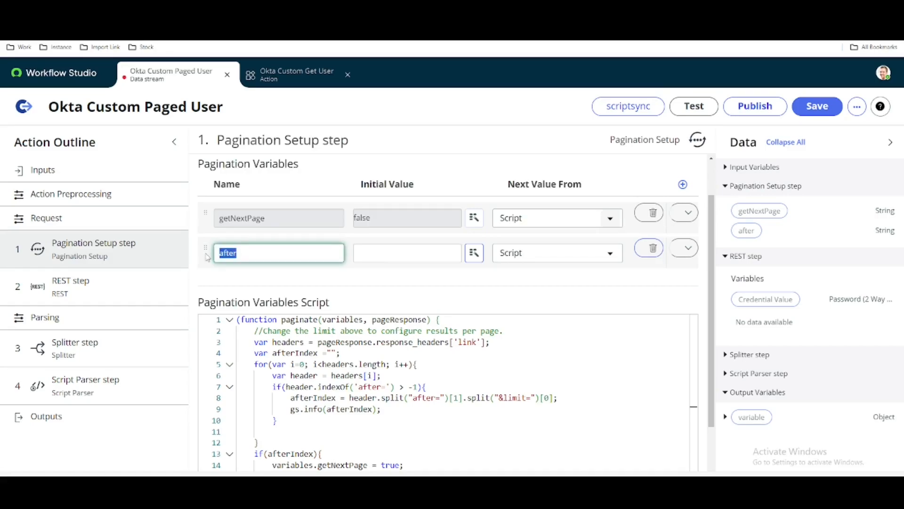
scroll(389, 403, down, 3)
click(400, 412)
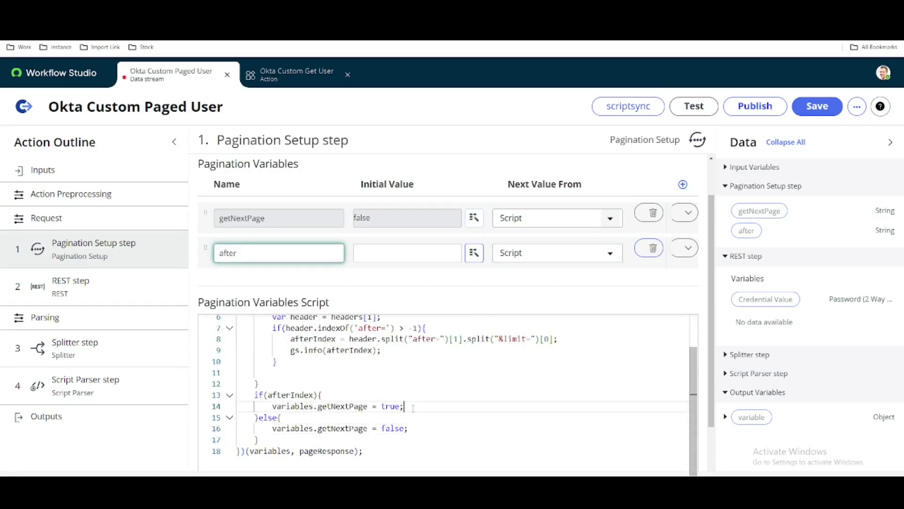
key(Return)
text(variables)
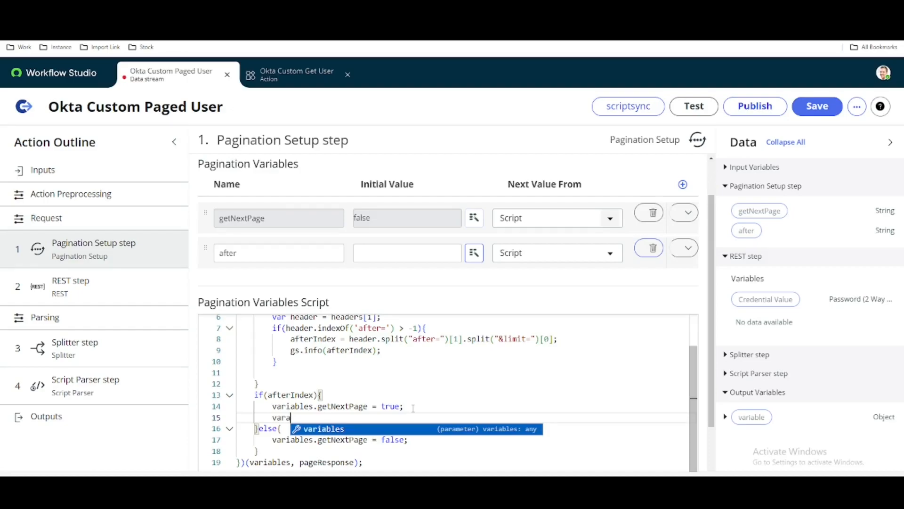
text(.after =)
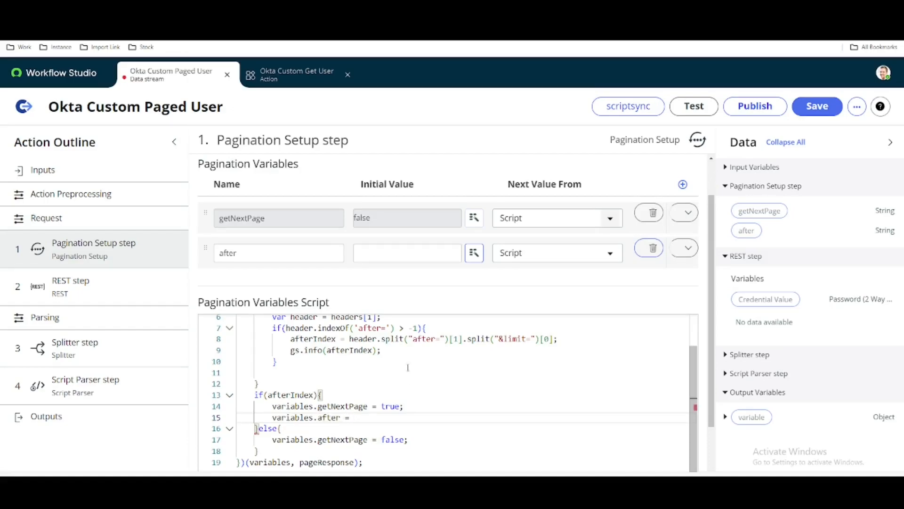
double_click(304, 338)
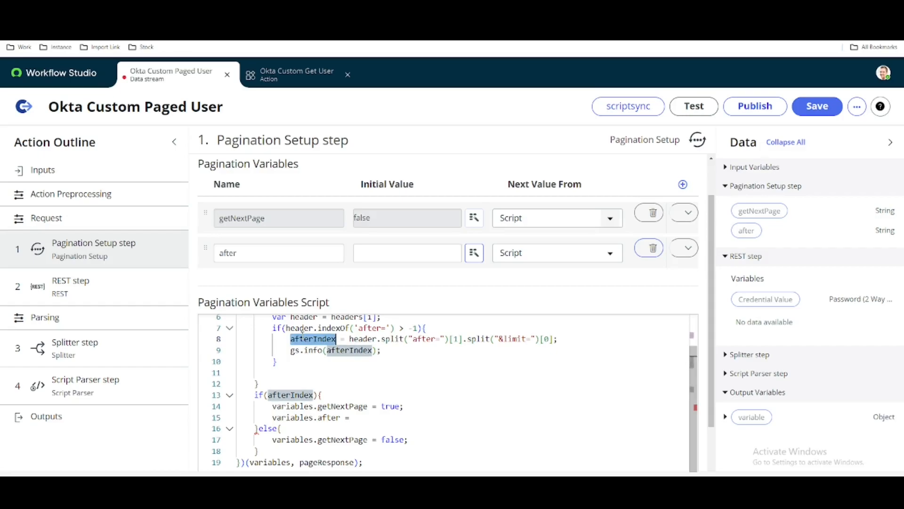
key(ctrl+c)
click(383, 416)
key(ctrl+v)
text(;)
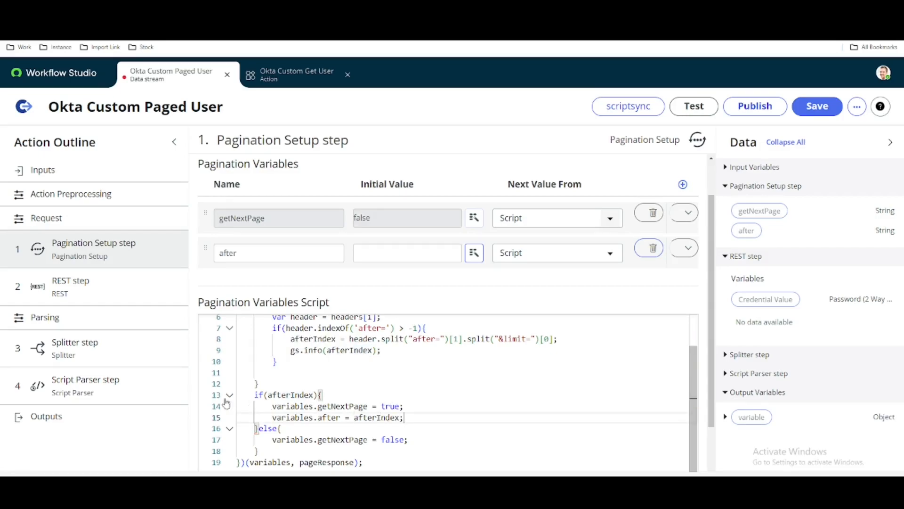
Step: Add a query parameter named after to the REST step, with the Pagination Setup step's after variable as its value
click(81, 291)
click(124, 255)
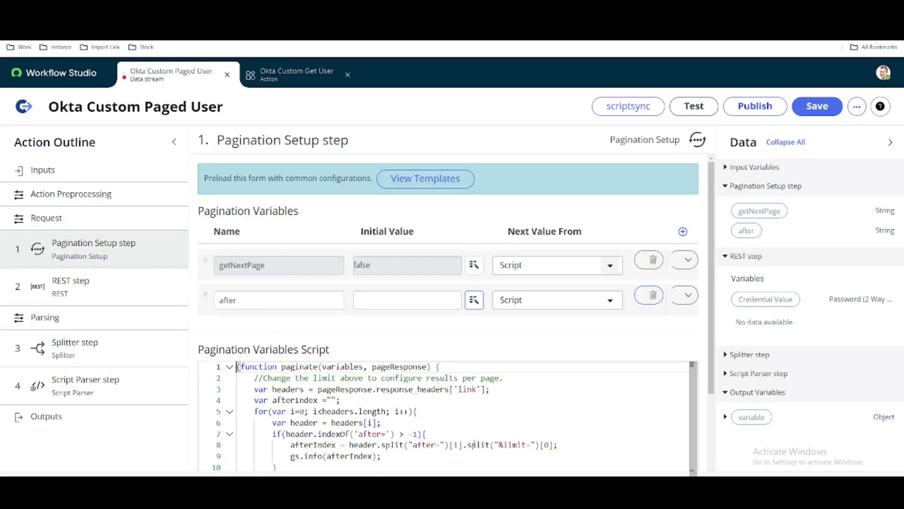
scroll(411, 450, down, 2)
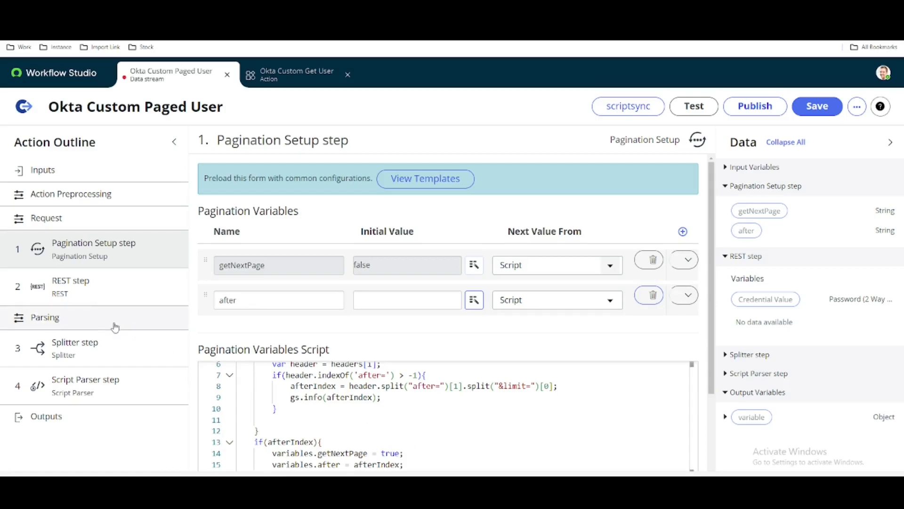
click(90, 295)
scroll(460, 376, down, 3)
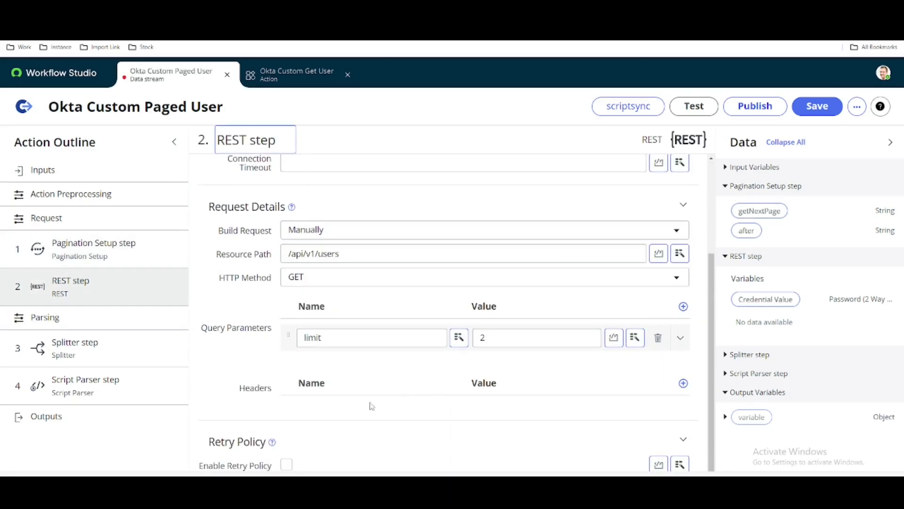
click(683, 307)
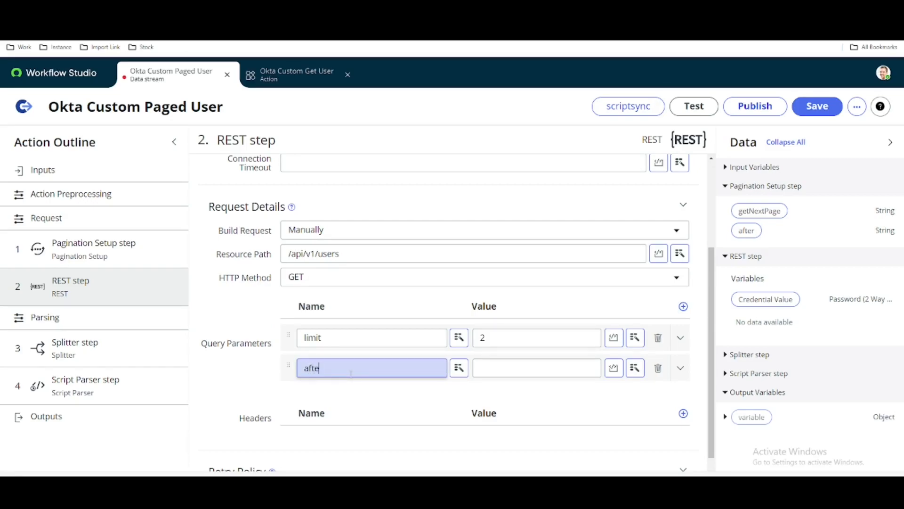
click(521, 369)
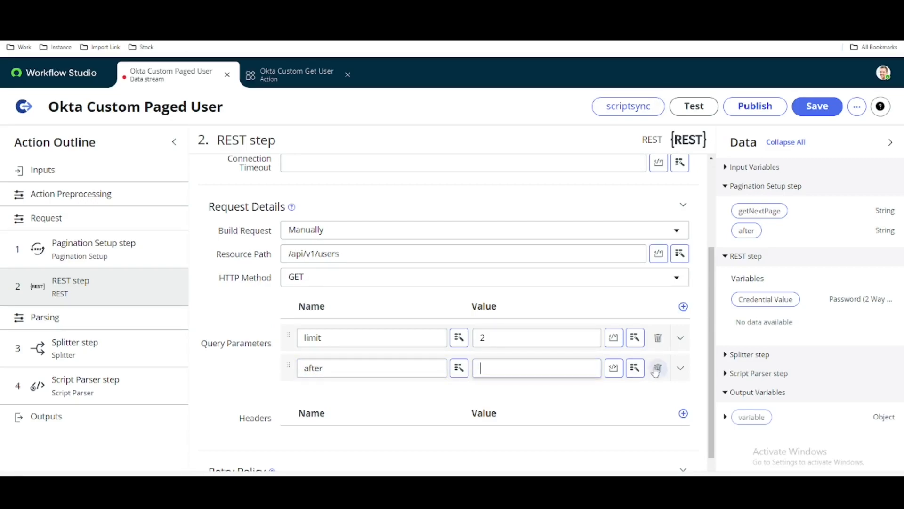
click(636, 371)
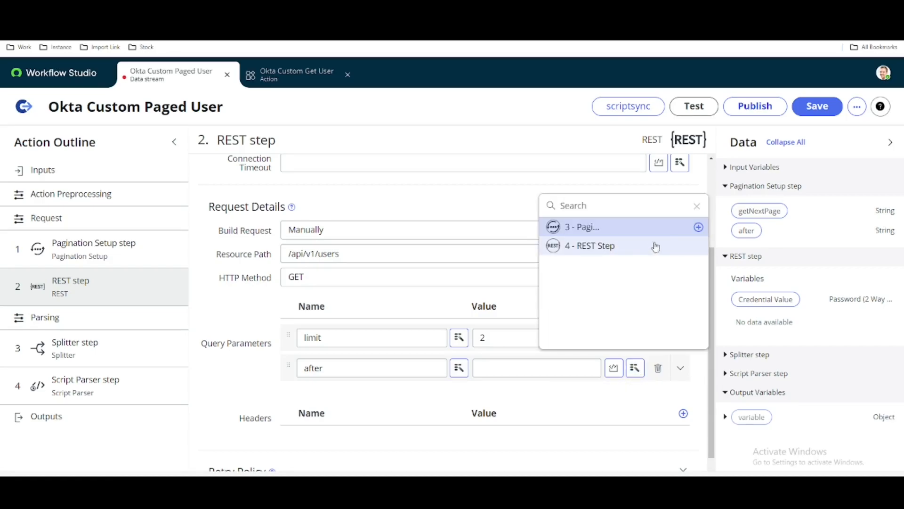
key(Escape)
drag(747, 231, 527, 370)
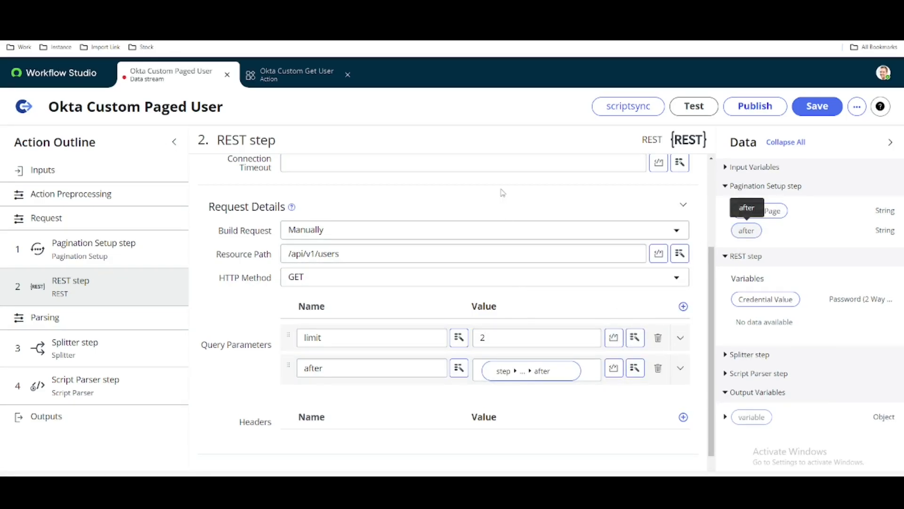
Step: Test the data stream, check the page and item counts in the execution details, and close the test dialog
click(705, 101)
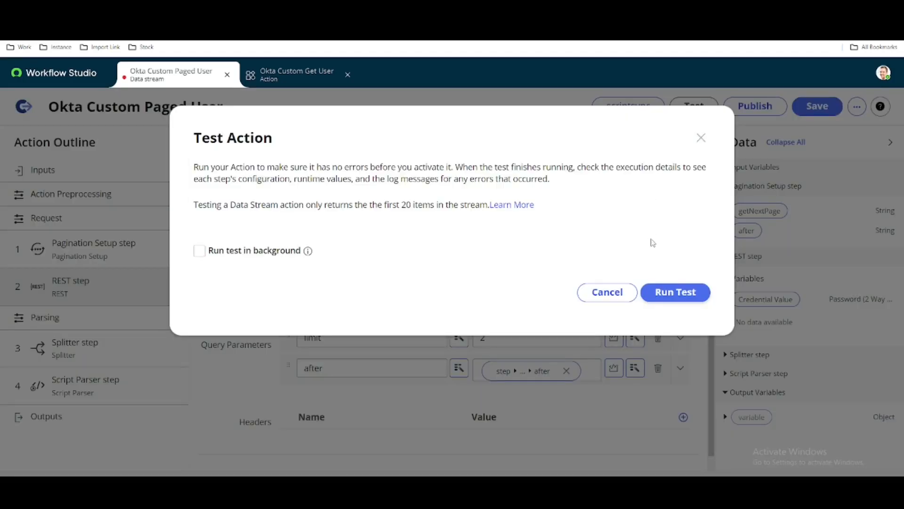
click(669, 291)
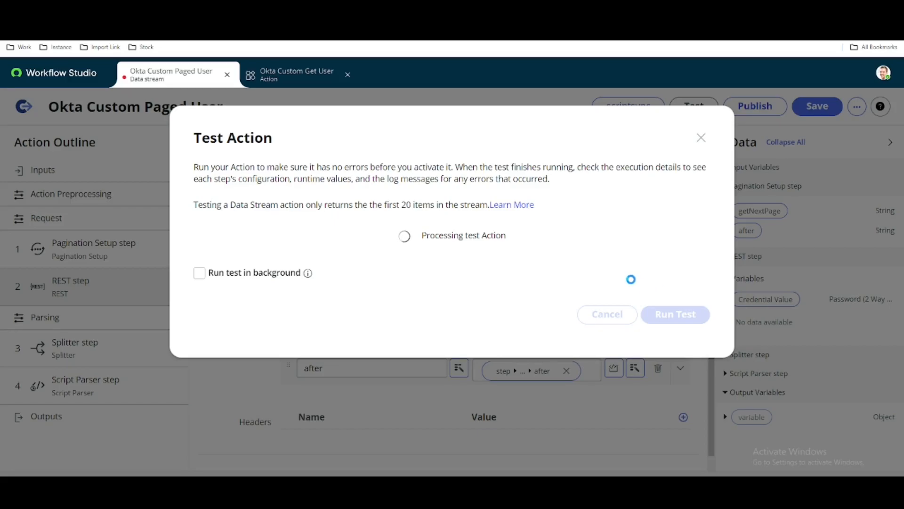
scroll(589, 245, up, 2)
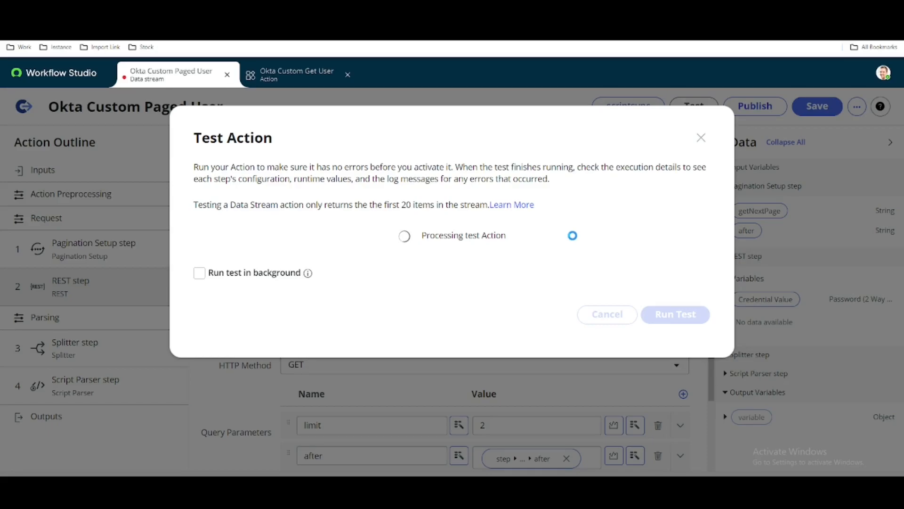
click(573, 237)
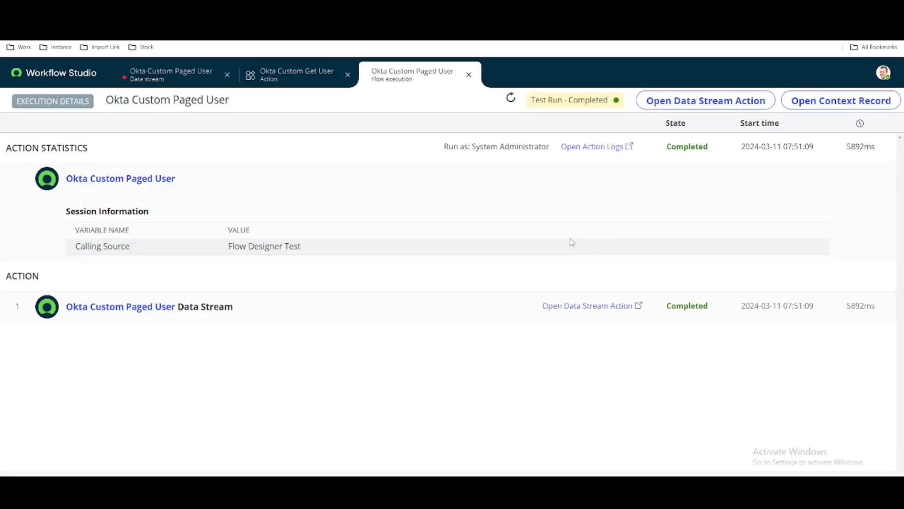
click(198, 306)
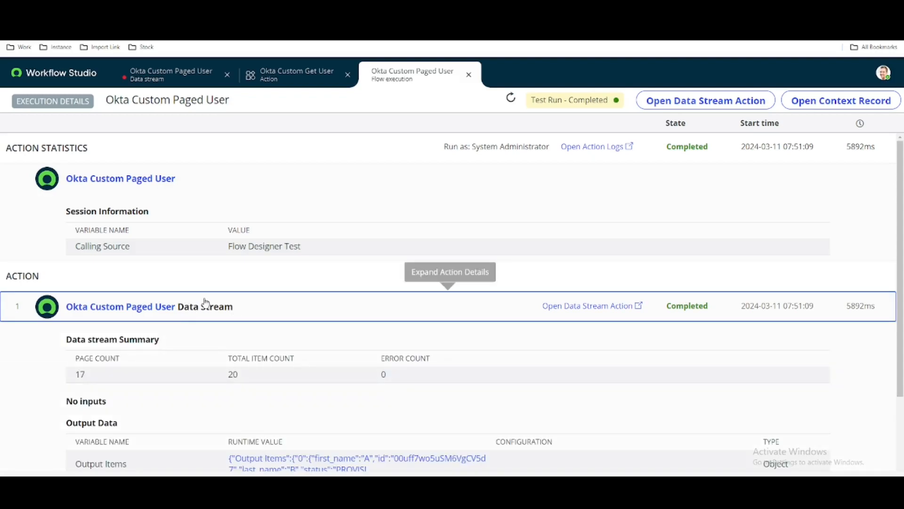
double_click(224, 375)
double_click(81, 374)
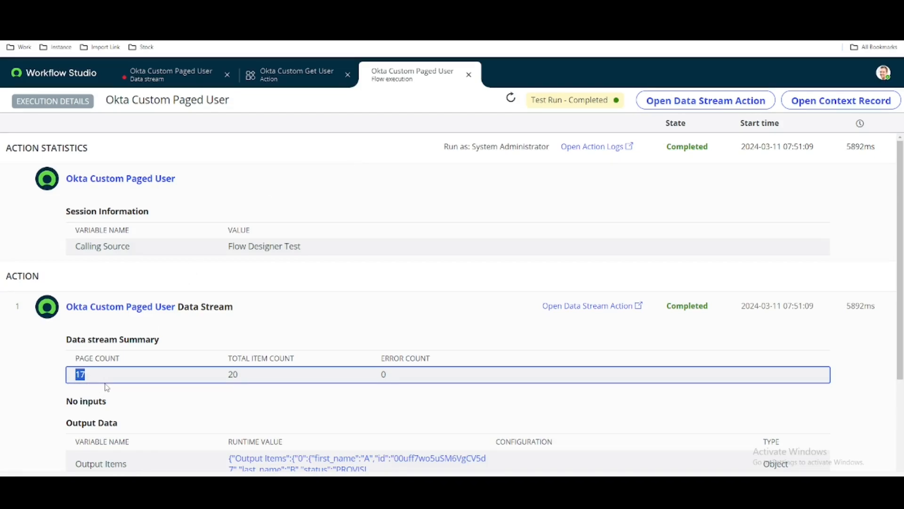
click(171, 77)
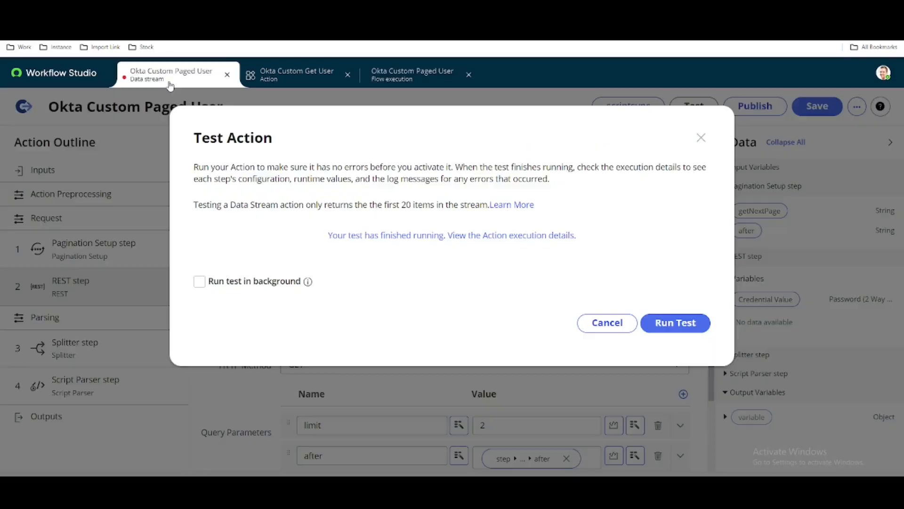
click(615, 326)
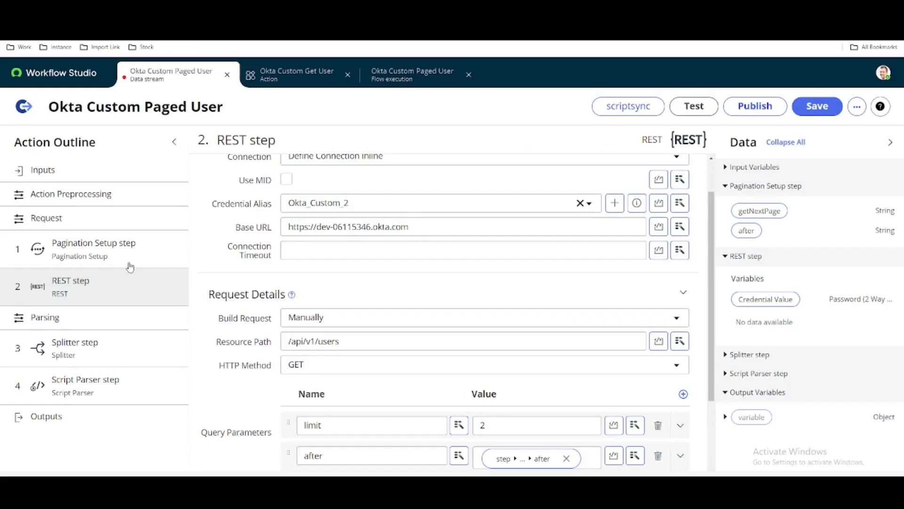
Step: In the Pagination Setup script, add gs.info('Line 13 '+afterIndex); directly above the afterIndex condition
click(129, 267)
scroll(516, 325, down, 3)
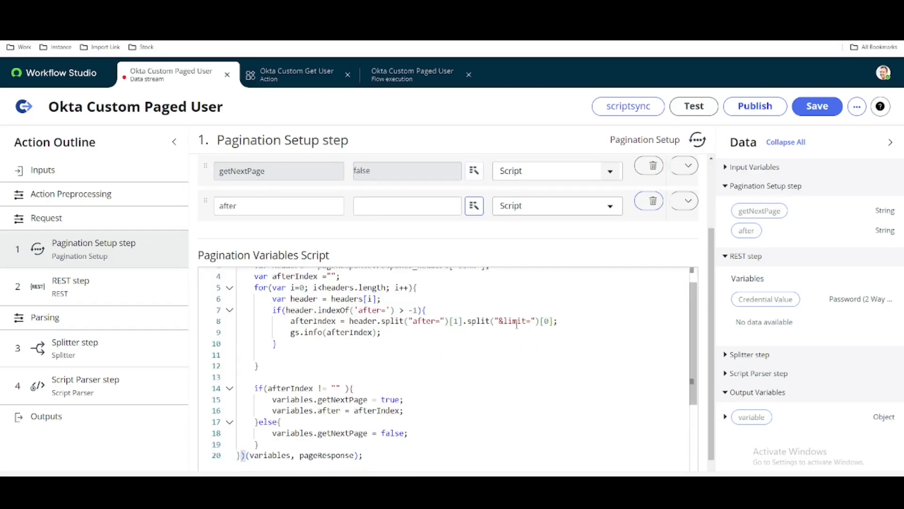
click(277, 380)
text(gs.info('Line )
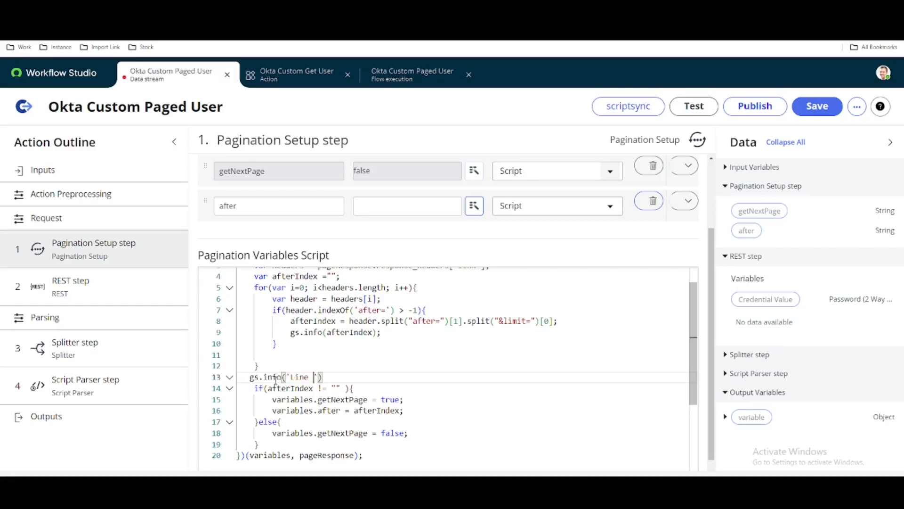
text(13 '+)
double_click(290, 388)
key(ctrl+c)
click(336, 377)
key(ctrl+v)
text(;)
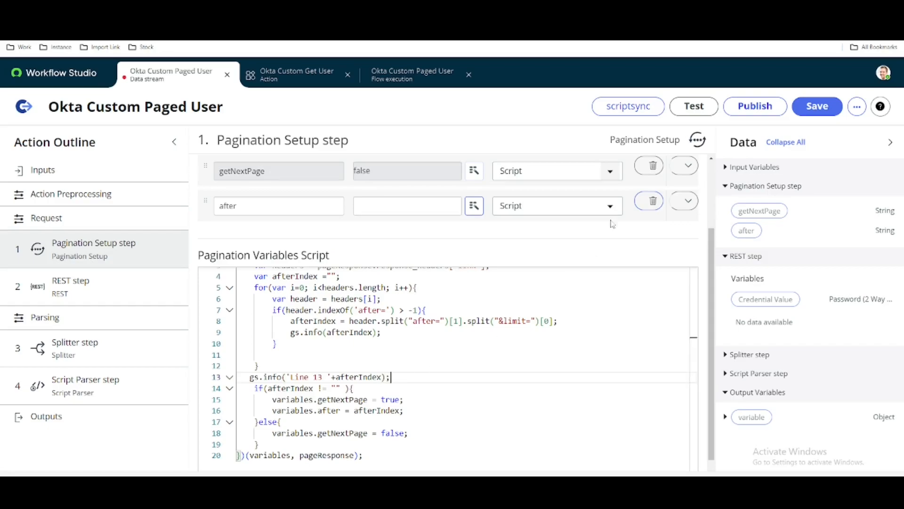
Step: Test the data stream, check the refreshed system log for the Line 13 messages, and close the test dialog
click(694, 106)
click(666, 290)
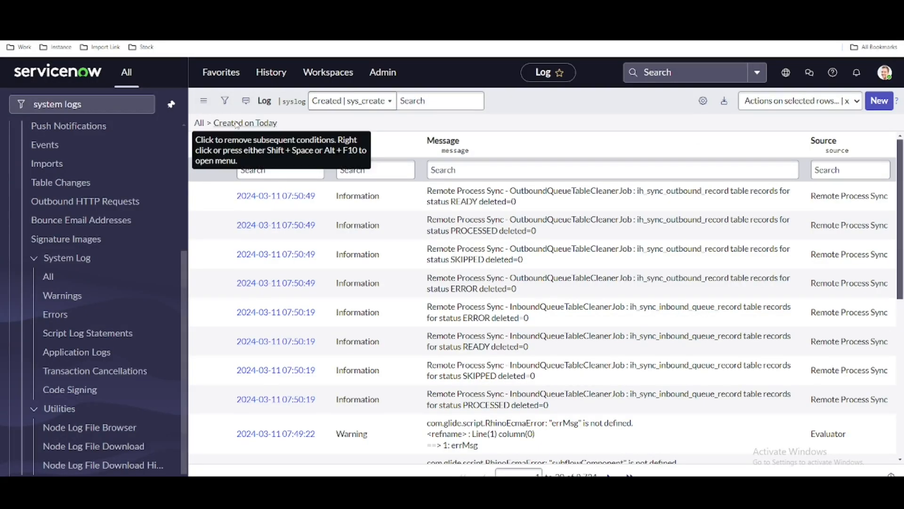
click(237, 123)
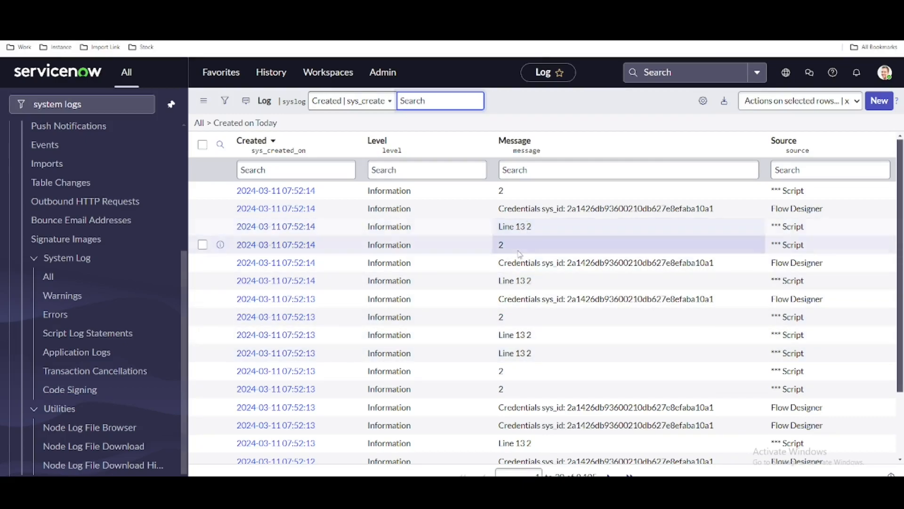
scroll(516, 200, down, 2)
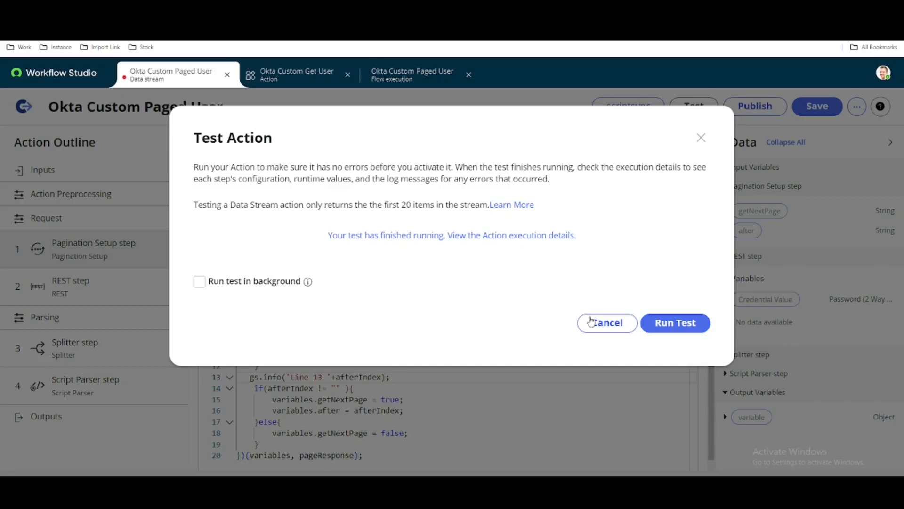
click(593, 320)
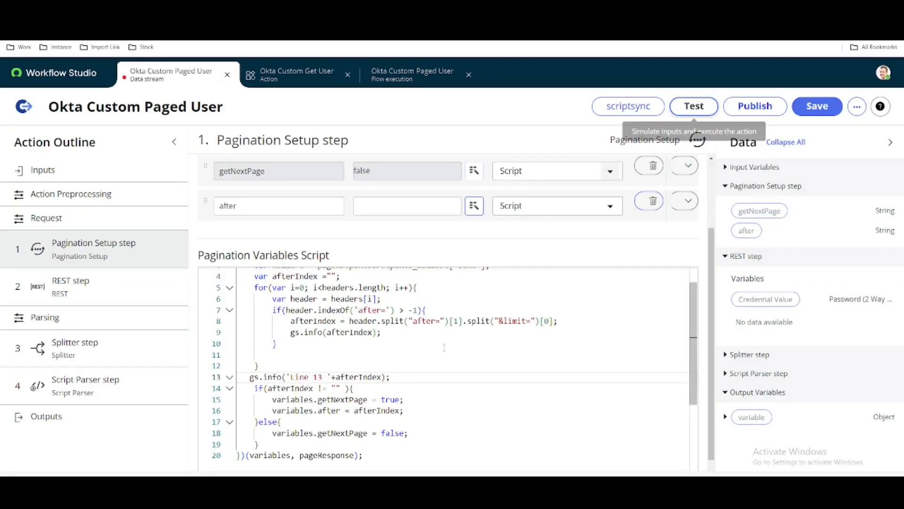
Step: Extend the afterIndex condition in the pagination script with && variables.after != "2"
click(348, 389)
text(&& vara)
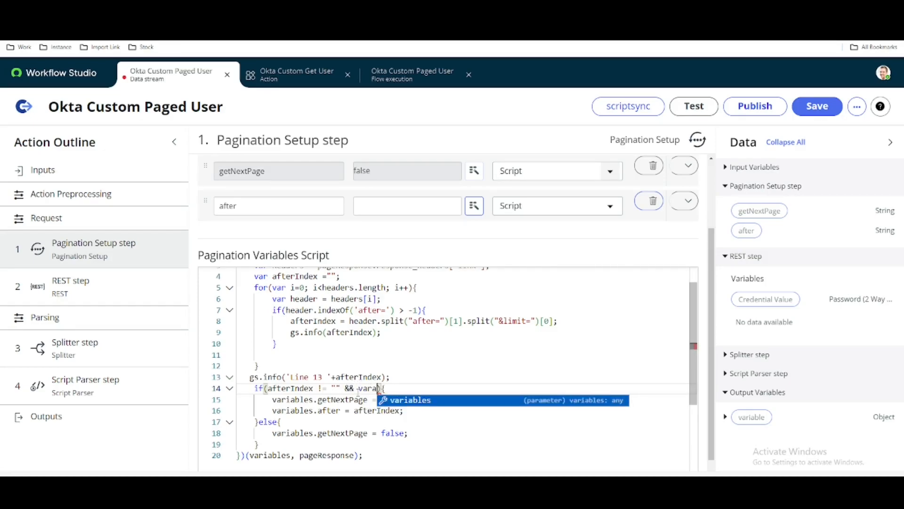
key(Return)
text(.after )
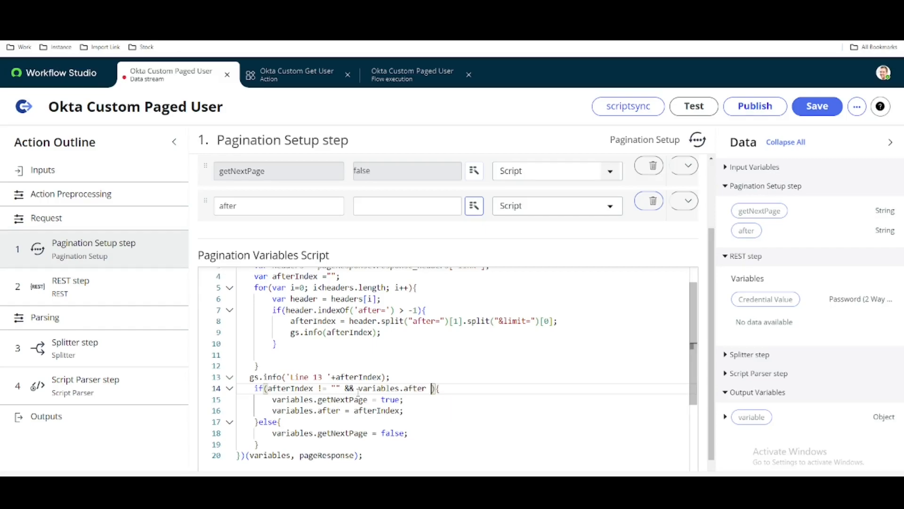
text(!= "2)
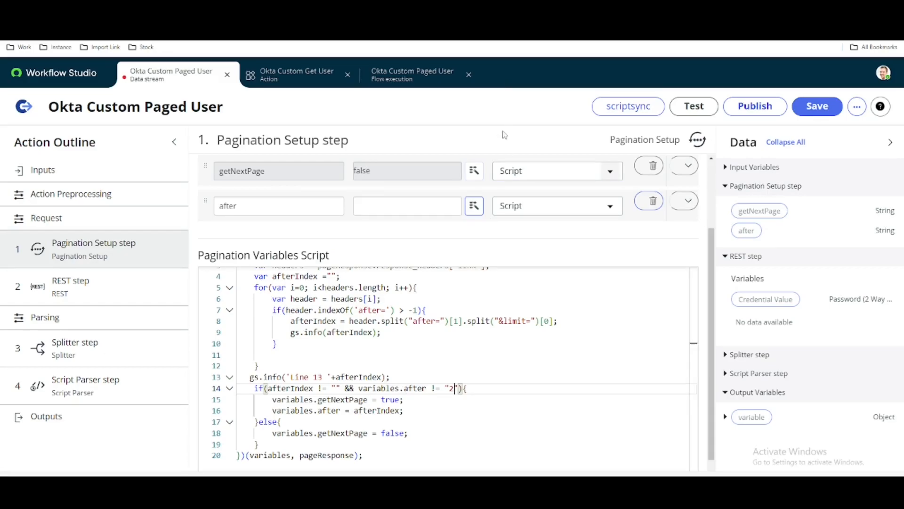
Step: Save the data stream and run its test with the updated pagination condition
click(804, 113)
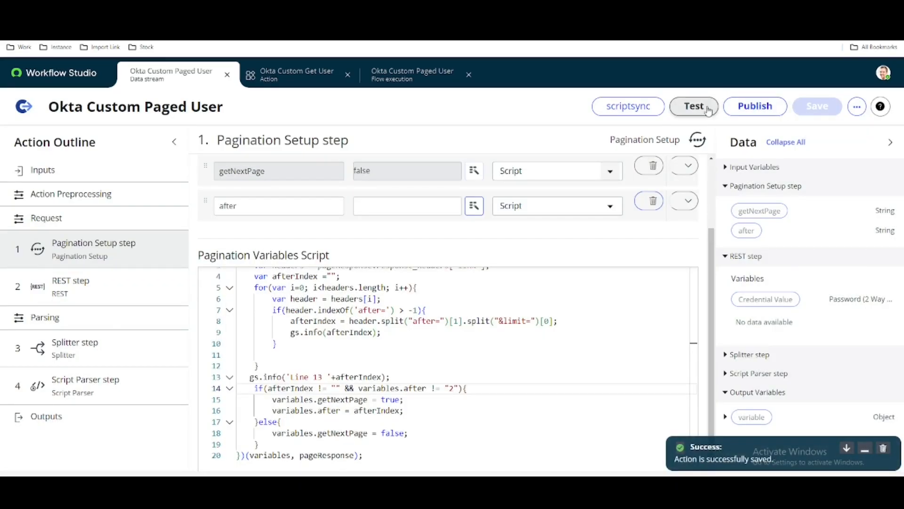
click(708, 110)
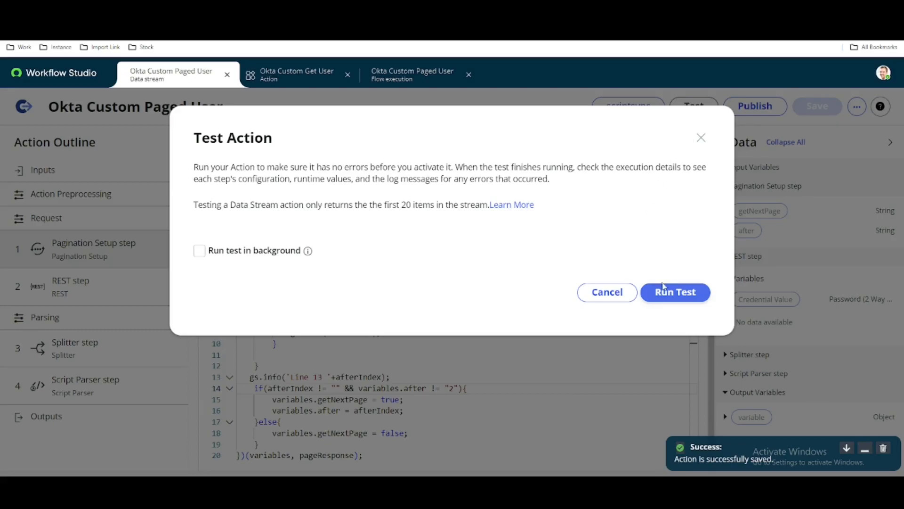
click(666, 292)
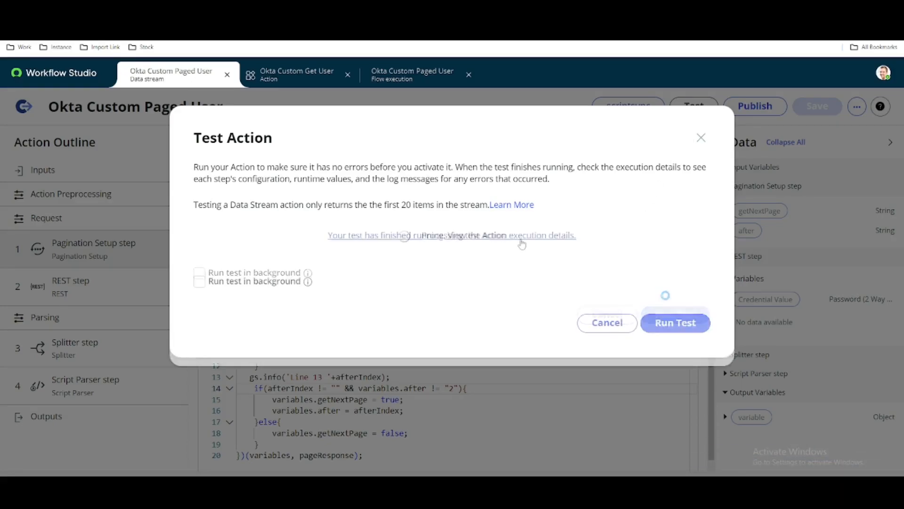
Step: Open the test's execution details and expand the data stream entry to check its page count and total item count
click(522, 243)
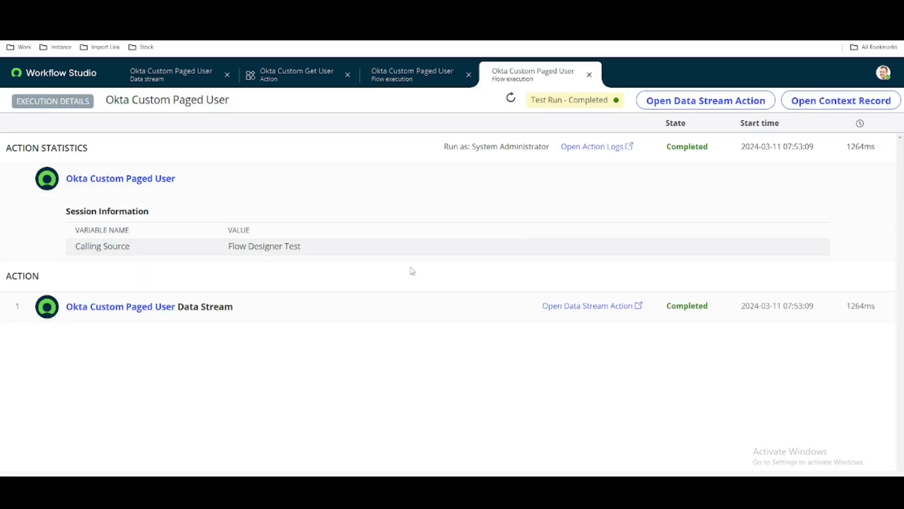
click(176, 317)
scroll(414, 278, down, 2)
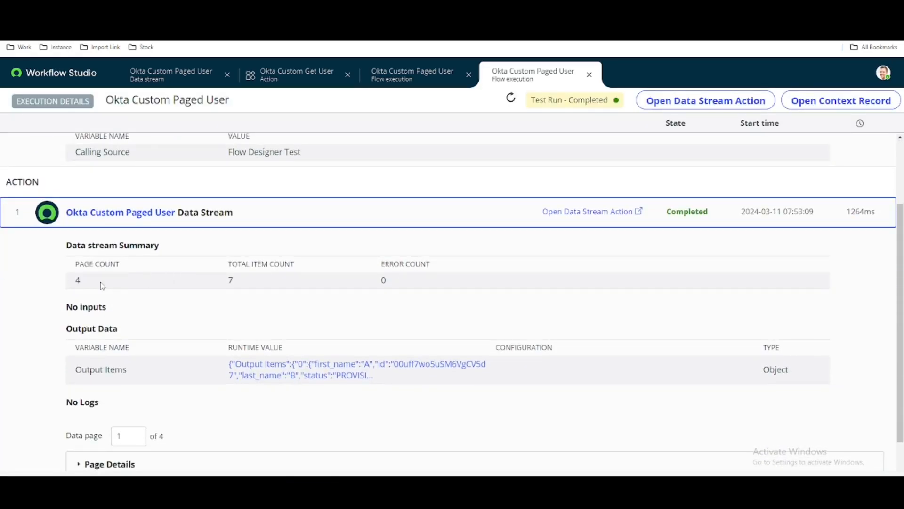
drag(89, 284, 74, 285)
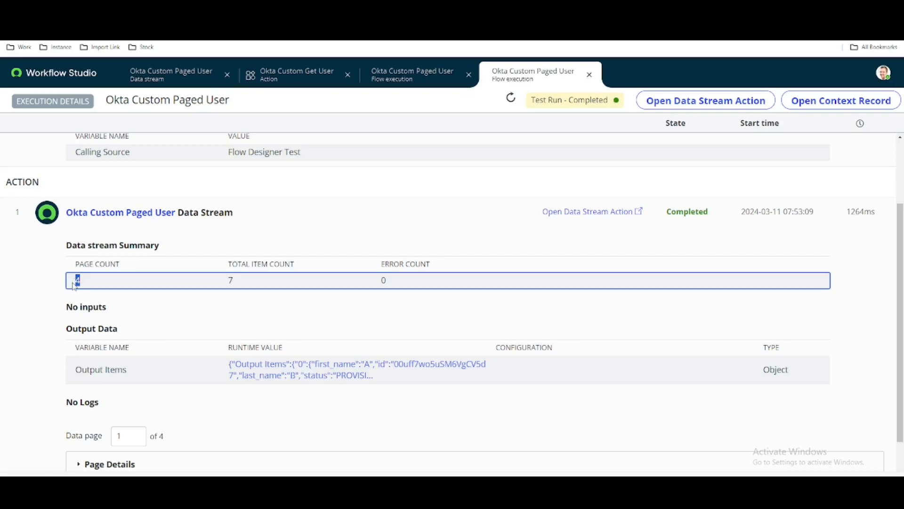
drag(228, 281, 235, 282)
Step: Expand the page details for data page 1 and inspect the REST step's runtime query parameters
scroll(222, 282, down, 1)
click(78, 405)
scroll(412, 295, down, 1)
scroll(412, 294, down, 3)
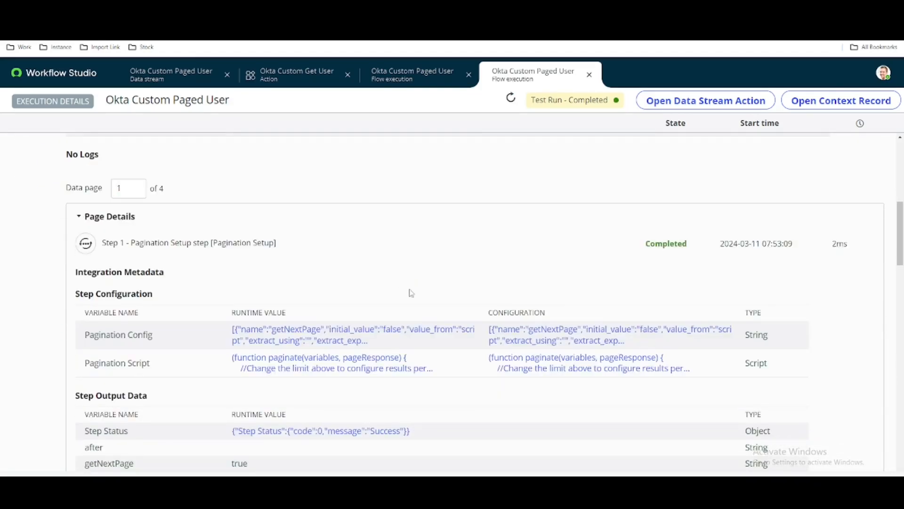
scroll(329, 313, down, 2)
scroll(328, 313, down, 2)
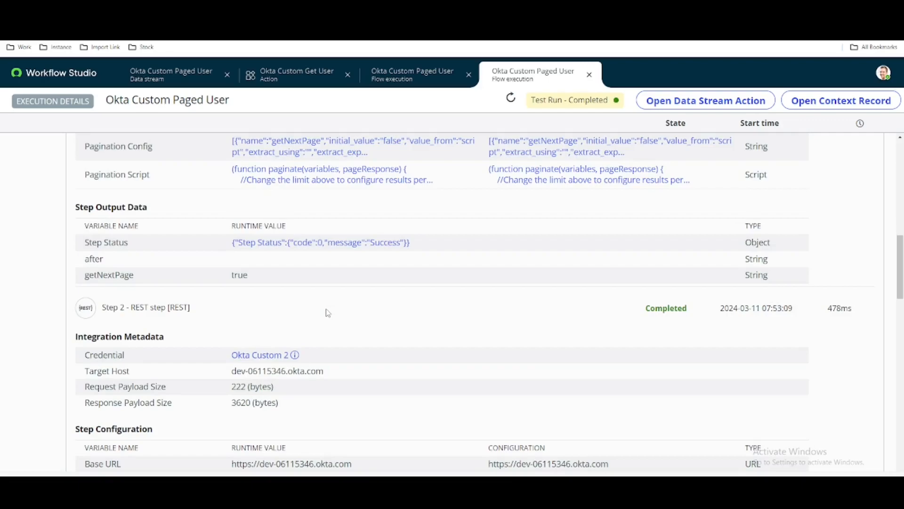
scroll(326, 313, down, 8)
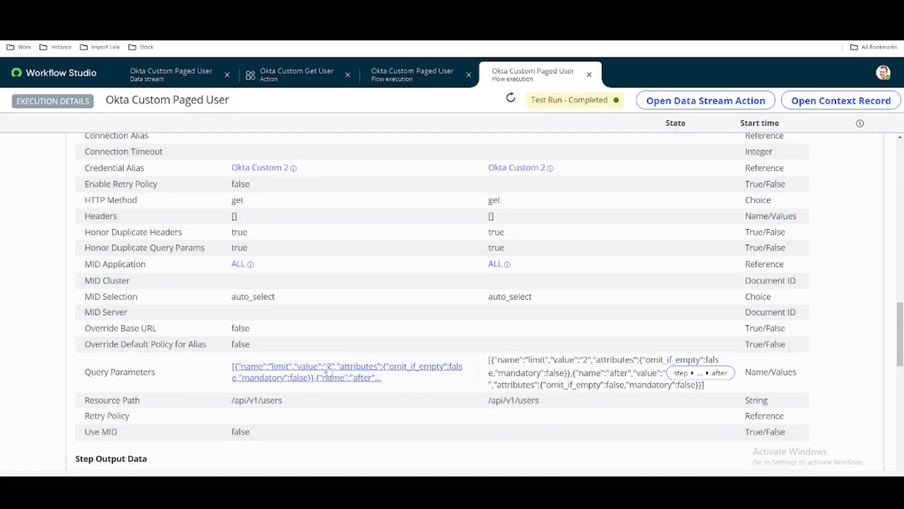
click(328, 372)
click(714, 267)
Step: View the REST step's response body for data page 1 and close the viewer
scroll(328, 357, down, 3)
scroll(329, 358, down, 2)
click(330, 335)
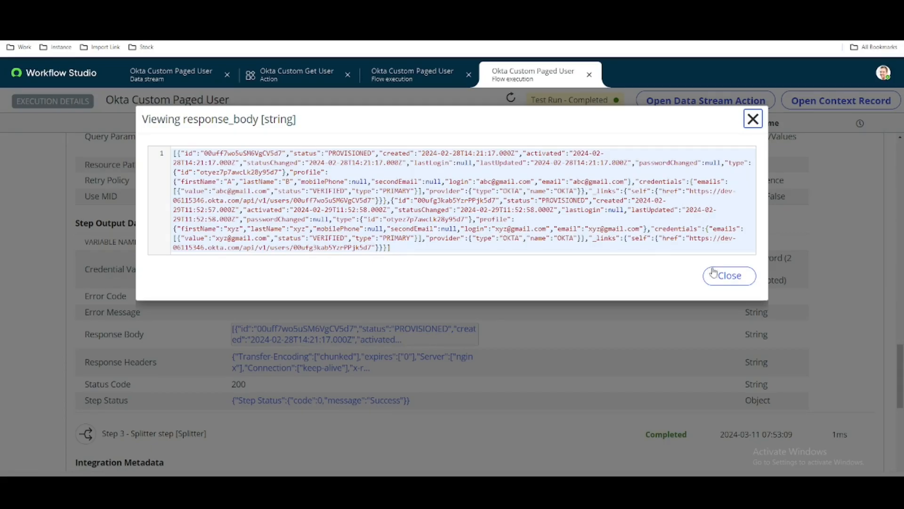
click(730, 276)
Step: Switch the execution details to data page 2 and view its REST response body, closing the viewer after reading it
scroll(338, 274, up, 2)
scroll(338, 274, up, 10)
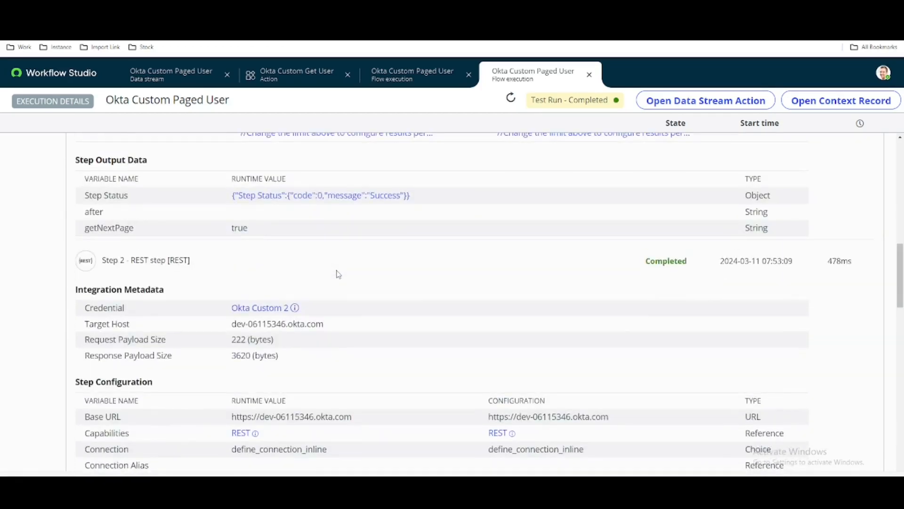
scroll(338, 273, down, 9)
scroll(338, 273, up, 5)
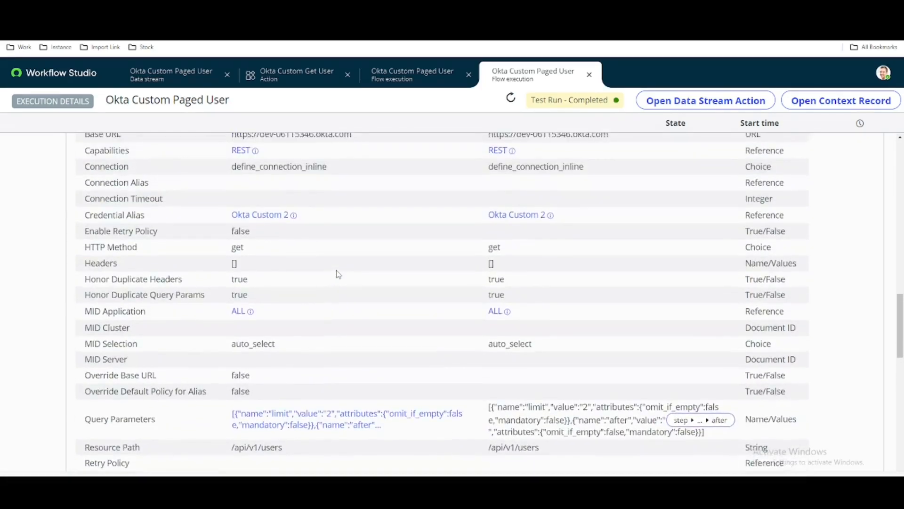
scroll(338, 274, up, 8)
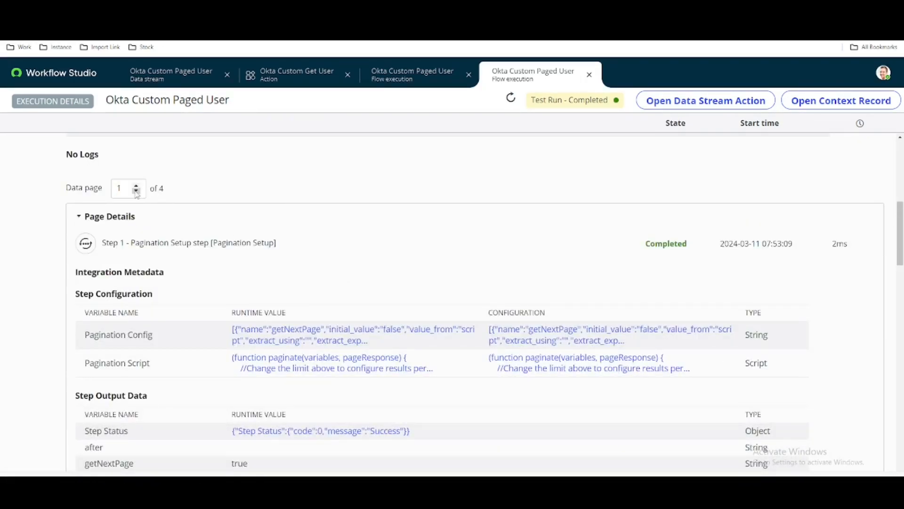
click(137, 185)
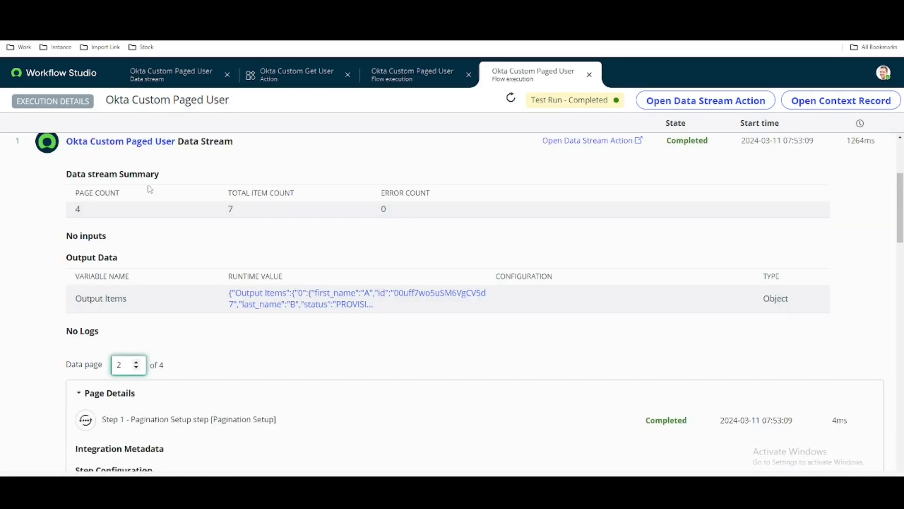
scroll(388, 308, down, 6)
scroll(388, 308, down, 11)
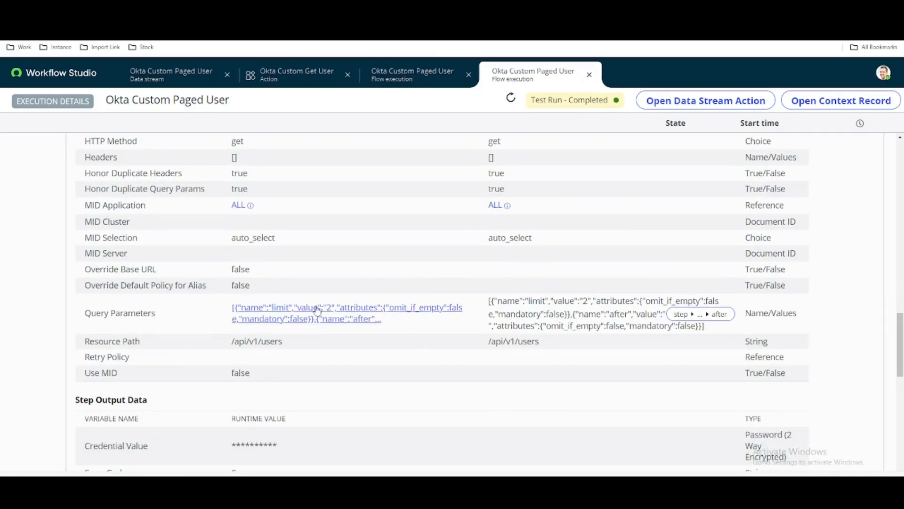
scroll(388, 308, down, 5)
click(348, 277)
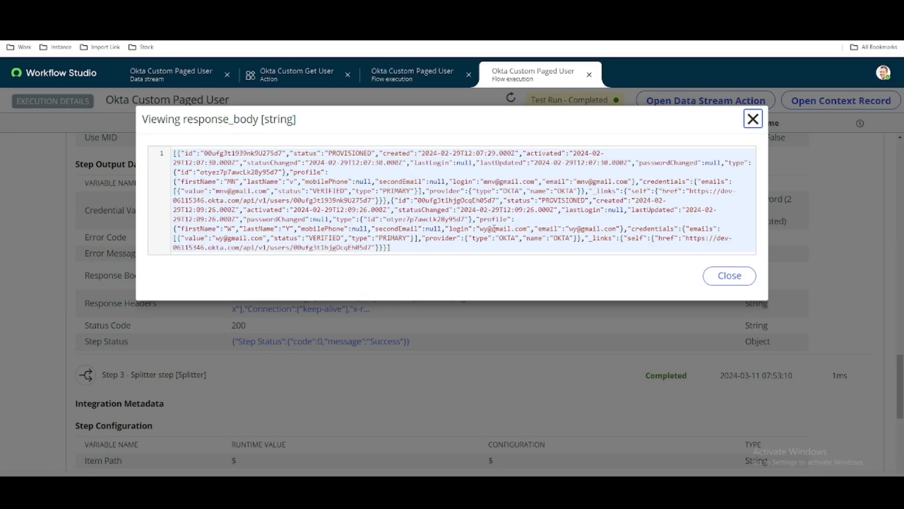
click(742, 274)
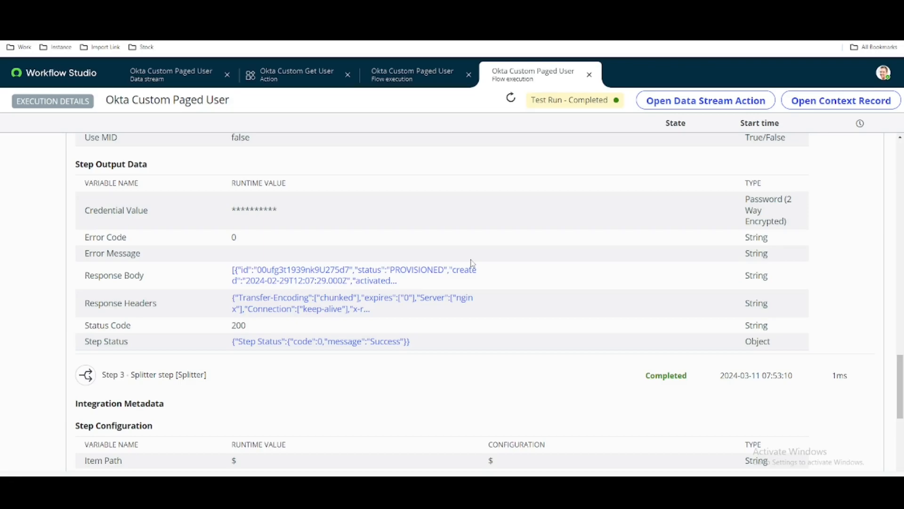
Step: Check the after and getNextPage outputs of the Pagination Setup step on data page 2
scroll(500, 275, up, 9)
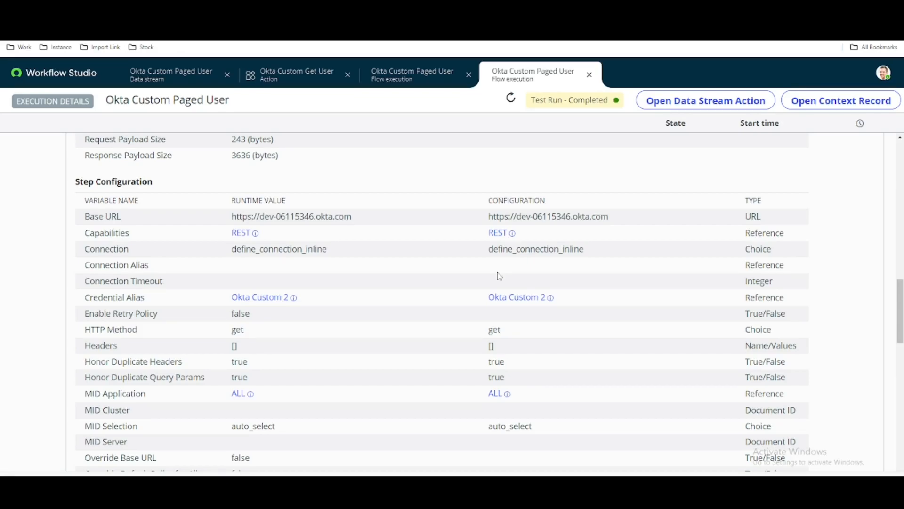
scroll(499, 275, up, 3)
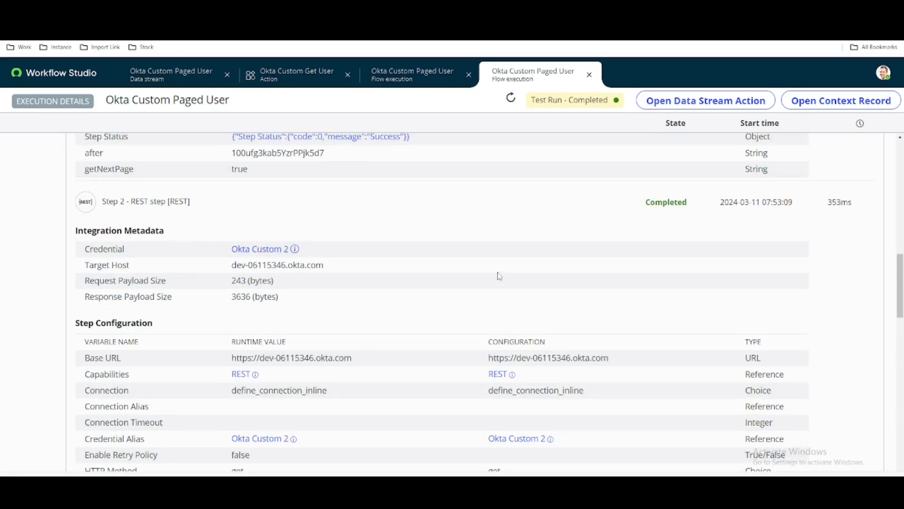
scroll(499, 276, up, 3)
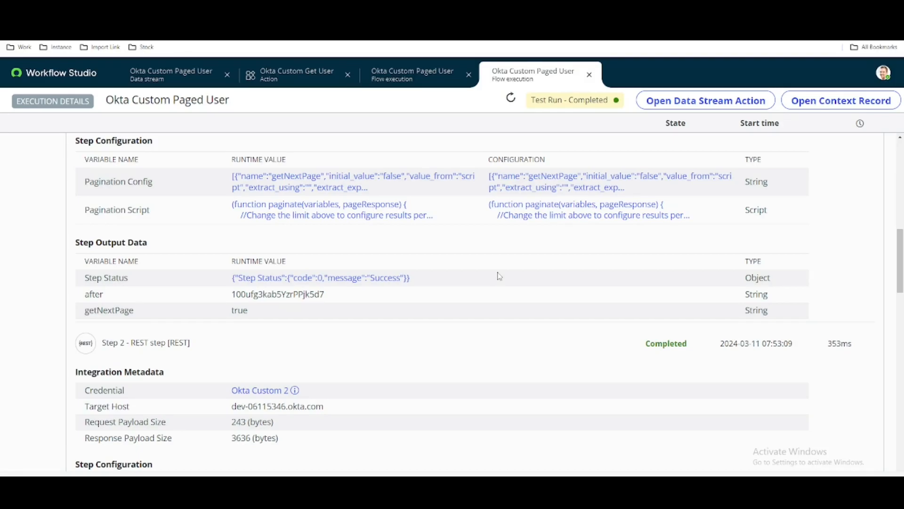